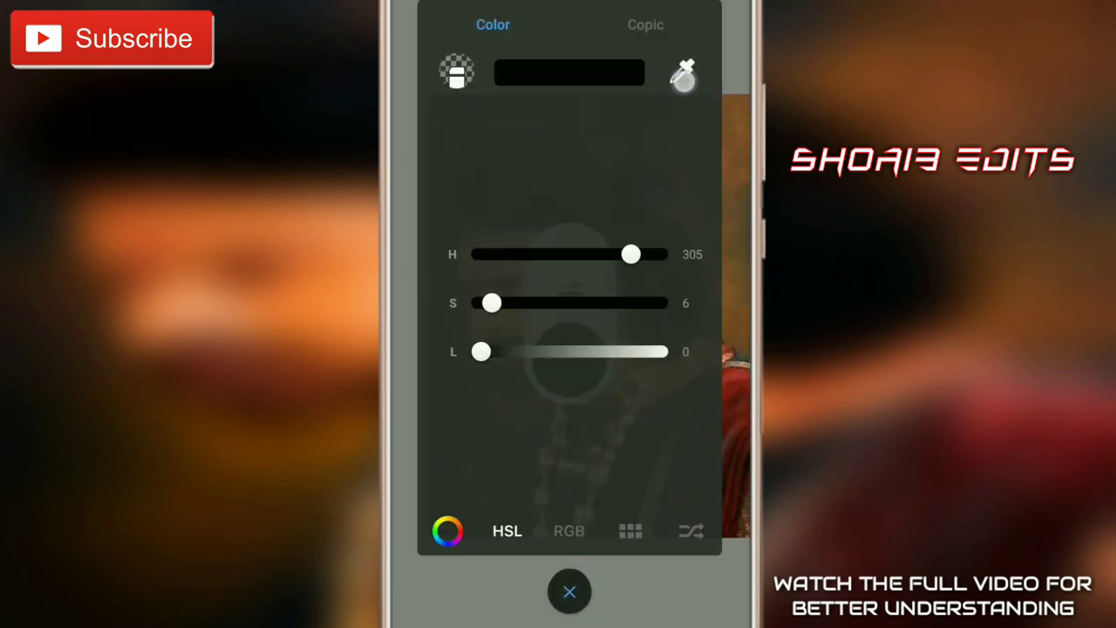
# Select the Synthetic Bristle Round Brush from Synthetic Paint and lower its strength to 25%.
pyautogui.click(645, 12)
pyautogui.click(569, 588)
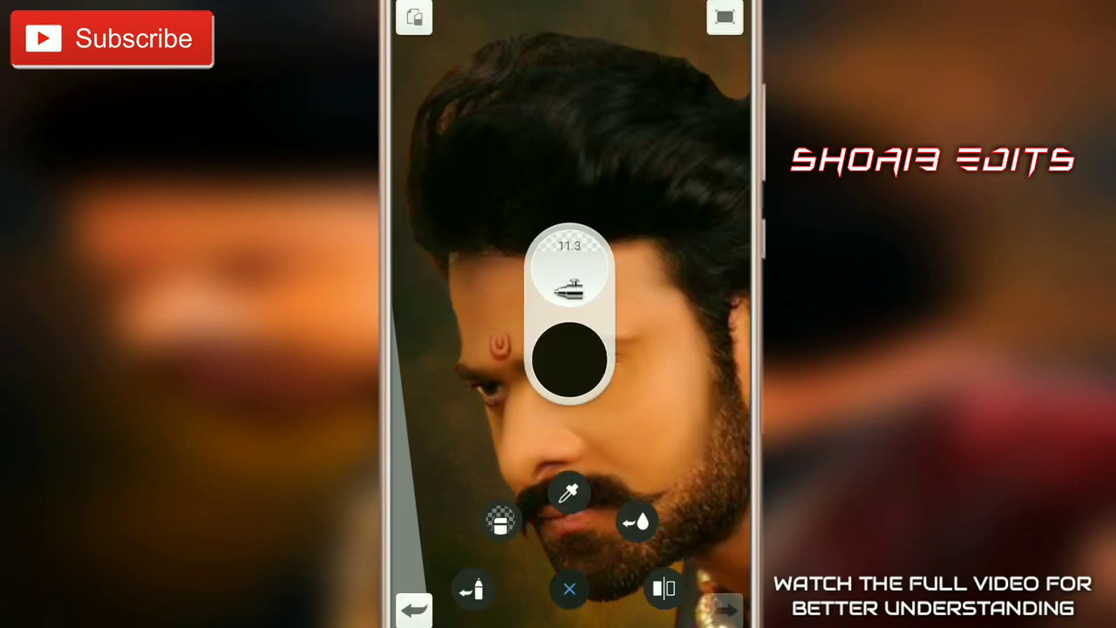
pyautogui.click(570, 277)
pyautogui.click(492, 25)
pyautogui.moveTo(567, 218); pyautogui.dragTo(566, 471)
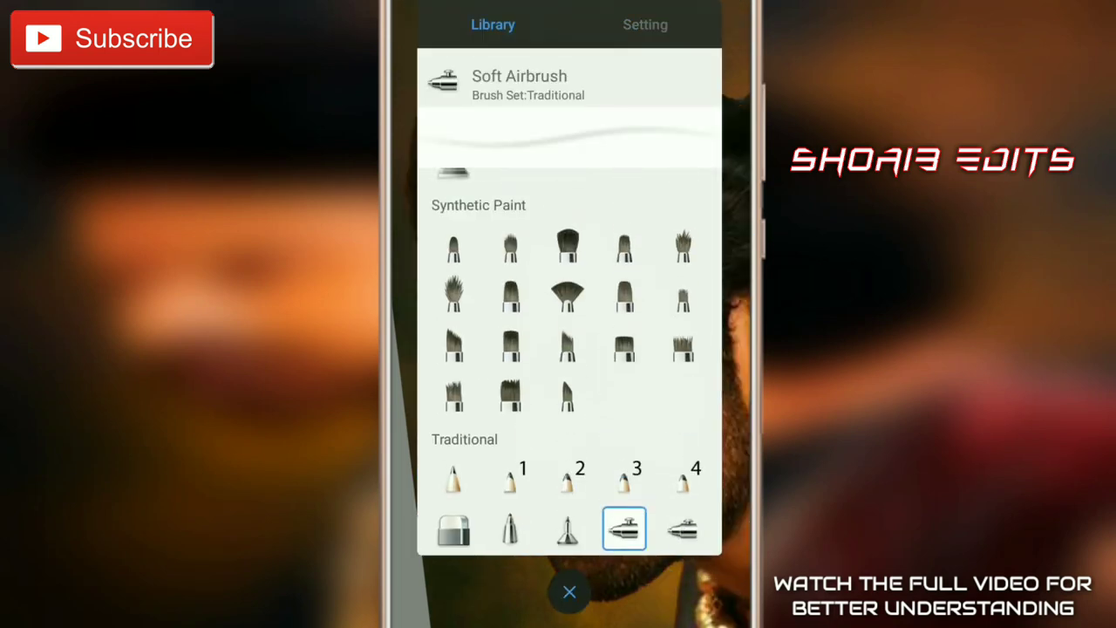
pyautogui.click(453, 294)
pyautogui.click(665, 21)
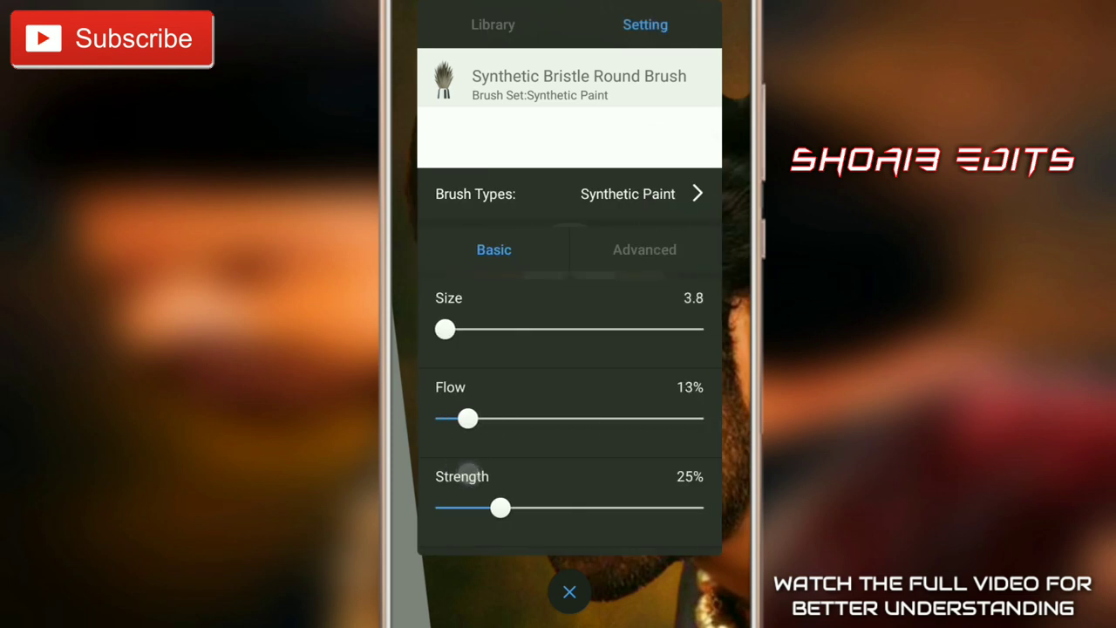
pyautogui.moveTo(500, 508); pyautogui.dragTo(474, 510)
# Return to the canvas, resize the bristle brush and angle the view over the hair.
pyautogui.click(569, 591)
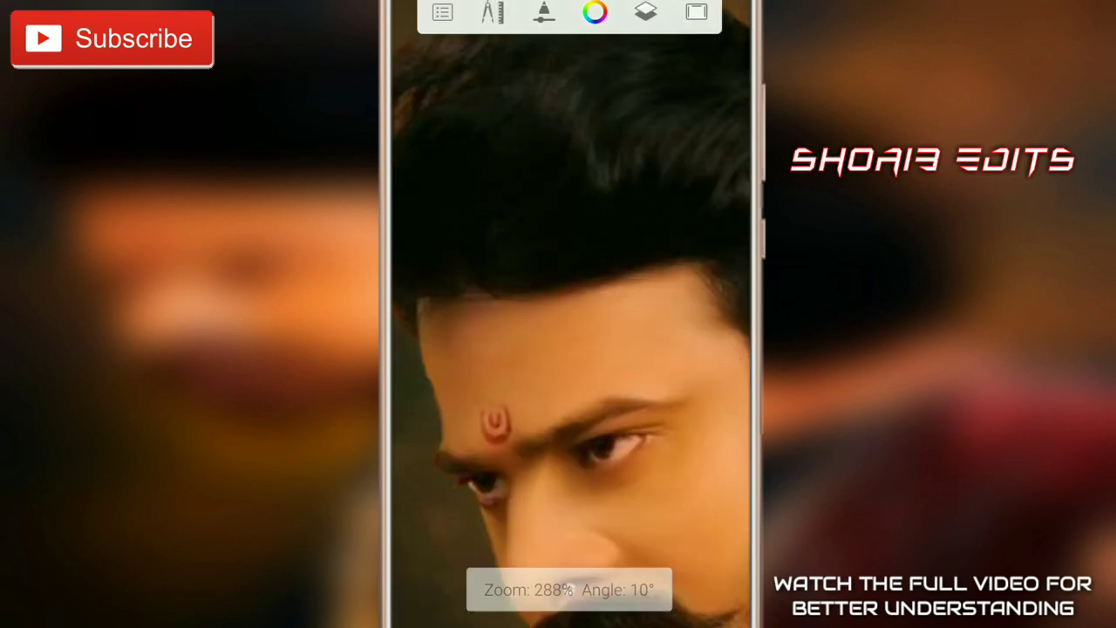
pyautogui.moveTo(569, 588); pyautogui.dragTo(481, 328)
pyautogui.scroll(5, 569, 348)
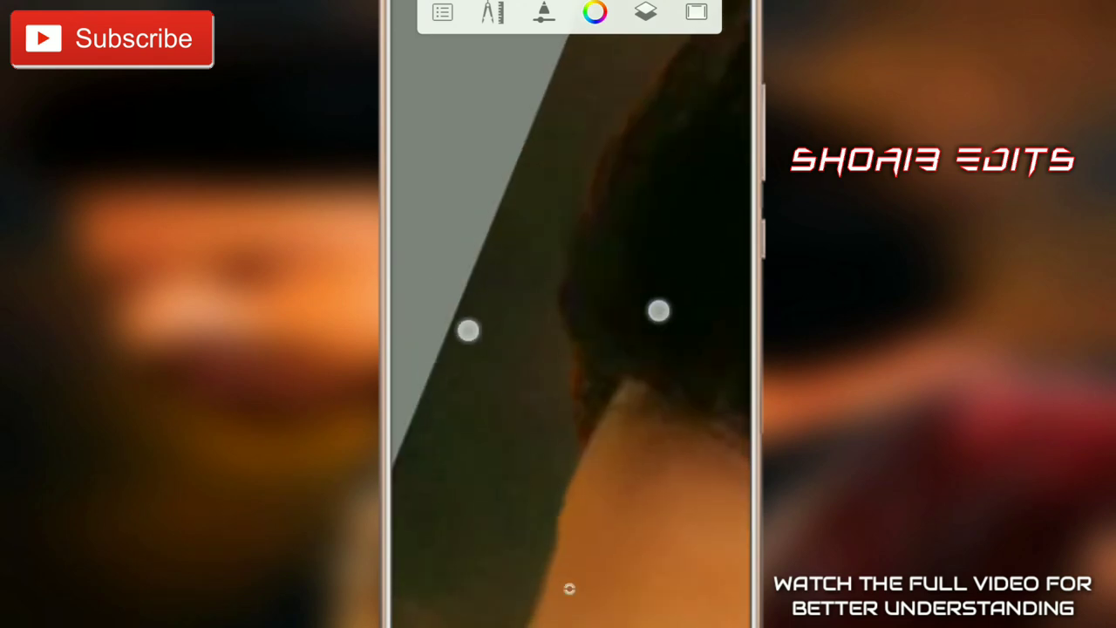
pyautogui.moveTo(692, 110); pyautogui.dragTo(570, 415)
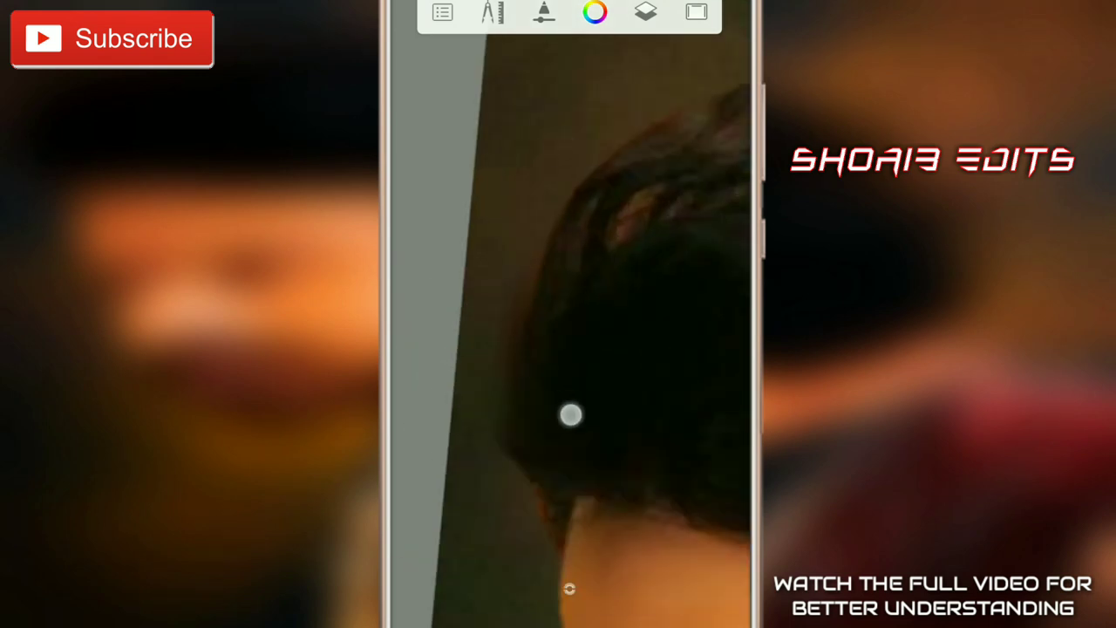
pyautogui.scroll(-2, 552, 337)
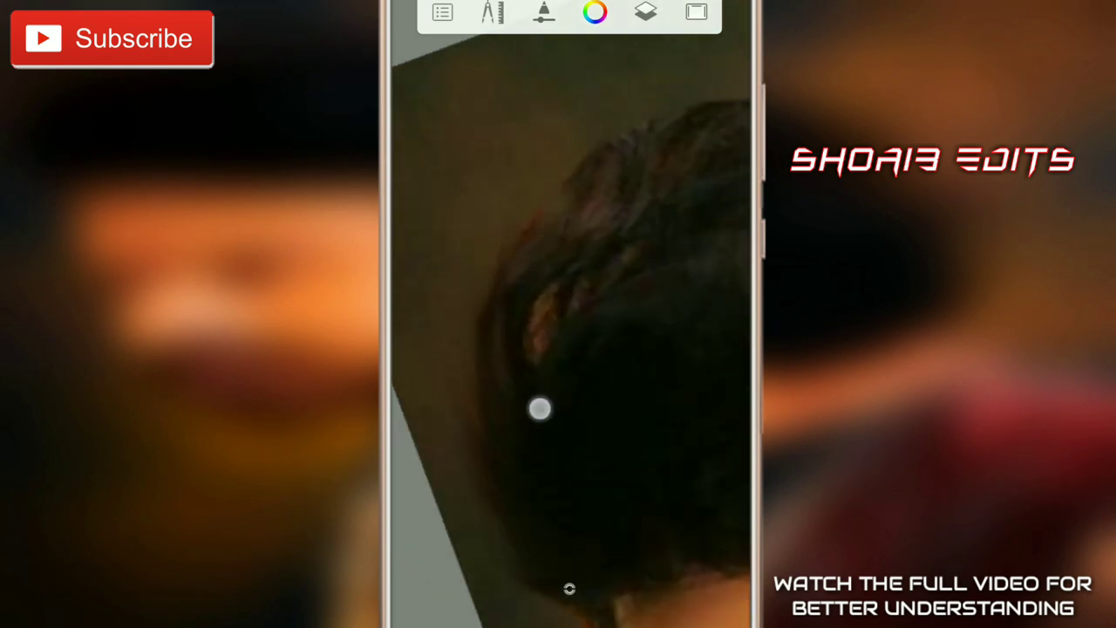
# Paint streaky black bristle strands through the dark hair, re-angling the view between strokes.
pyautogui.moveTo(647, 93); pyautogui.dragTo(541, 260)
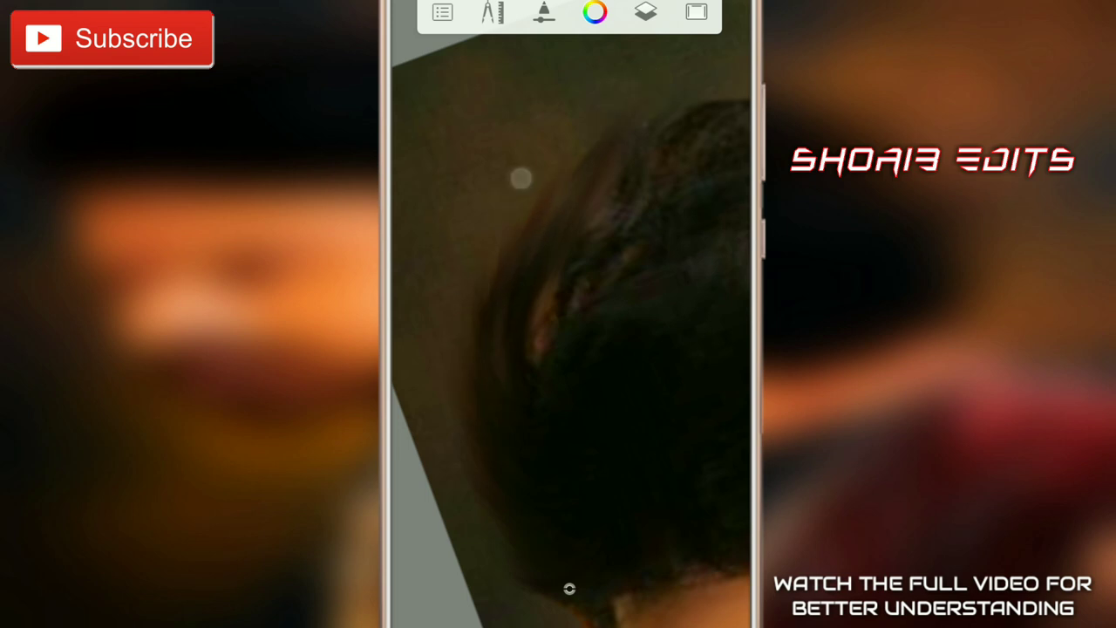
pyautogui.scroll(2, 540, 375)
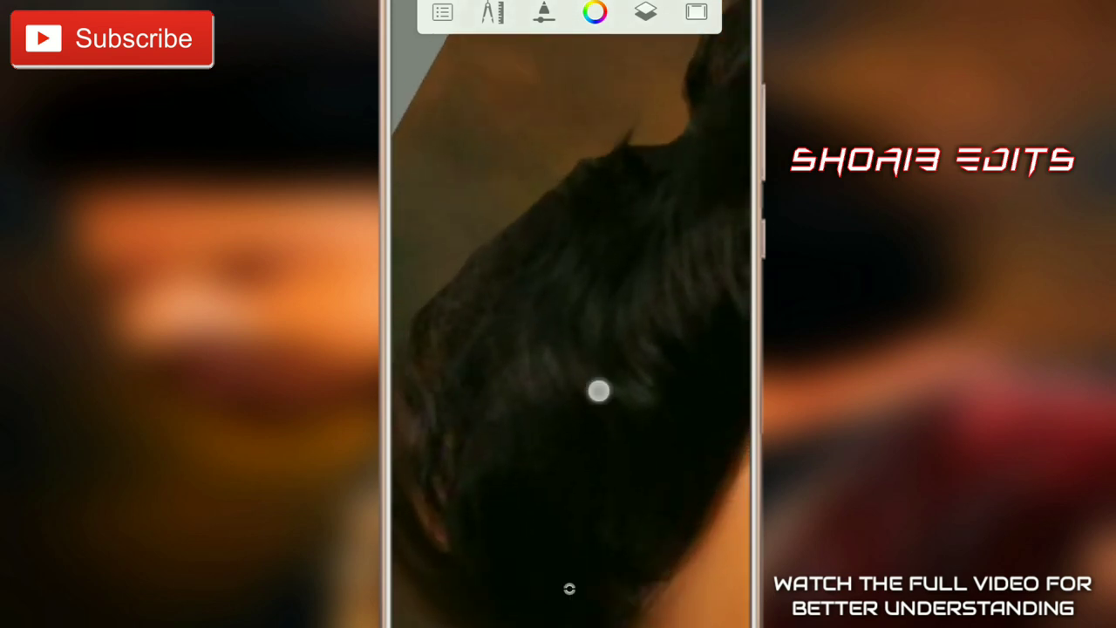
pyautogui.scroll(-2, 491, 276)
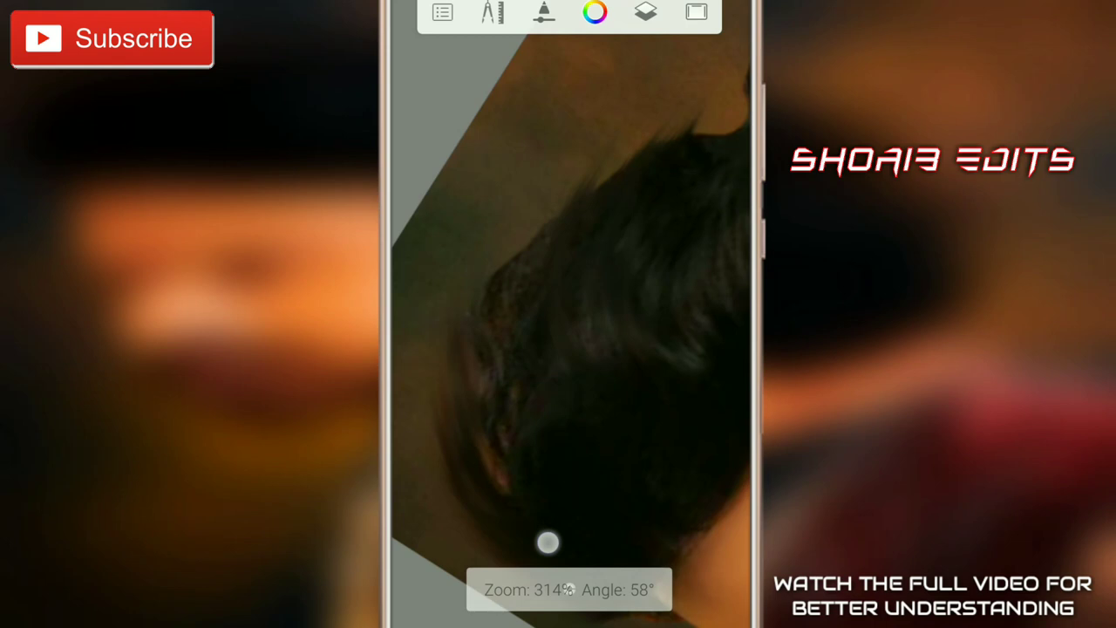
pyautogui.scroll(-1, 541, 392)
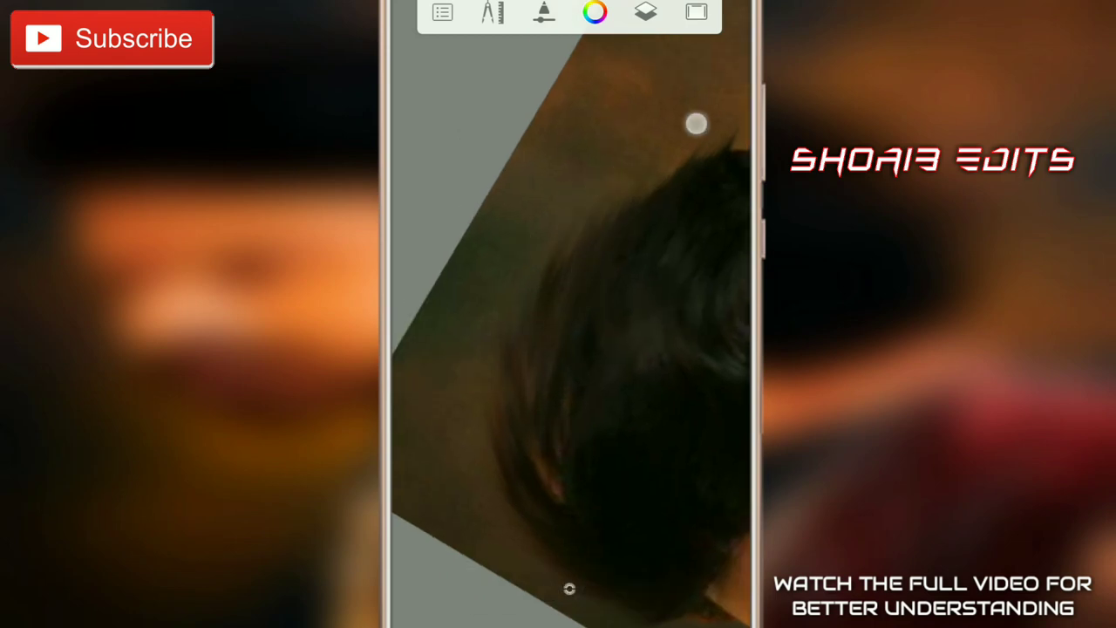
pyautogui.scroll(-2, 695, 123)
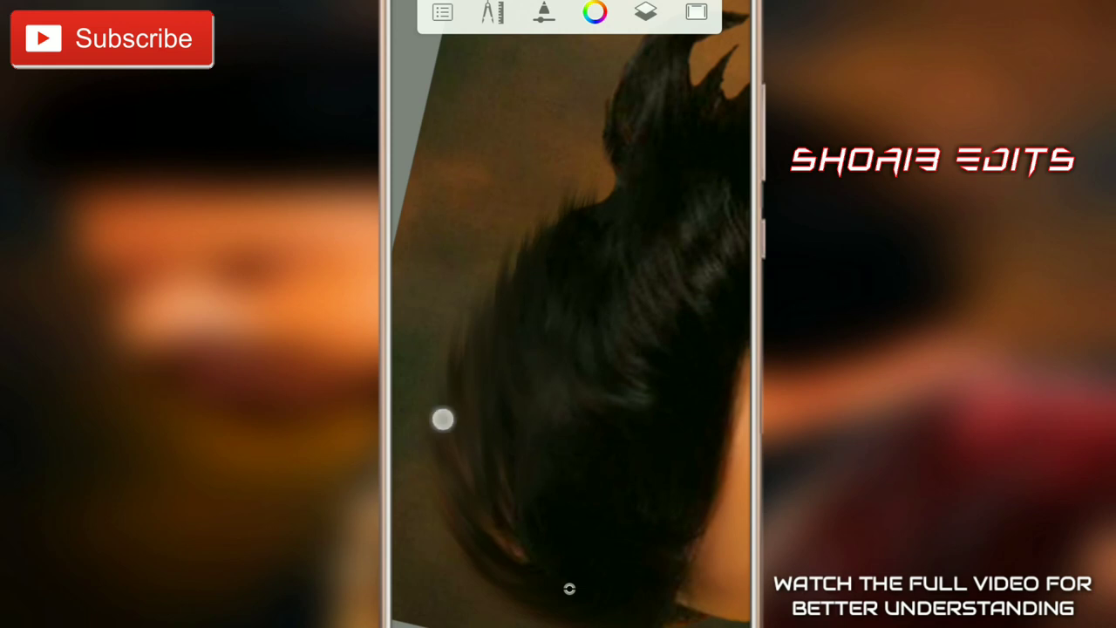
pyautogui.moveTo(443, 419); pyautogui.dragTo(555, 210)
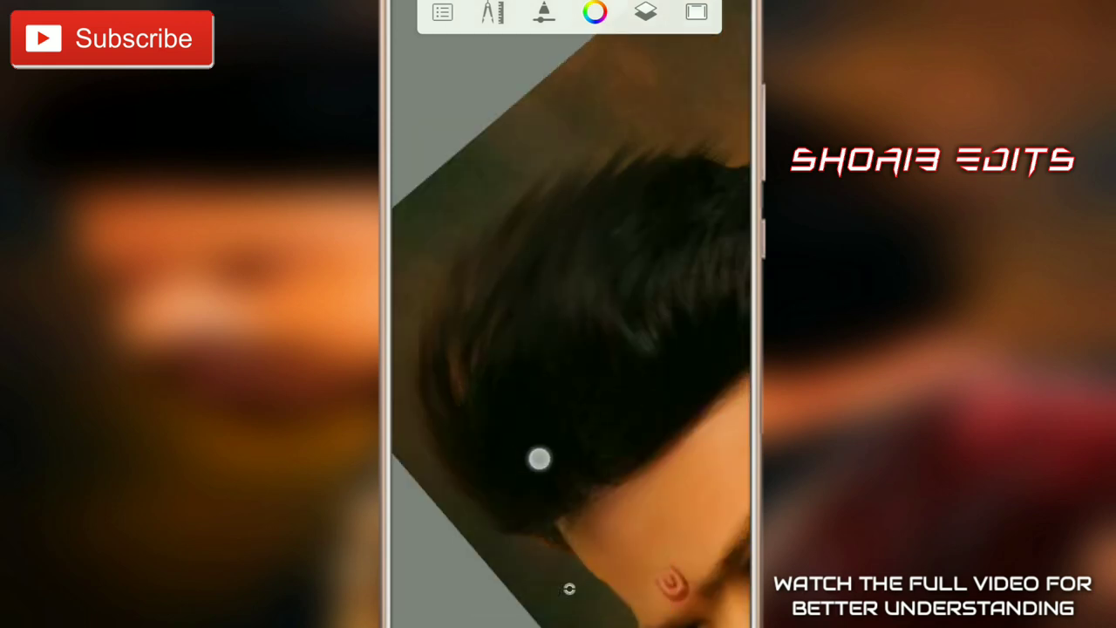
pyautogui.scroll(-2, 530, 346)
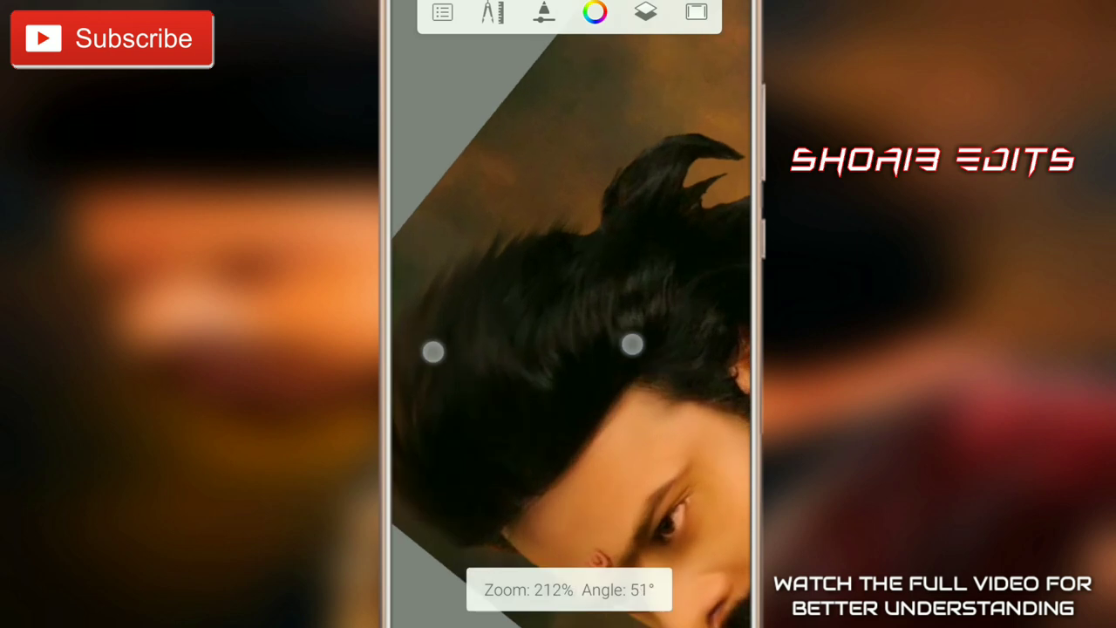
pyautogui.scroll(3, 560, 349)
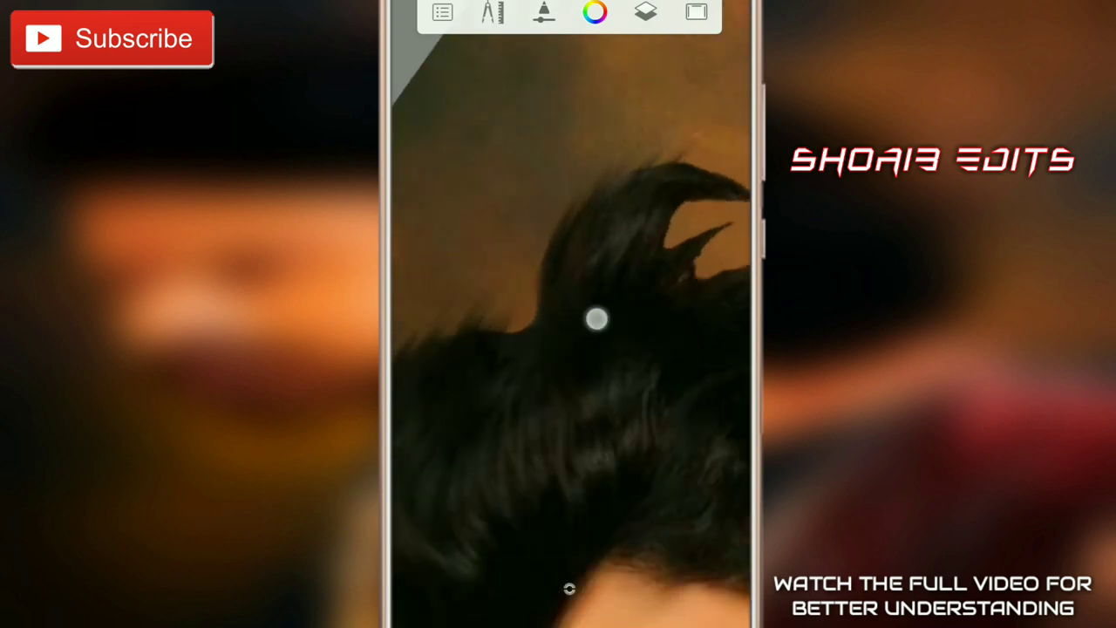
pyautogui.moveTo(577, 327); pyautogui.dragTo(672, 113)
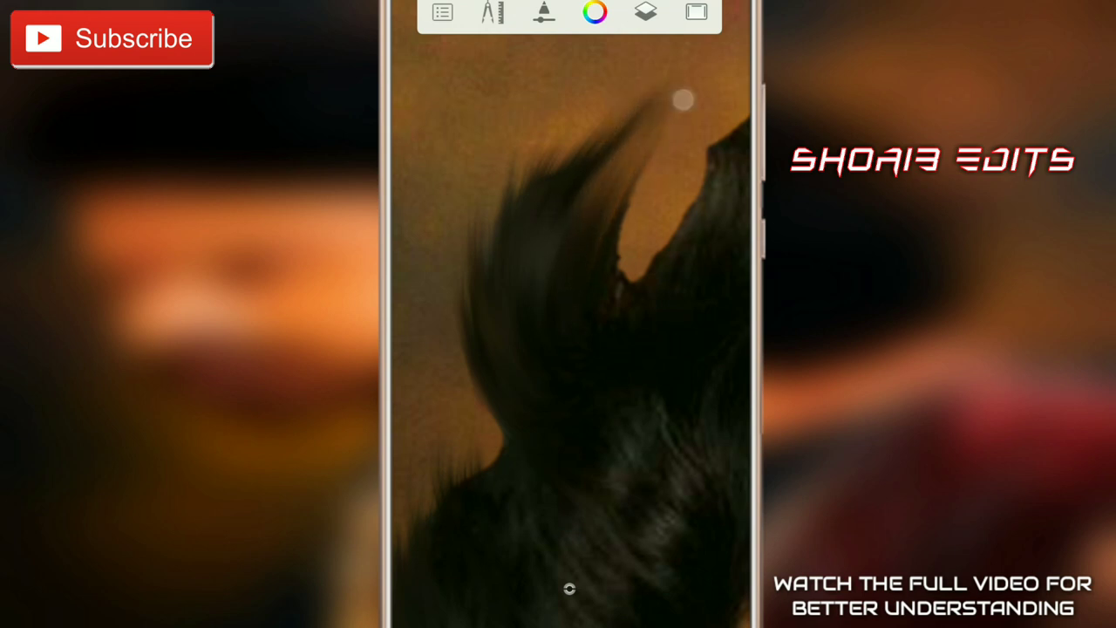
pyautogui.scroll(1, 528, 336)
# Check the bristle brush at size 11.6, flow 12%, strength 25%, then zoom around the canvas.
pyautogui.click(567, 264)
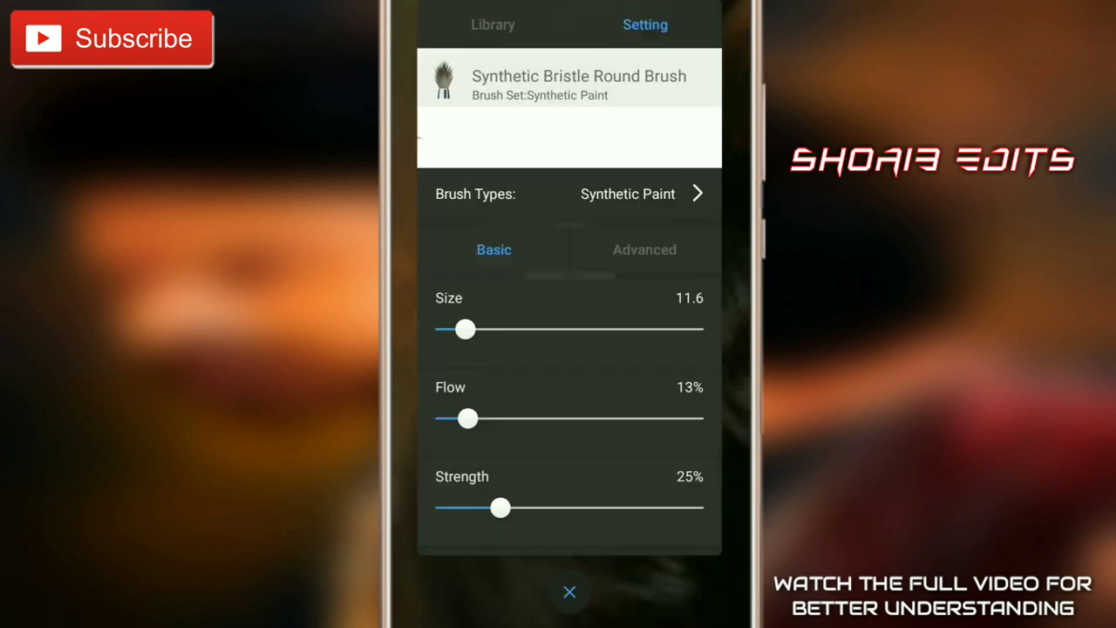
pyautogui.click(569, 592)
pyautogui.scroll(-2, 570, 349)
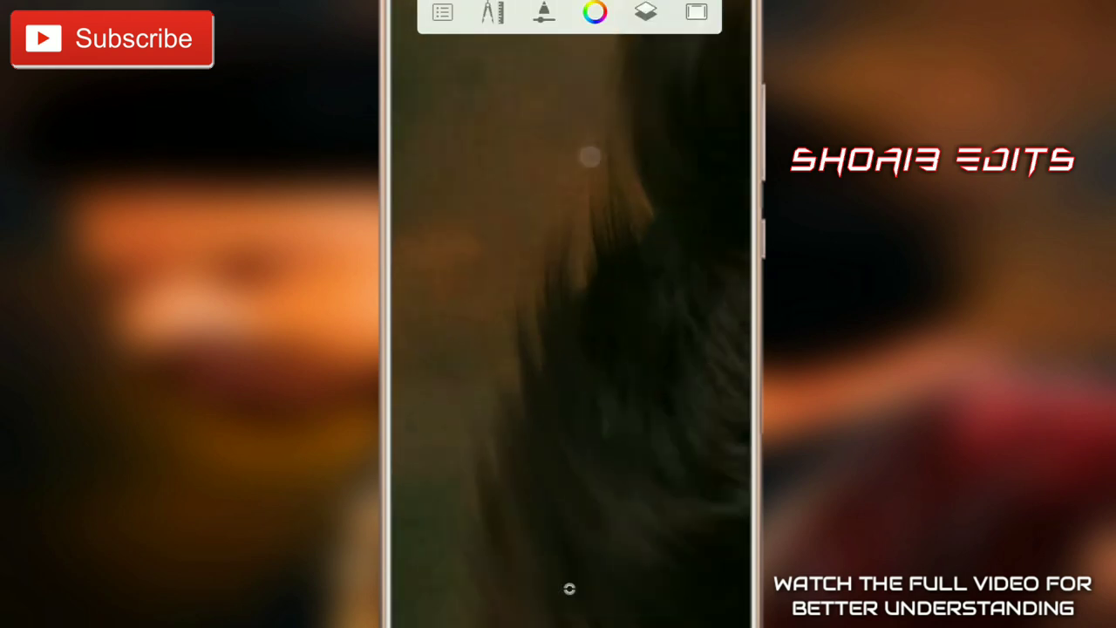
pyautogui.scroll(-1, 533, 364)
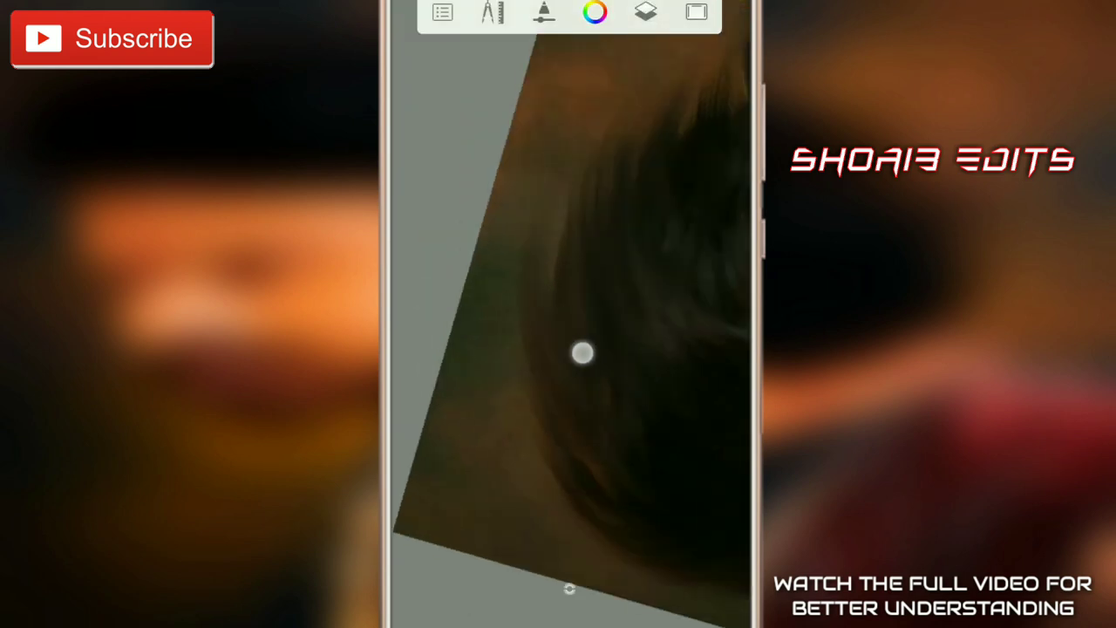
pyautogui.scroll(-1, 534, 365)
pyautogui.scroll(-1, 598, 262)
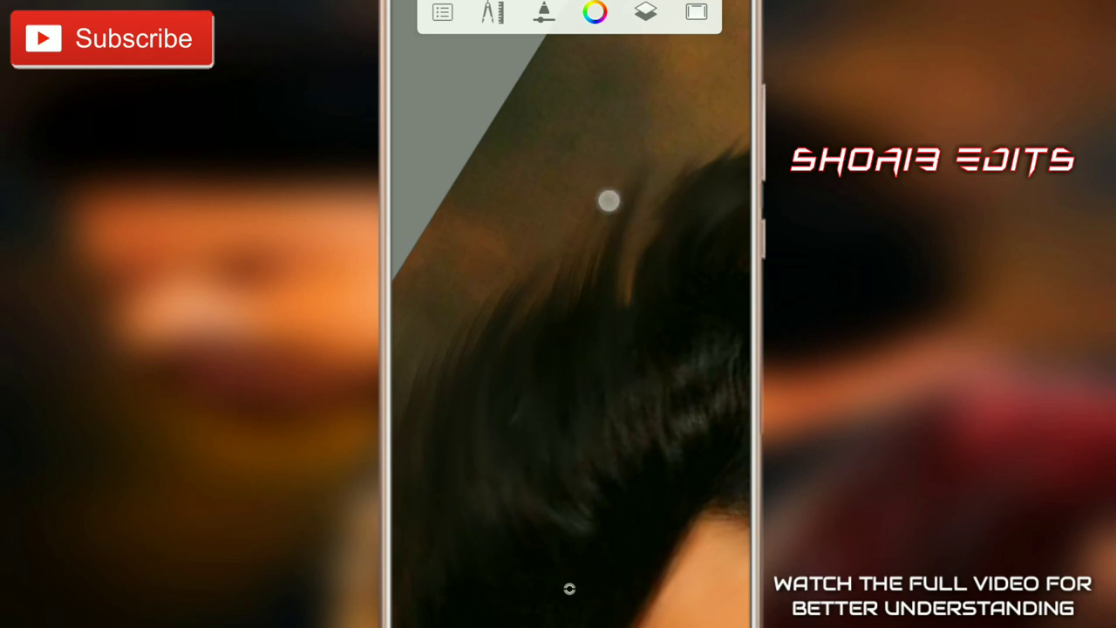
pyautogui.scroll(2, 555, 385)
pyautogui.scroll(-1, 643, 228)
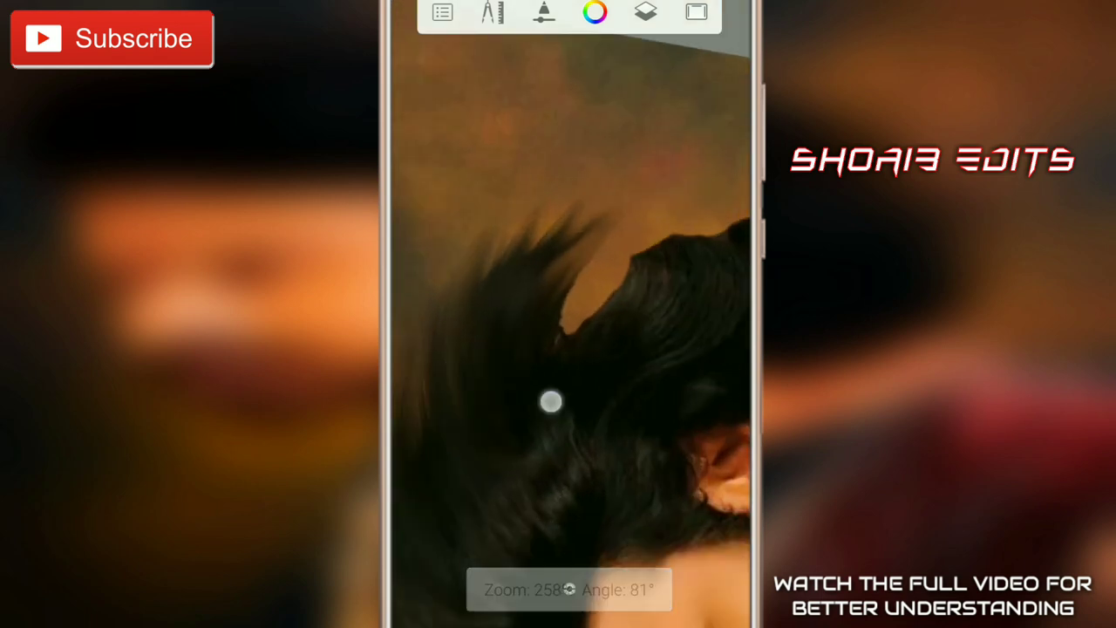
pyautogui.scroll(-5, 620, 356)
pyautogui.scroll(4, 564, 369)
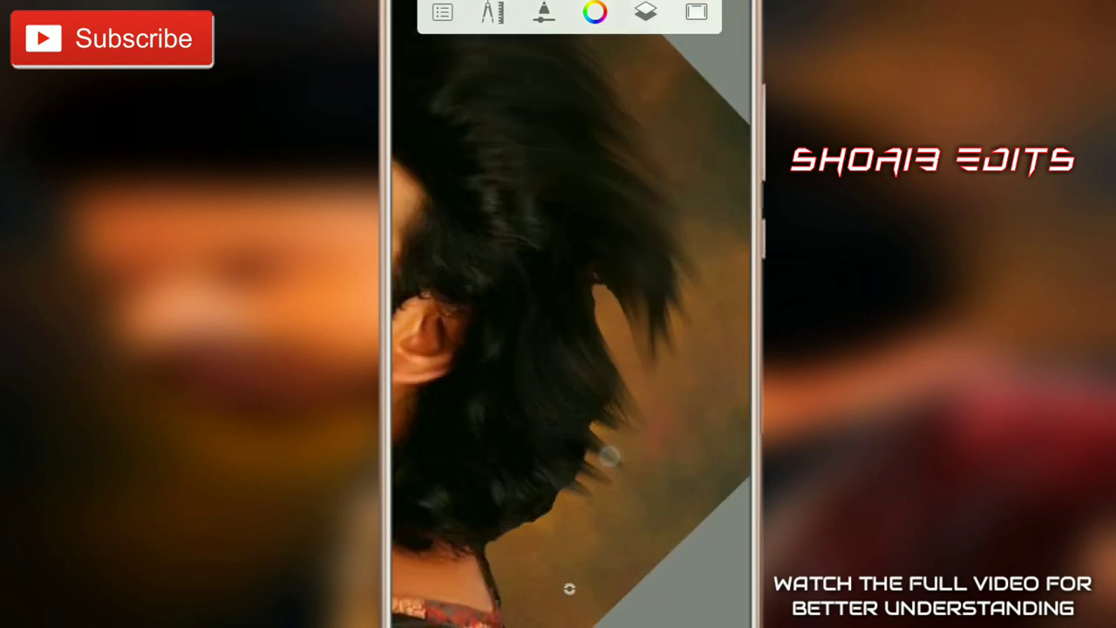
pyautogui.scroll(2, 535, 363)
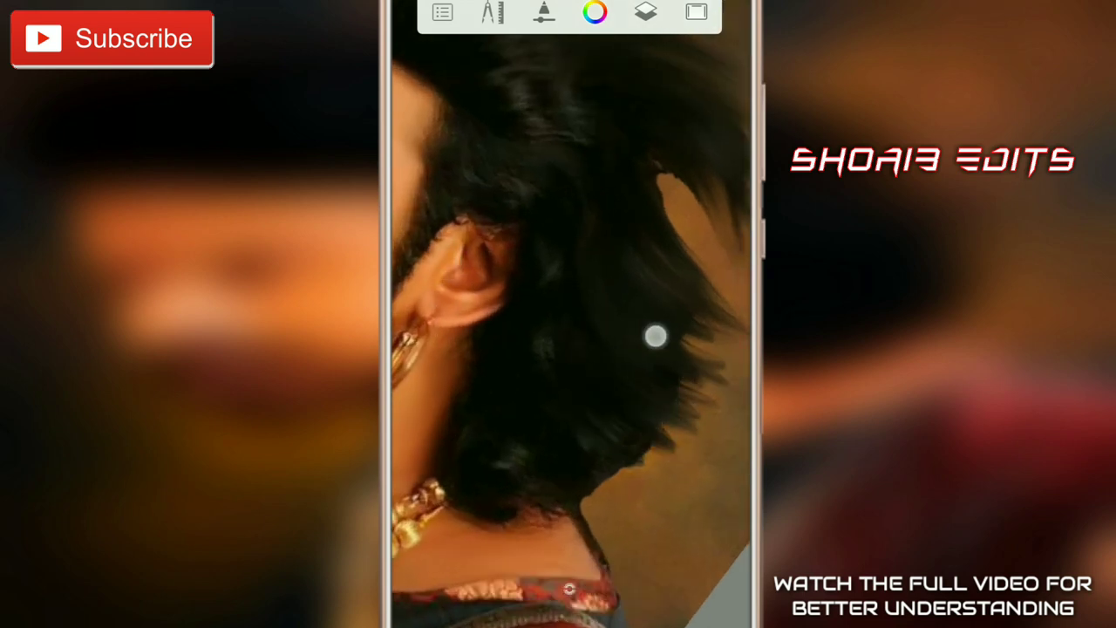
pyautogui.scroll(-2, 655, 336)
pyautogui.scroll(-1, 575, 368)
pyautogui.scroll(5, 575, 368)
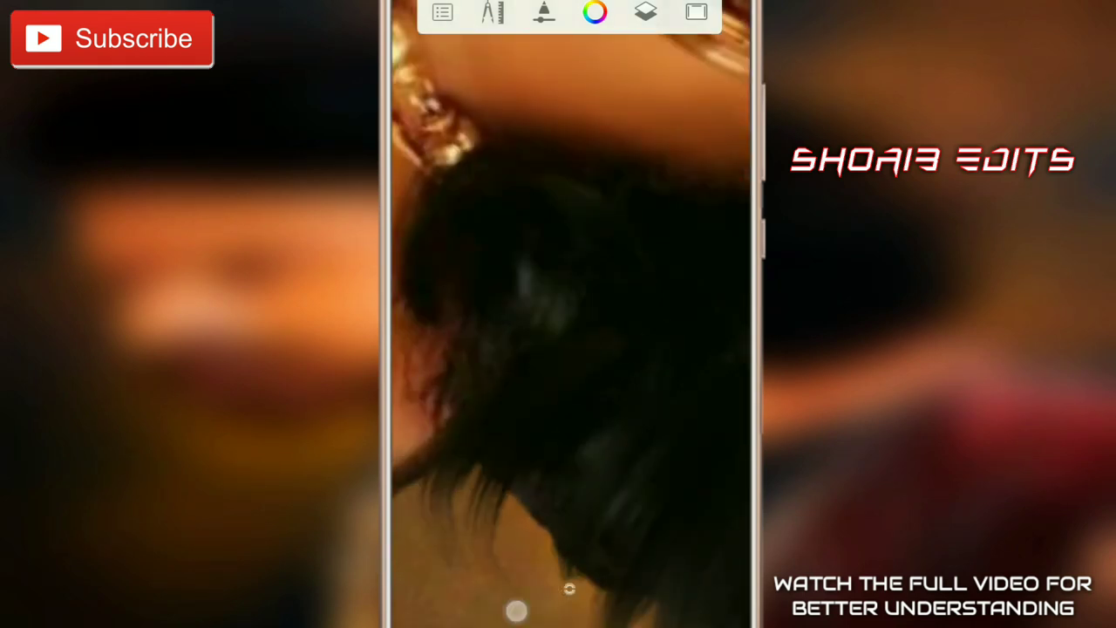
pyautogui.scroll(-2, 515, 451)
pyautogui.scroll(1, 587, 373)
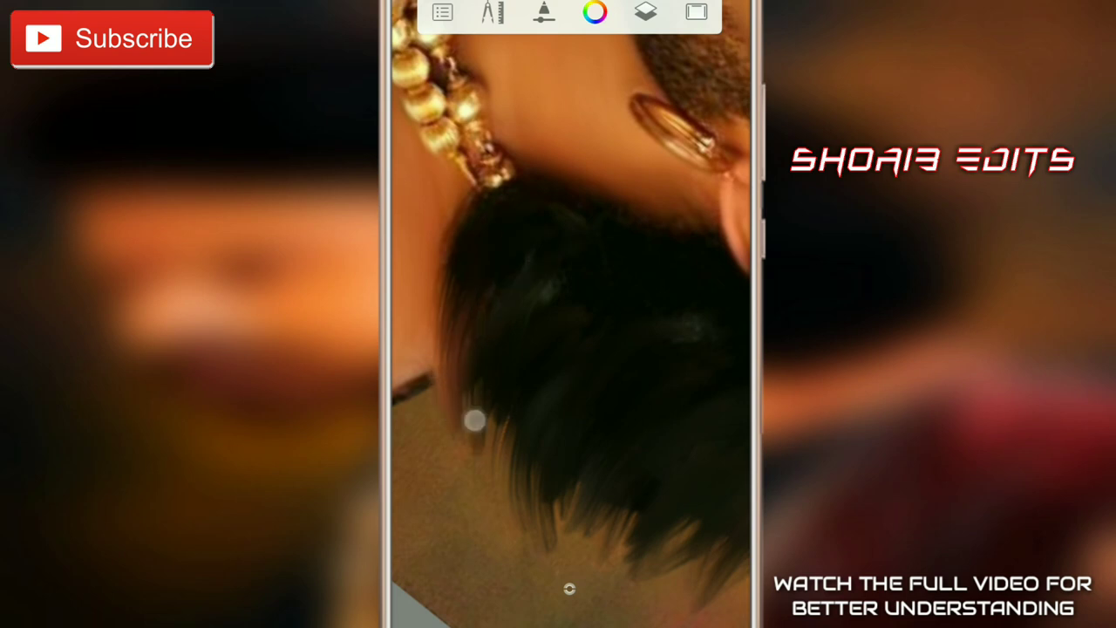
pyautogui.scroll(-2, 474, 421)
pyautogui.scroll(-1, 547, 389)
pyautogui.scroll(5, 584, 338)
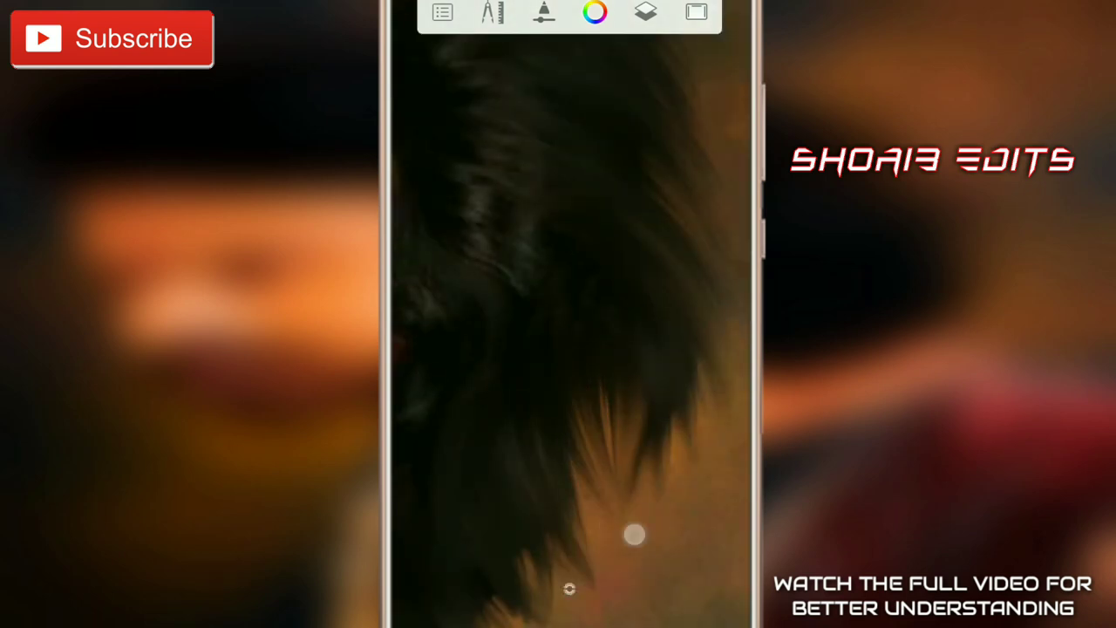
pyautogui.scroll(-5, 521, 328)
# Close the brush settings and quick-access brush controls to get back to the canvas.
pyautogui.click(543, 12)
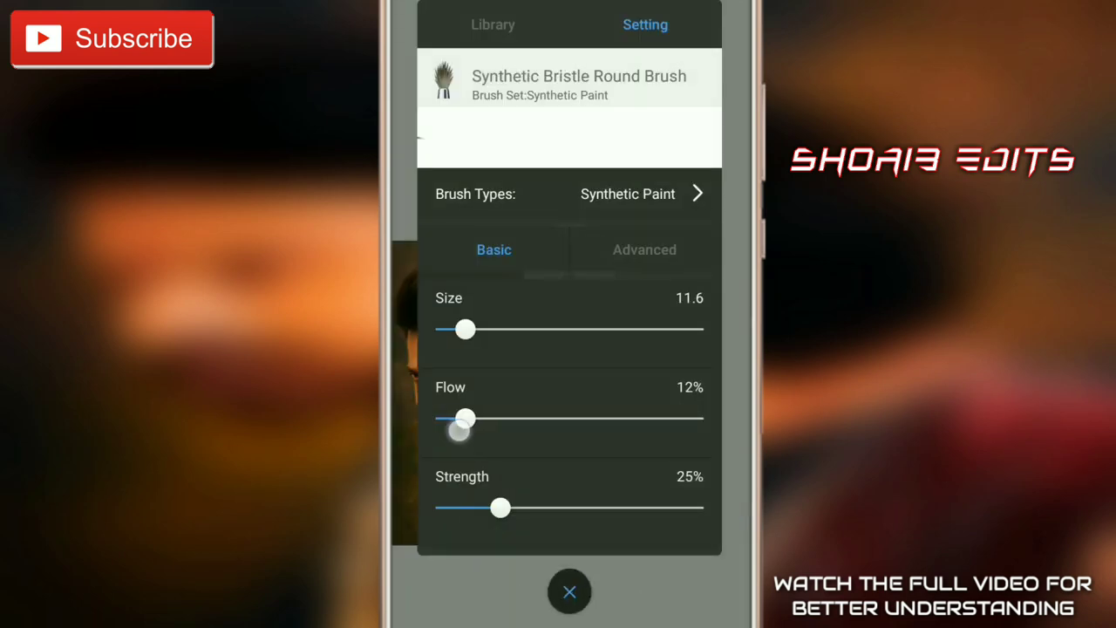
pyautogui.click(569, 593)
pyautogui.scroll(5, 581, 302)
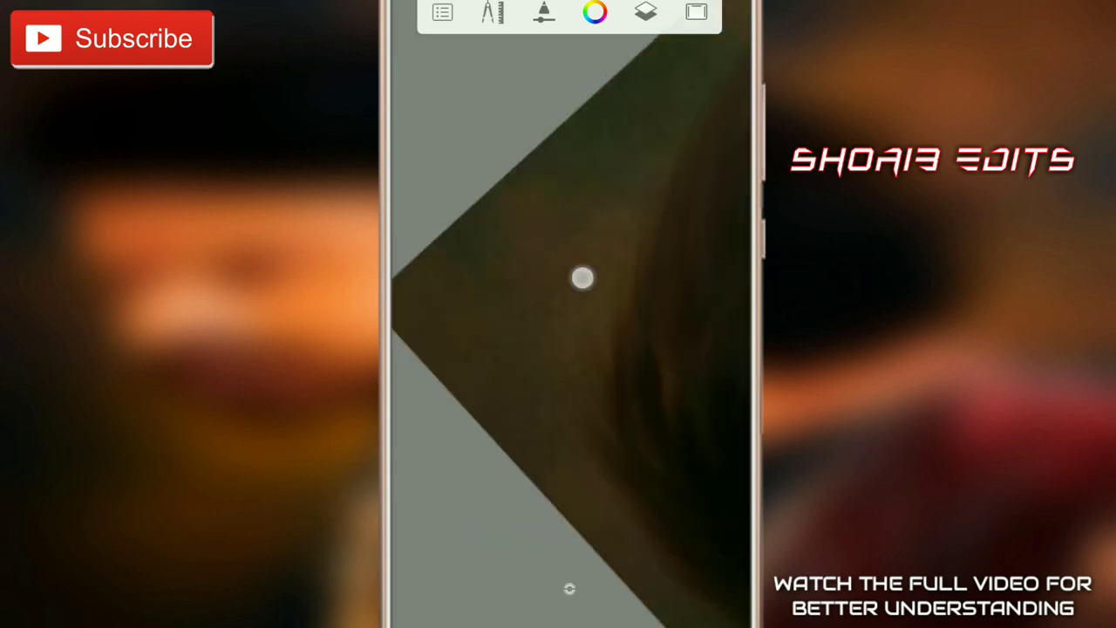
pyautogui.scroll(-2, 547, 359)
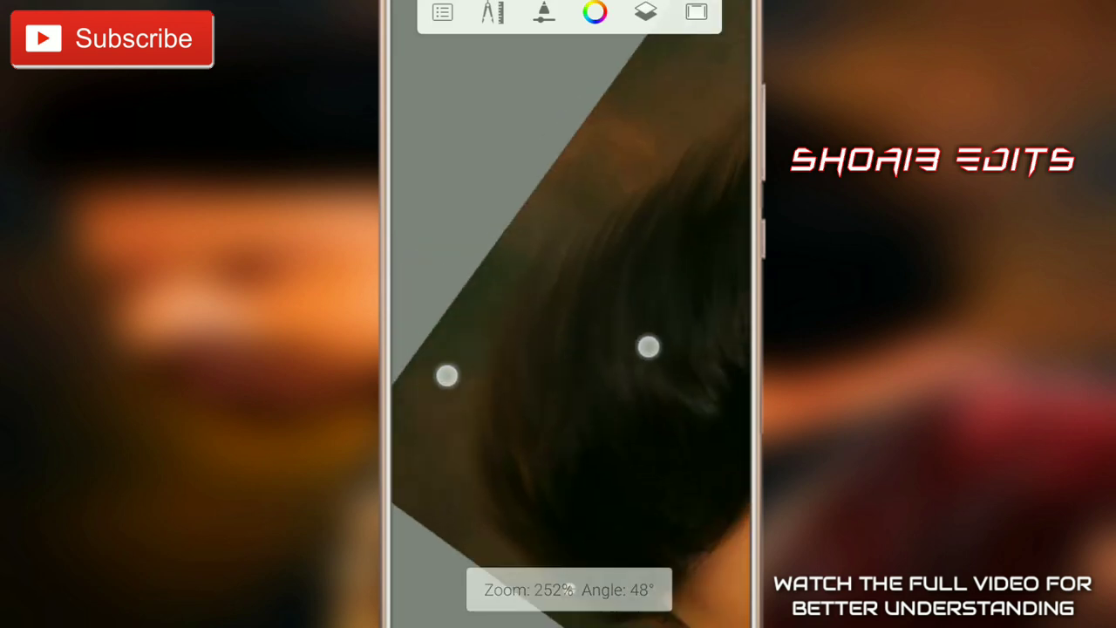
pyautogui.click(570, 589)
pyautogui.click(665, 284)
# Zoom in and out around the hair to inspect the new bristle strands.
pyautogui.scroll(-2, 566, 331)
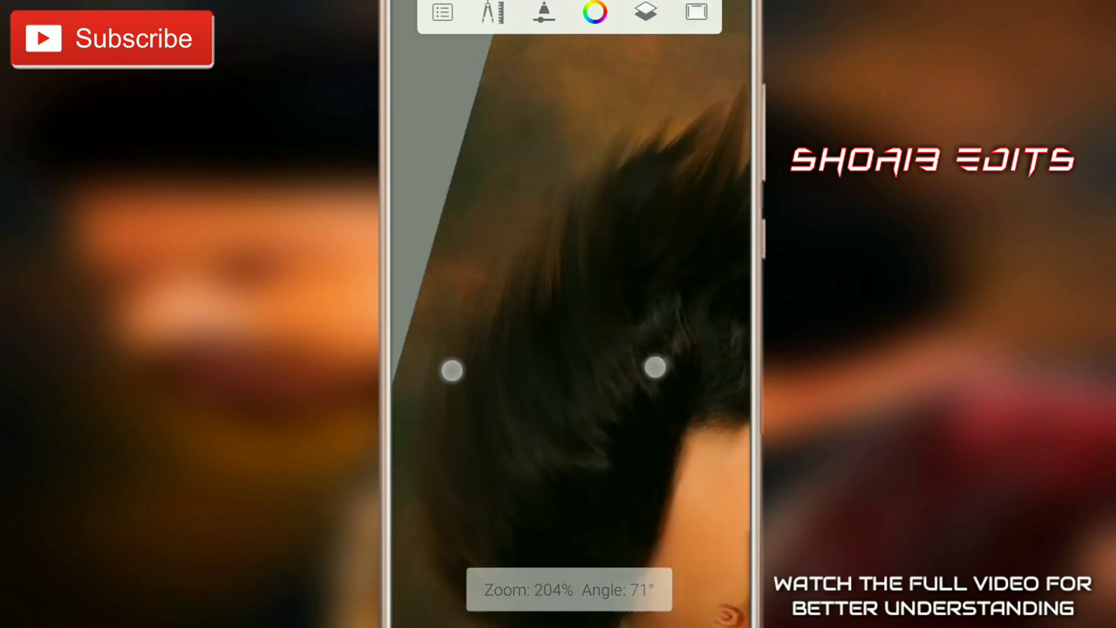
pyautogui.scroll(-2, 567, 332)
pyautogui.scroll(2, 565, 334)
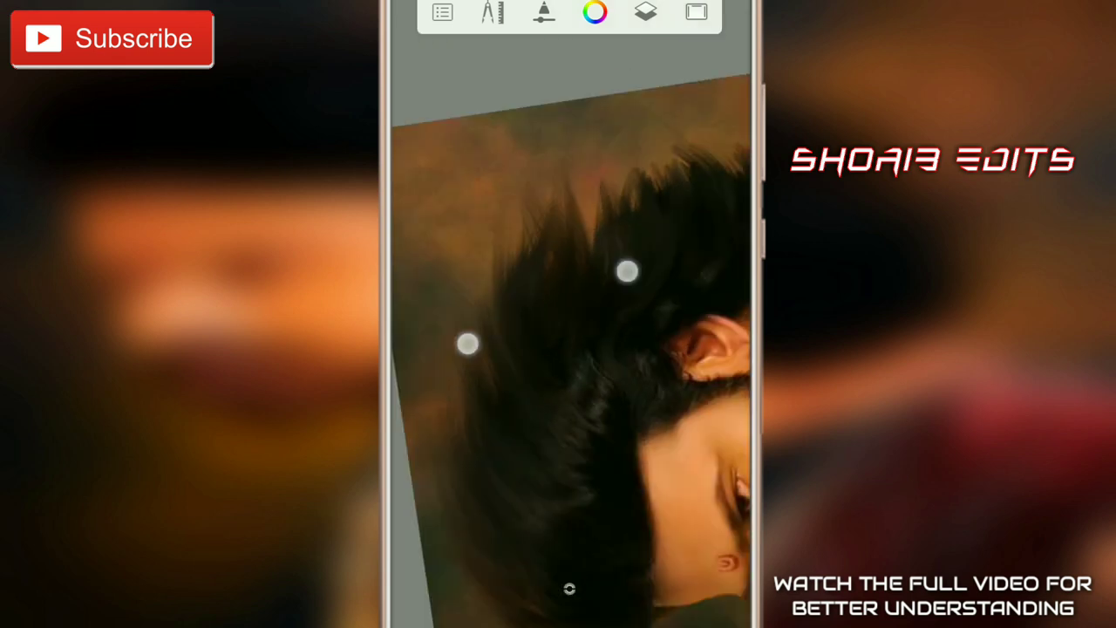
pyautogui.scroll(2, 565, 335)
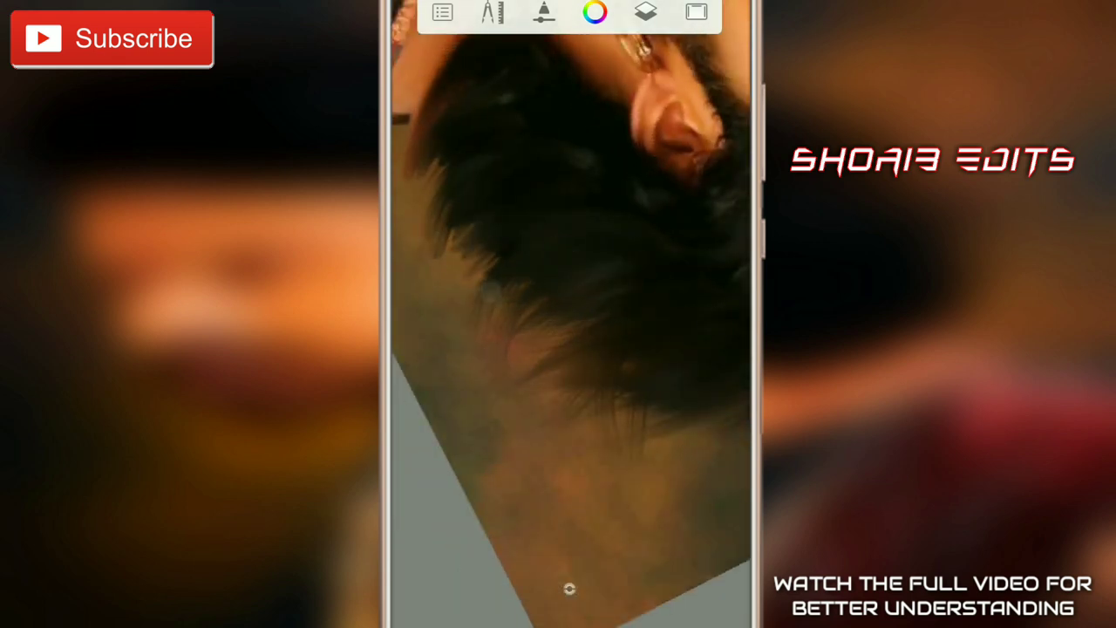
pyautogui.scroll(2, 475, 353)
pyautogui.scroll(-3, 529, 305)
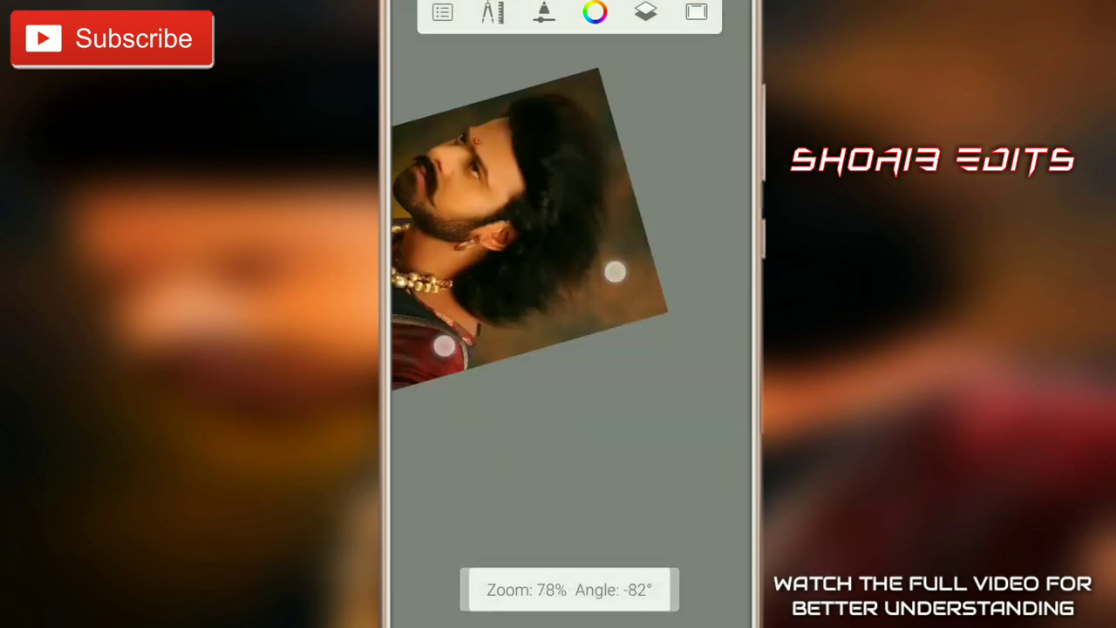
pyautogui.scroll(2, 505, 373)
pyautogui.scroll(2, 567, 332)
pyautogui.scroll(2, 532, 325)
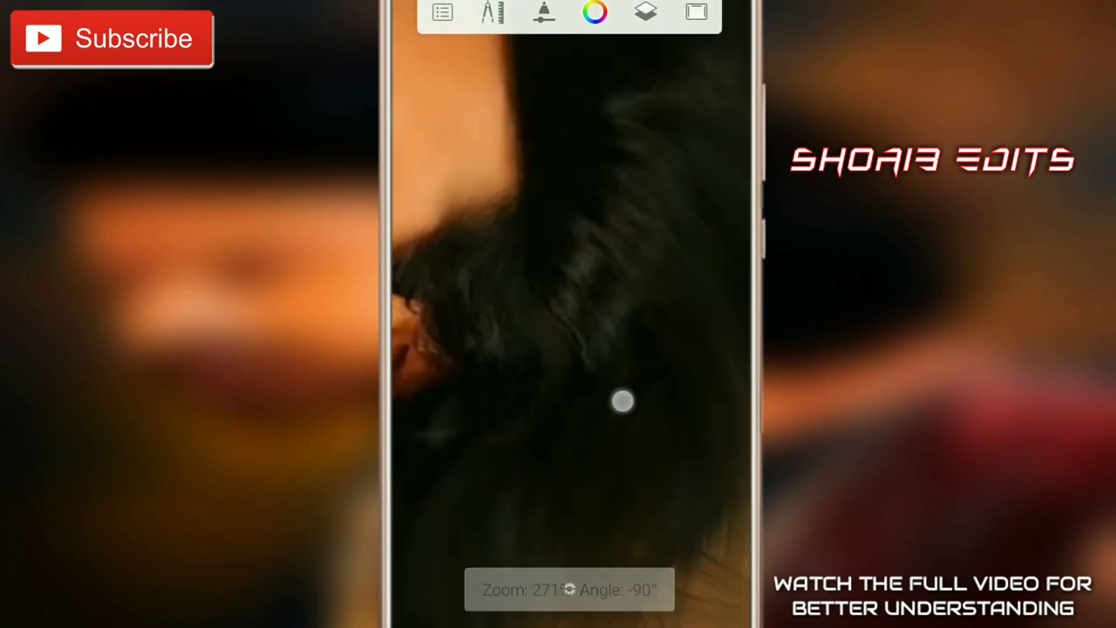
pyautogui.scroll(-2, 532, 387)
pyautogui.scroll(2, 553, 331)
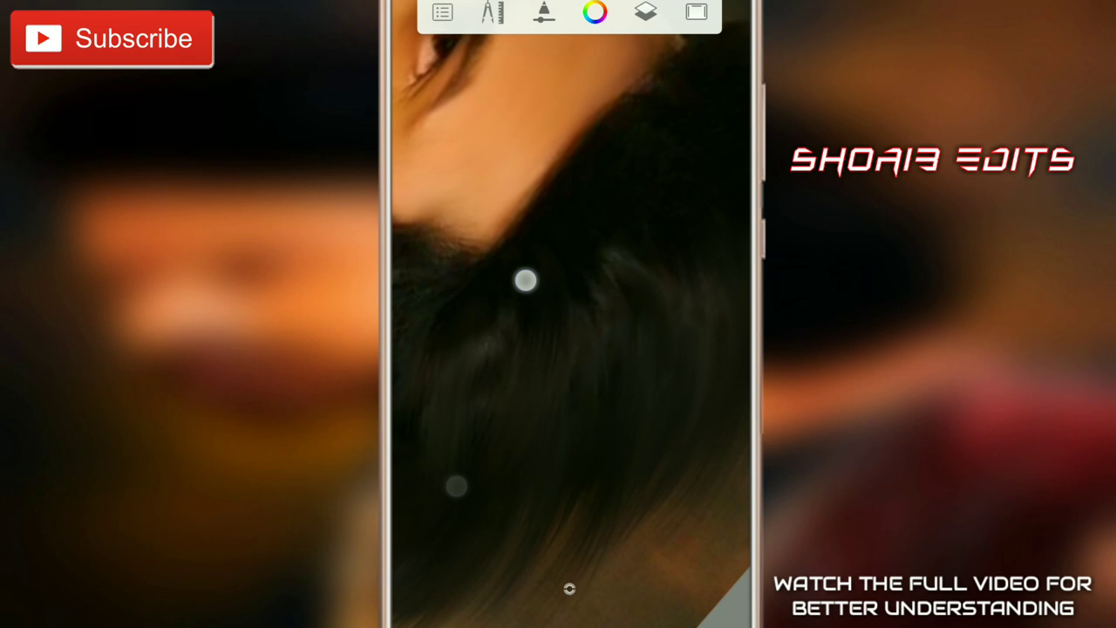
pyautogui.scroll(-2, 539, 354)
pyautogui.scroll(-2, 558, 344)
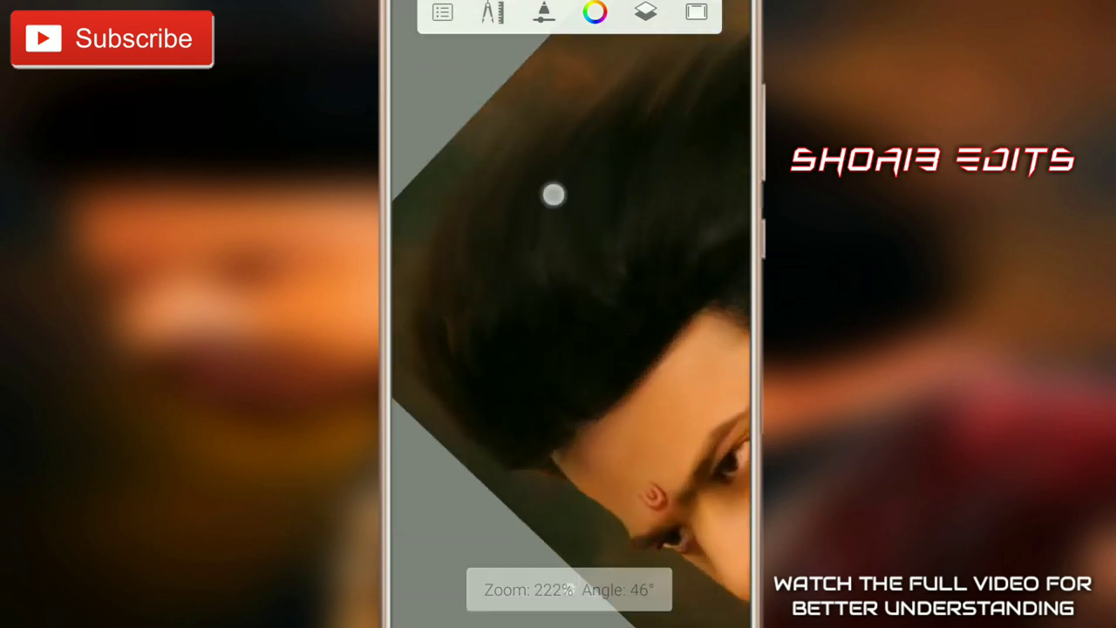
pyautogui.scroll(-2, 561, 328)
pyautogui.scroll(2, 561, 354)
pyautogui.scroll(-1, 491, 398)
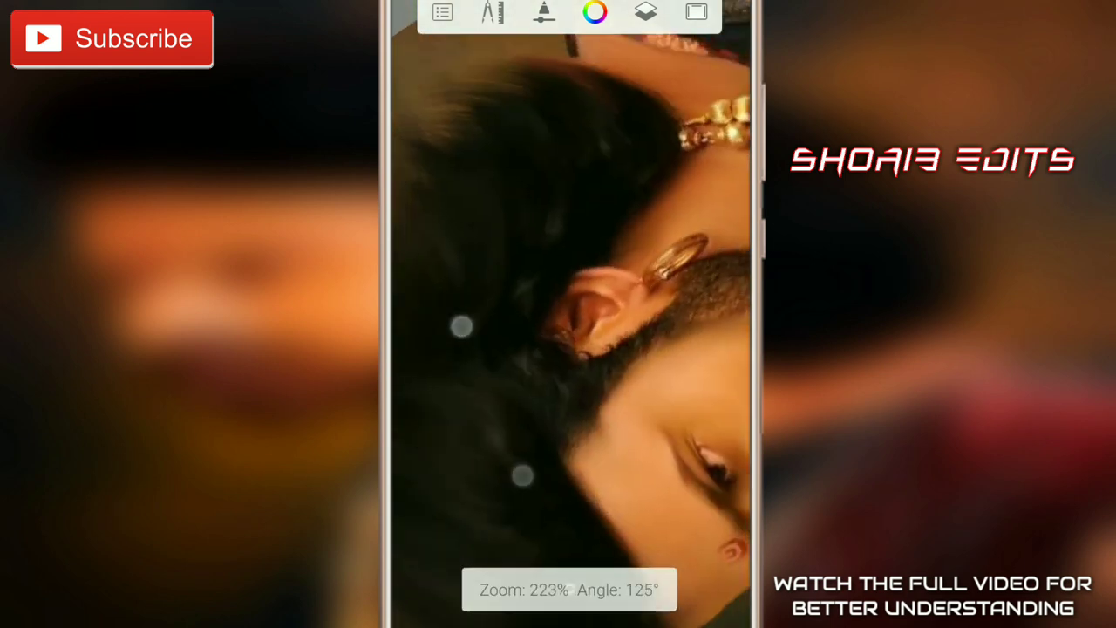
pyautogui.scroll(1, 583, 185)
pyautogui.scroll(2, 583, 185)
# Rotate and zoom toward the earring and necklace, then zoom out to fit the portrait.
pyautogui.moveTo(618, 246); pyautogui.dragTo(585, 350)
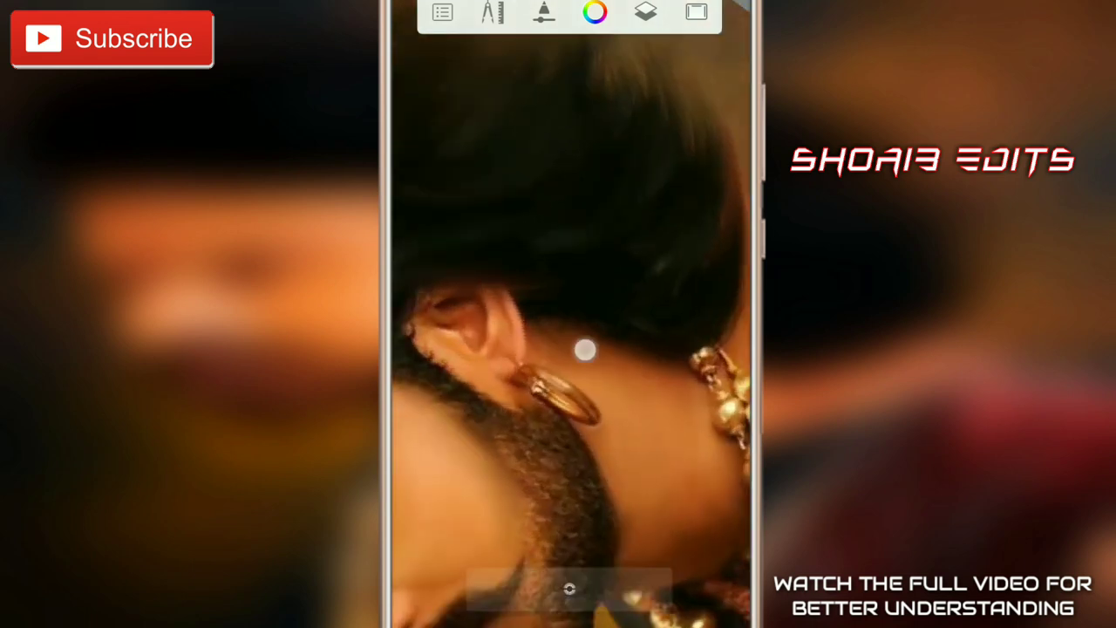
pyautogui.moveTo(672, 351); pyautogui.dragTo(585, 337)
pyautogui.scroll(-3, 541, 378)
pyautogui.scroll(2, 593, 392)
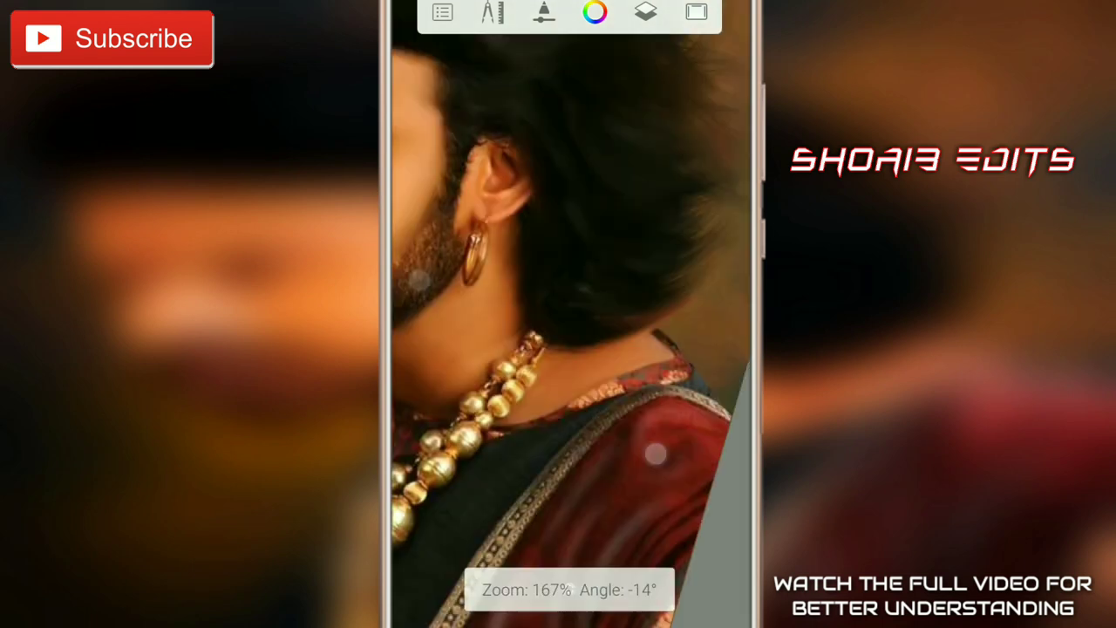
pyautogui.scroll(2, 628, 377)
pyautogui.scroll(-2, 629, 377)
pyautogui.scroll(-2, 610, 443)
pyautogui.scroll(3, 651, 443)
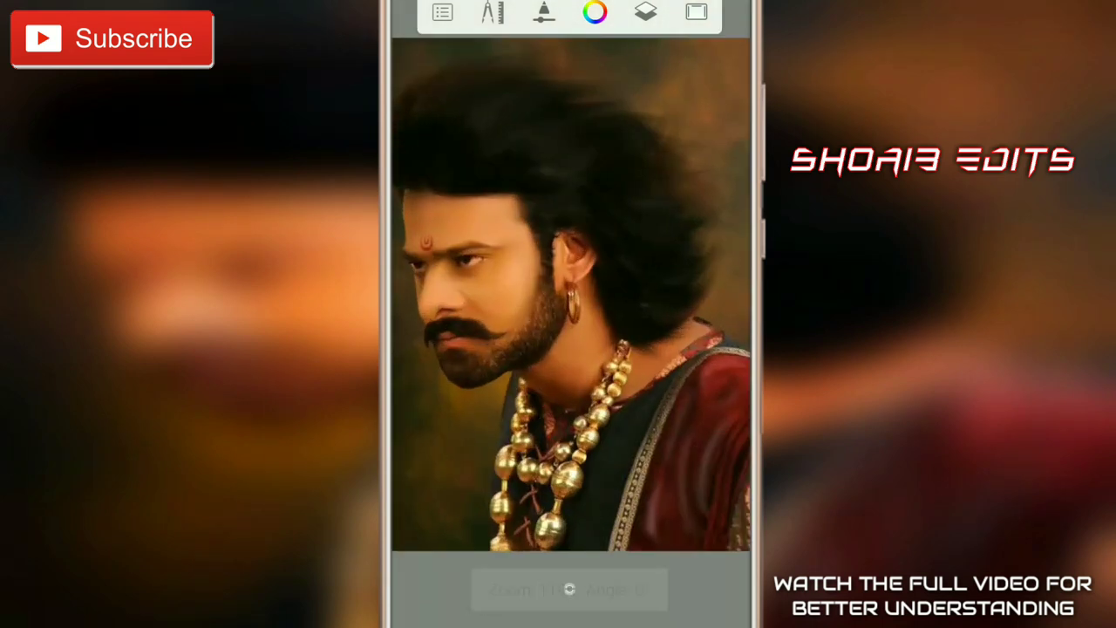
pyautogui.scroll(-3, 533, 440)
pyautogui.scroll(1, 558, 429)
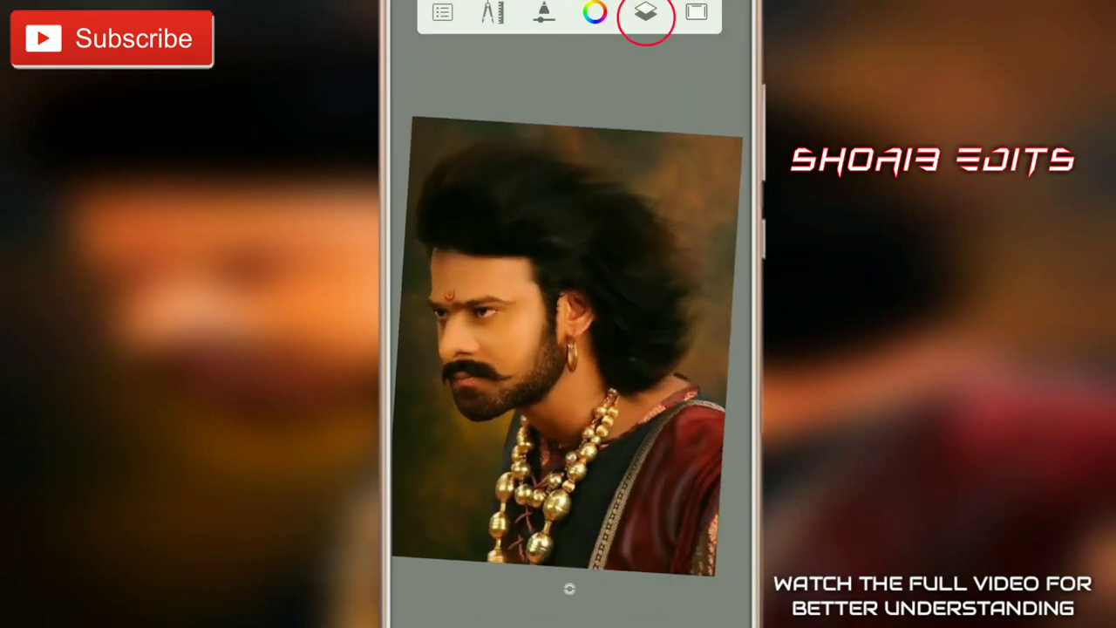
# Add a new empty layer above the portrait and hide the panels.
pyautogui.click(645, 12)
pyautogui.click(706, 129)
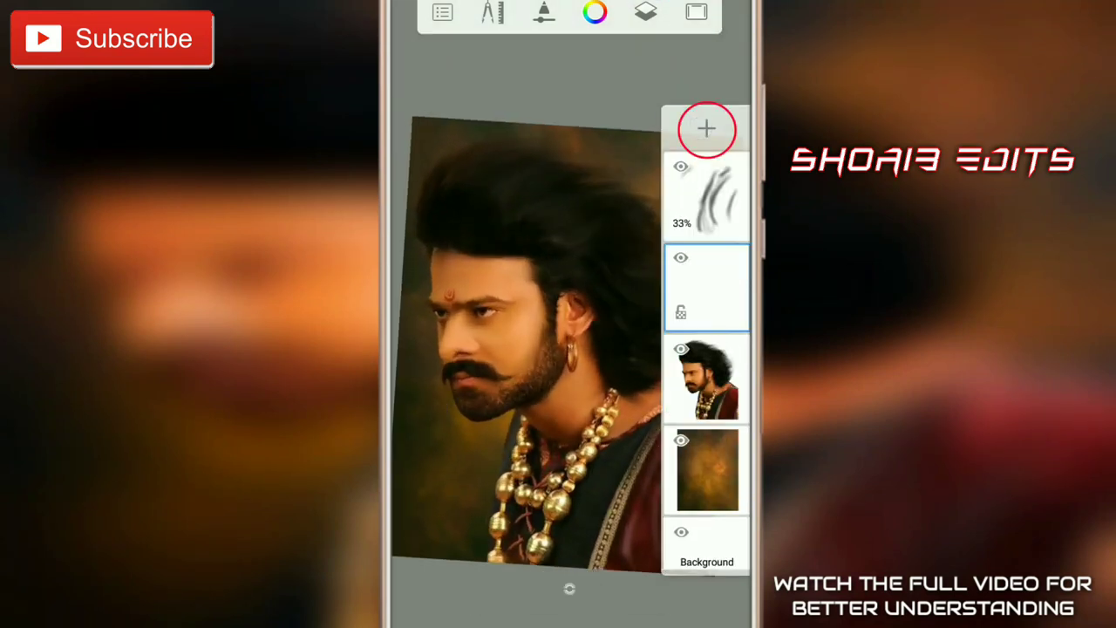
pyautogui.click(696, 13)
# Sample the brown skin tone from the forehead and darken its lightness.
pyautogui.click(569, 349)
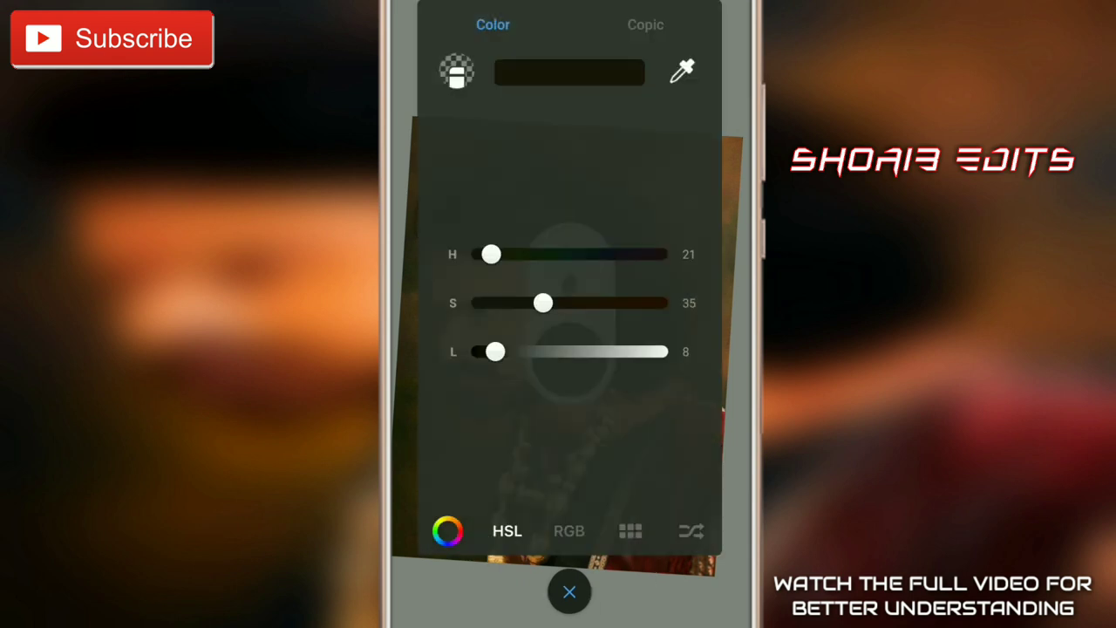
pyautogui.click(569, 592)
pyautogui.moveTo(566, 256); pyautogui.dragTo(460, 239)
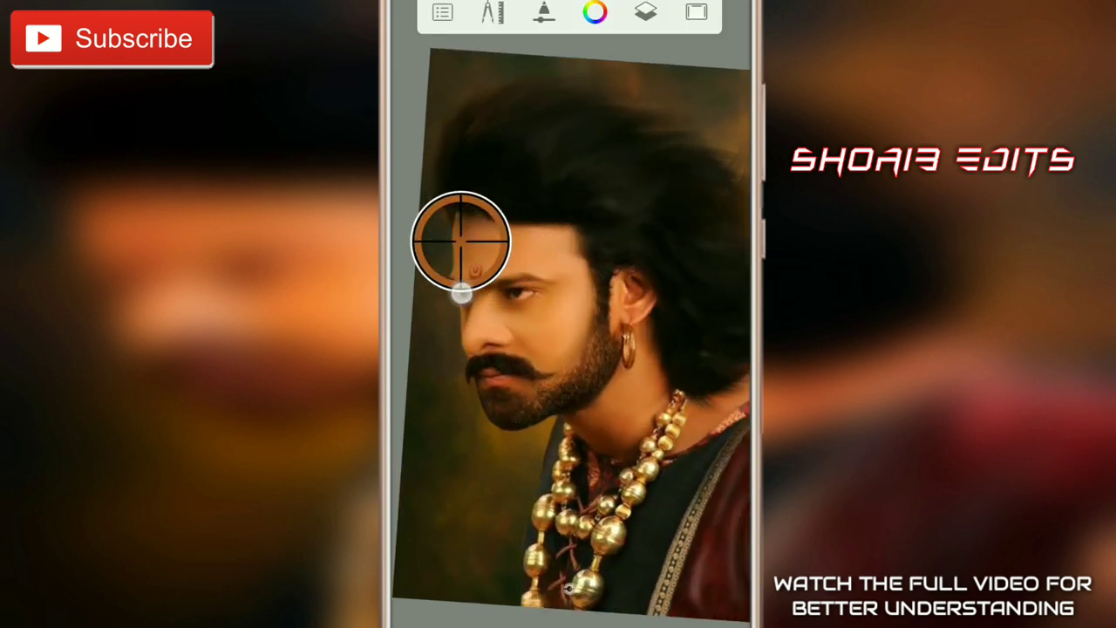
pyautogui.click(569, 349)
pyautogui.moveTo(554, 351); pyautogui.dragTo(530, 358)
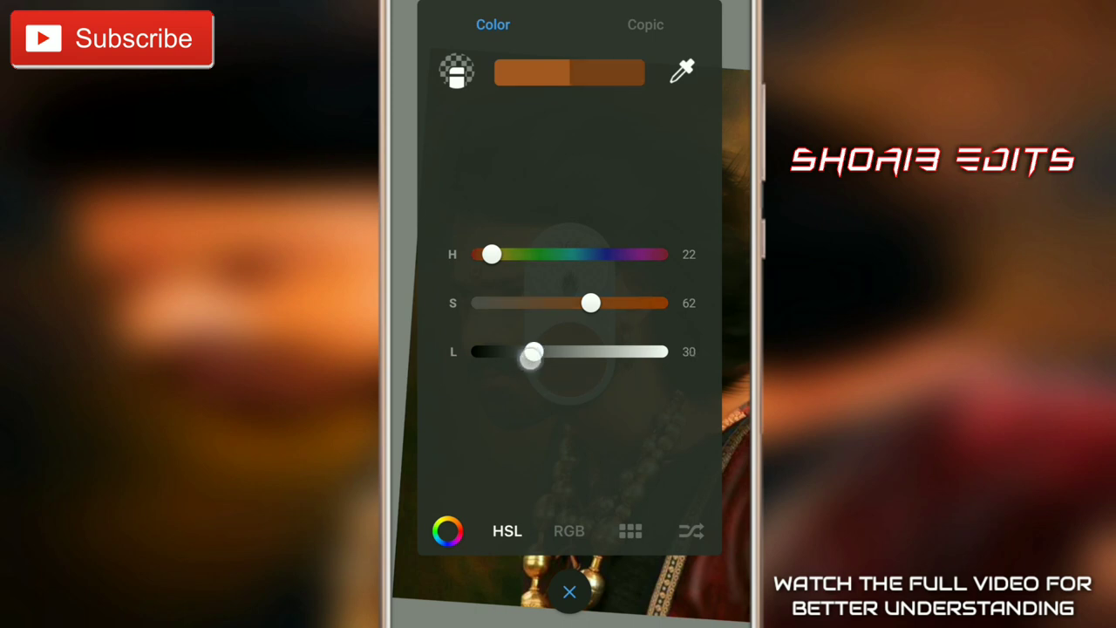
pyautogui.click(569, 592)
pyautogui.scroll(3, 555, 355)
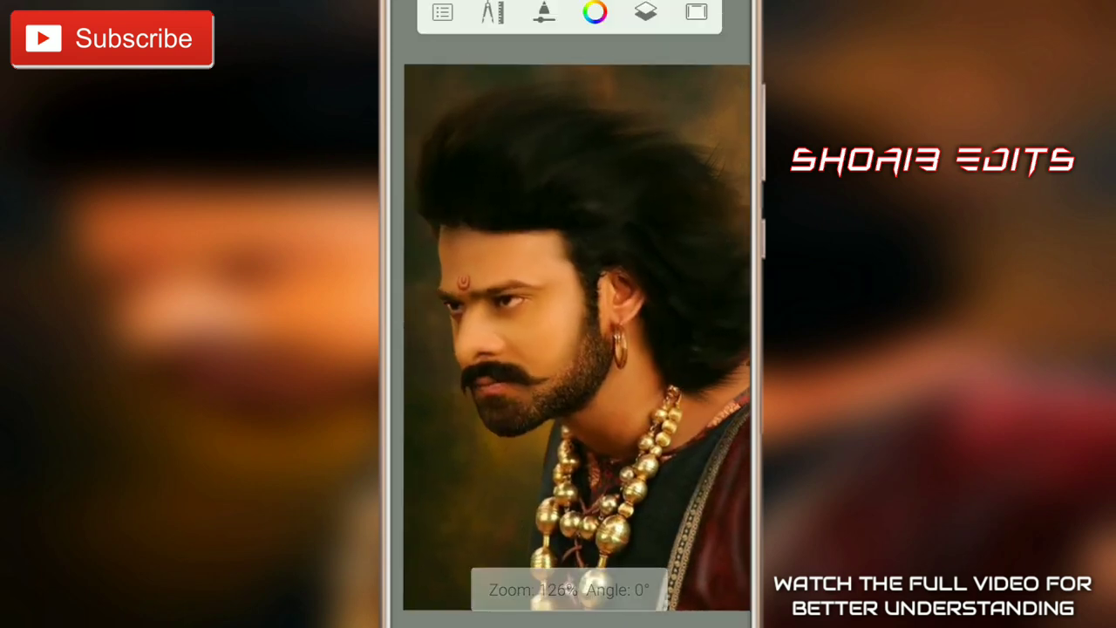
# Switch to the Hard Airbrush and raise a slider in its settings.
pyautogui.click(663, 589)
pyautogui.click(514, 21)
pyautogui.moveTo(668, 322); pyautogui.dragTo(676, 212)
pyautogui.moveTo(610, 392); pyautogui.dragTo(610, 317)
pyautogui.click(683, 375)
pyautogui.click(663, 22)
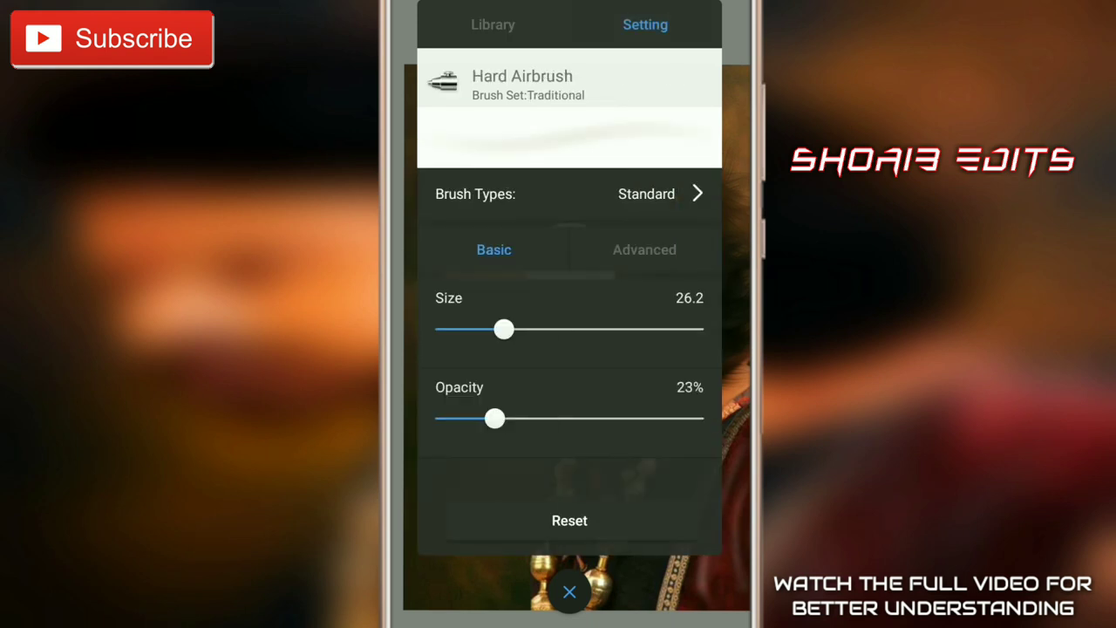
pyautogui.moveTo(493, 419); pyautogui.dragTo(589, 426)
pyautogui.click(569, 592)
pyautogui.scroll(3, 503, 330)
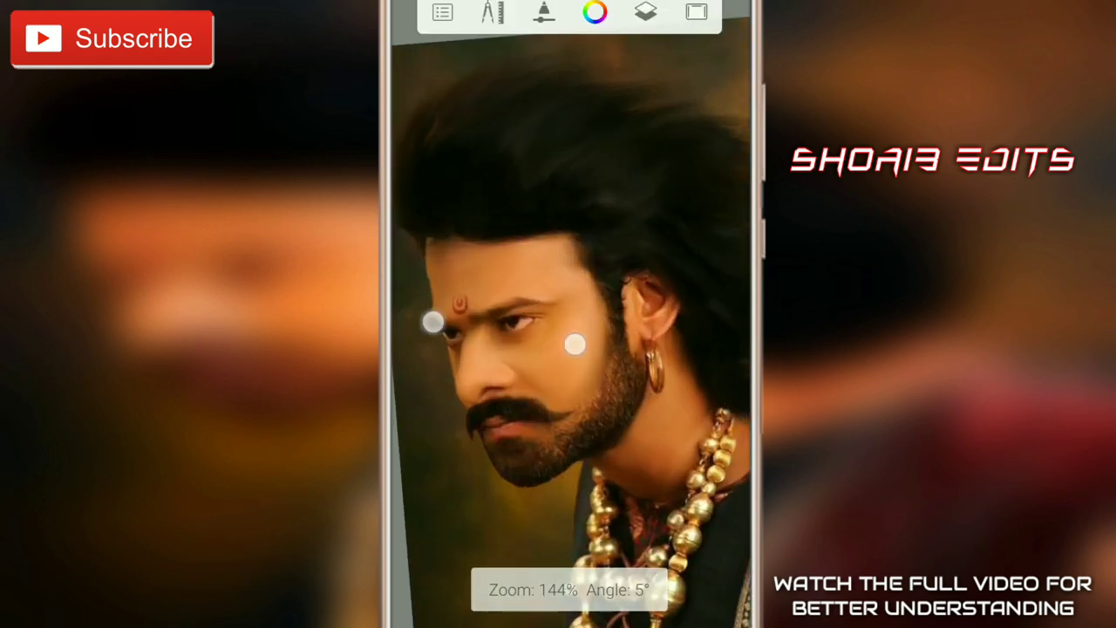
pyautogui.scroll(2, 473, 331)
# Adjust the Hard Airbrush size and review its settings while zooming around the canvas.
pyautogui.click(645, 11)
pyautogui.moveTo(569, 589); pyautogui.dragTo(569, 557)
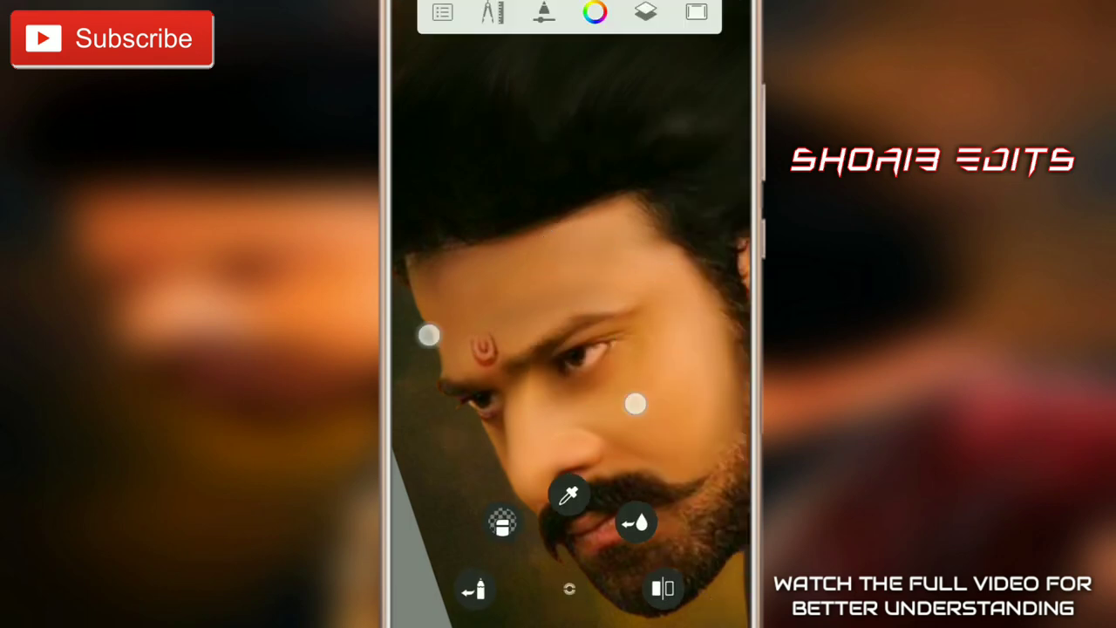
pyautogui.scroll(2, 532, 366)
pyautogui.click(569, 266)
pyautogui.click(569, 588)
pyautogui.scroll(3, 576, 387)
pyautogui.scroll(2, 576, 387)
pyautogui.scroll(-3, 610, 314)
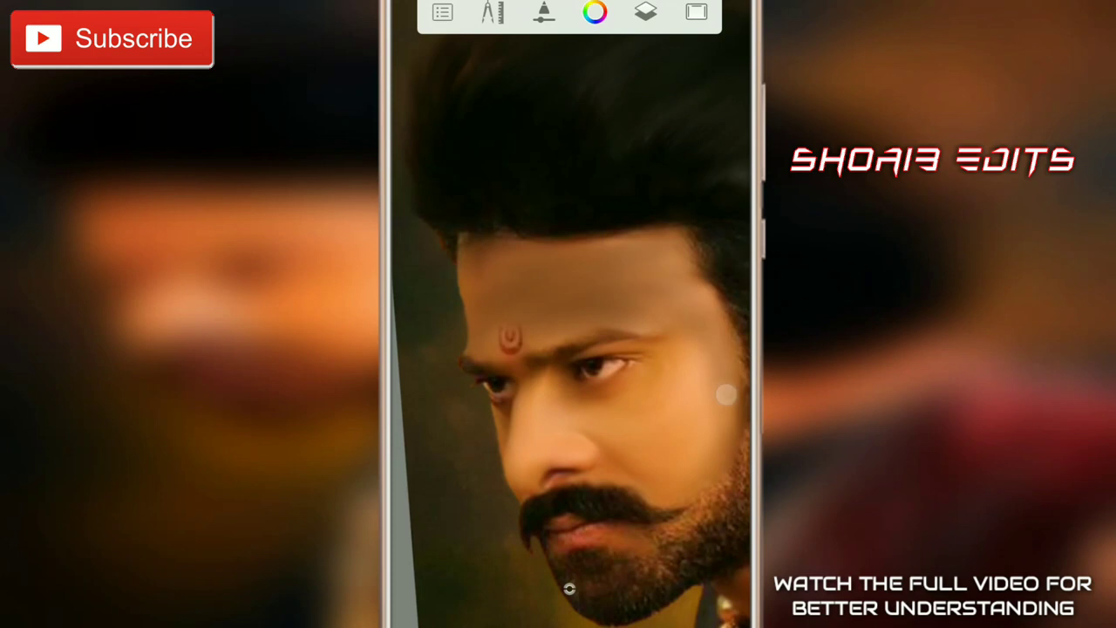
pyautogui.scroll(-1, 640, 462)
pyautogui.scroll(3, 630, 421)
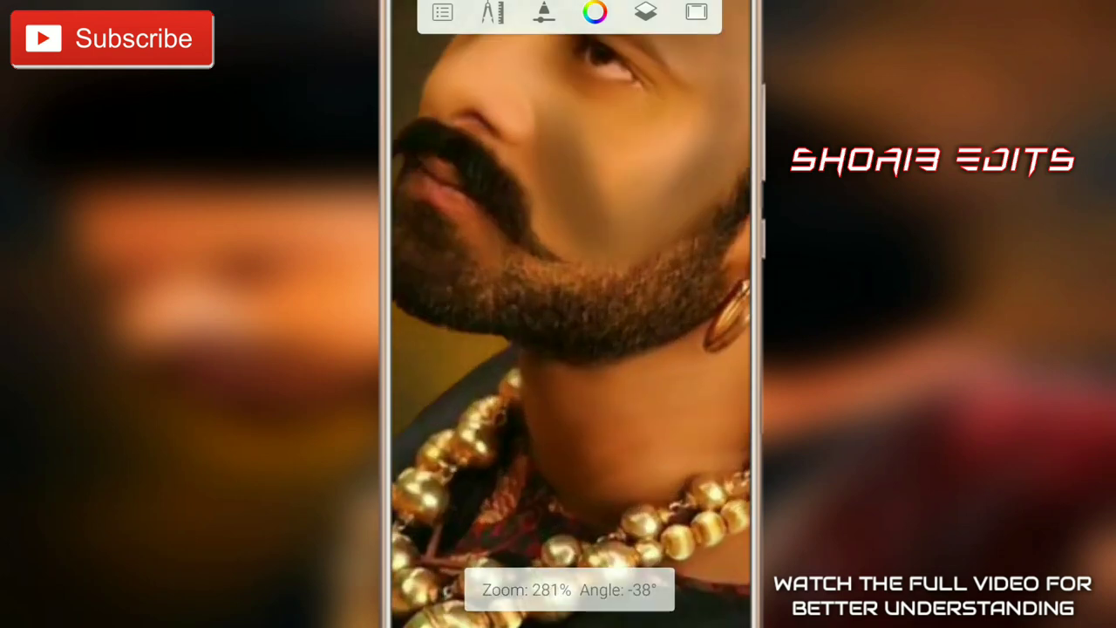
pyautogui.scroll(-2, 591, 431)
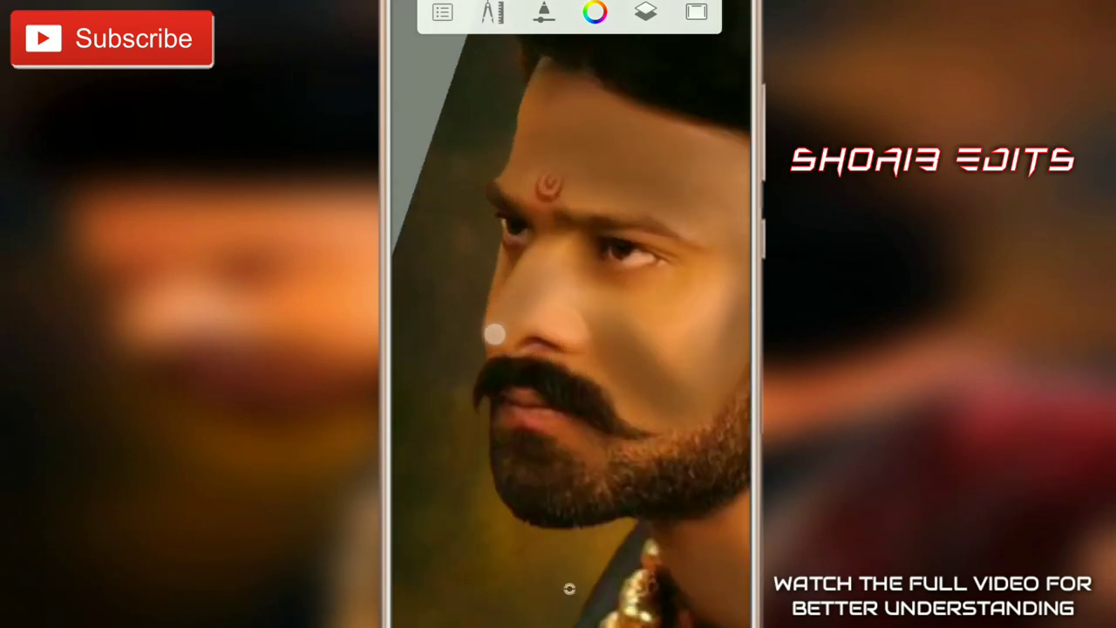
pyautogui.scroll(-2, 558, 356)
pyautogui.scroll(-3, 598, 466)
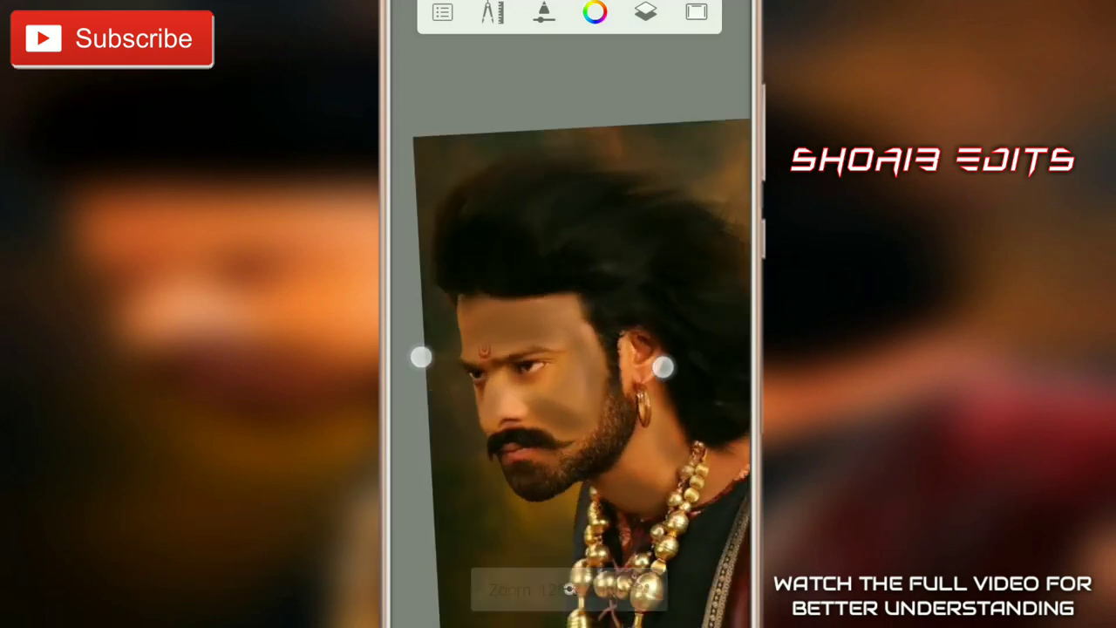
pyautogui.scroll(2, 545, 358)
# Lower the top stroke layer's opacity to 33%.
pyautogui.click(645, 12)
pyautogui.click(706, 288)
pyautogui.moveTo(672, 497)
pyautogui.mouseDown()
pyautogui.moveTo(567, 497)
pyautogui.moveTo(523, 524)
pyautogui.mouseUp()
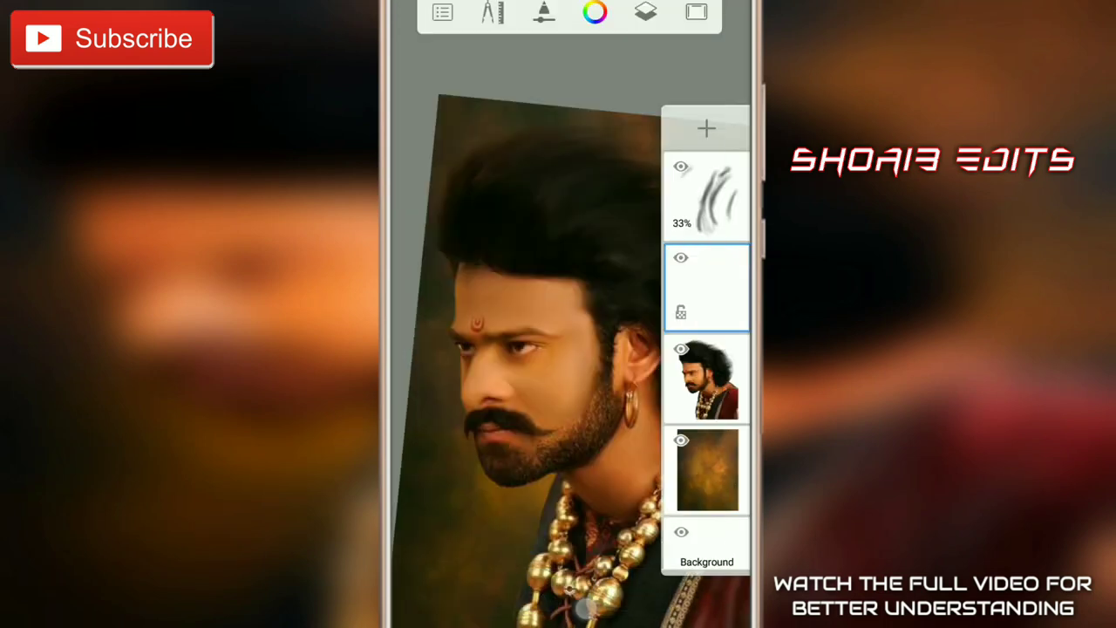
# Choose Smudge Flat Brush 3 from the Smudge set in the brush library.
pyautogui.scroll(3, 543, 448)
pyautogui.click(569, 588)
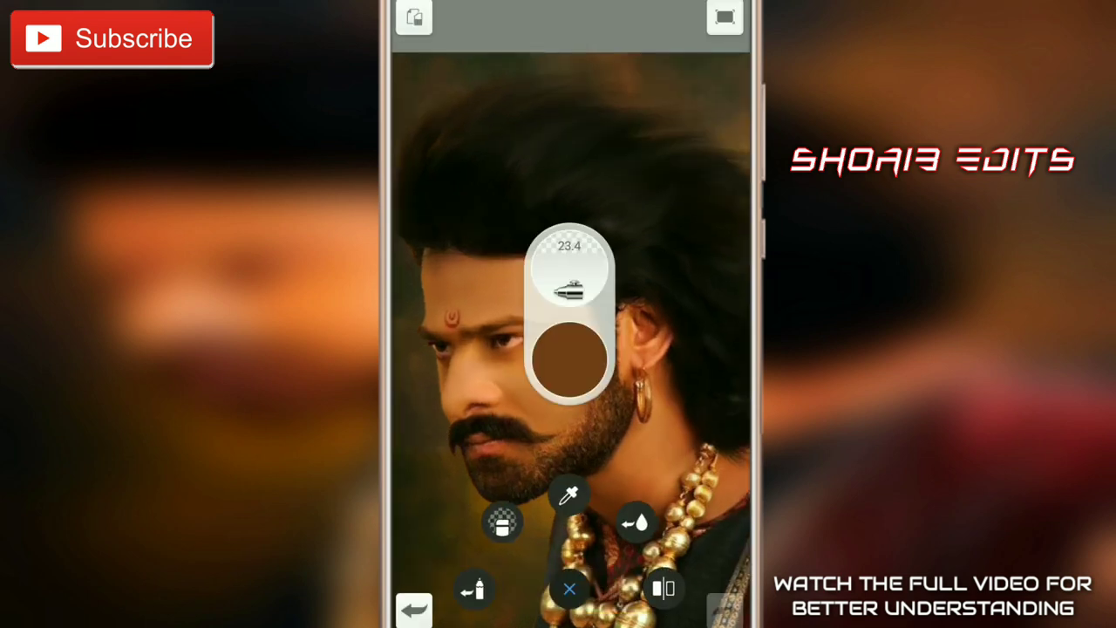
pyautogui.click(569, 288)
pyautogui.click(539, 20)
pyautogui.moveTo(652, 298); pyautogui.dragTo(652, 388)
pyautogui.scroll(-5, 652, 388)
pyautogui.scroll(-5, 566, 349)
pyautogui.scroll(-5, 567, 349)
pyautogui.click(510, 466)
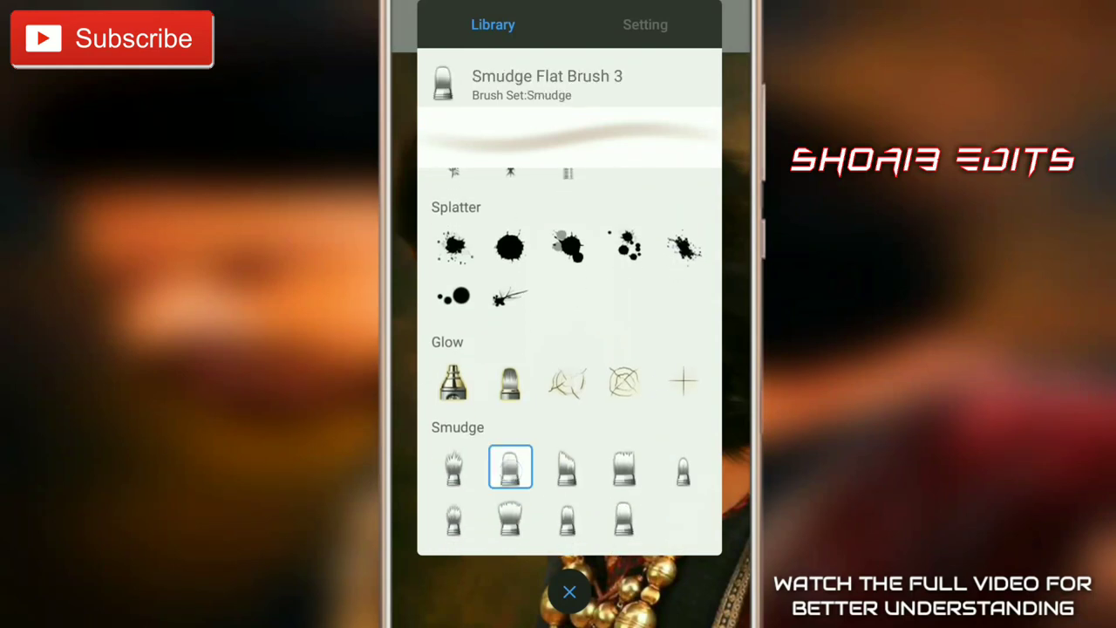
# Rotate and zoom in on the face, then view it upright with the brush library open.
pyautogui.click(569, 591)
pyautogui.scroll(5, 567, 349)
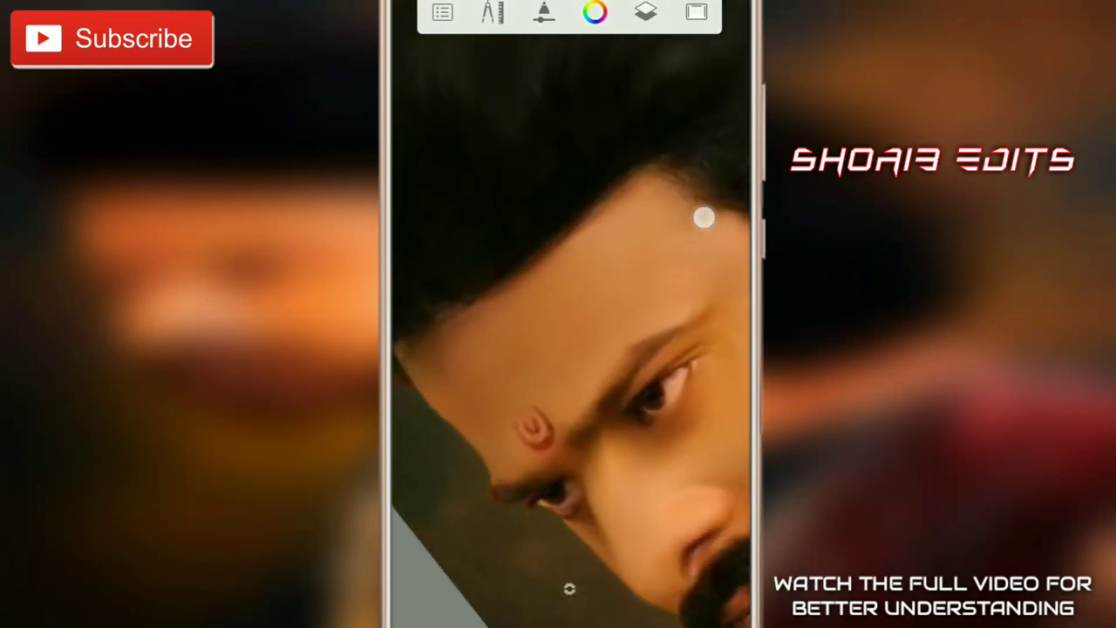
pyautogui.moveTo(560, 312); pyautogui.dragTo(598, 398)
pyautogui.moveTo(650, 468); pyautogui.dragTo(520, 412)
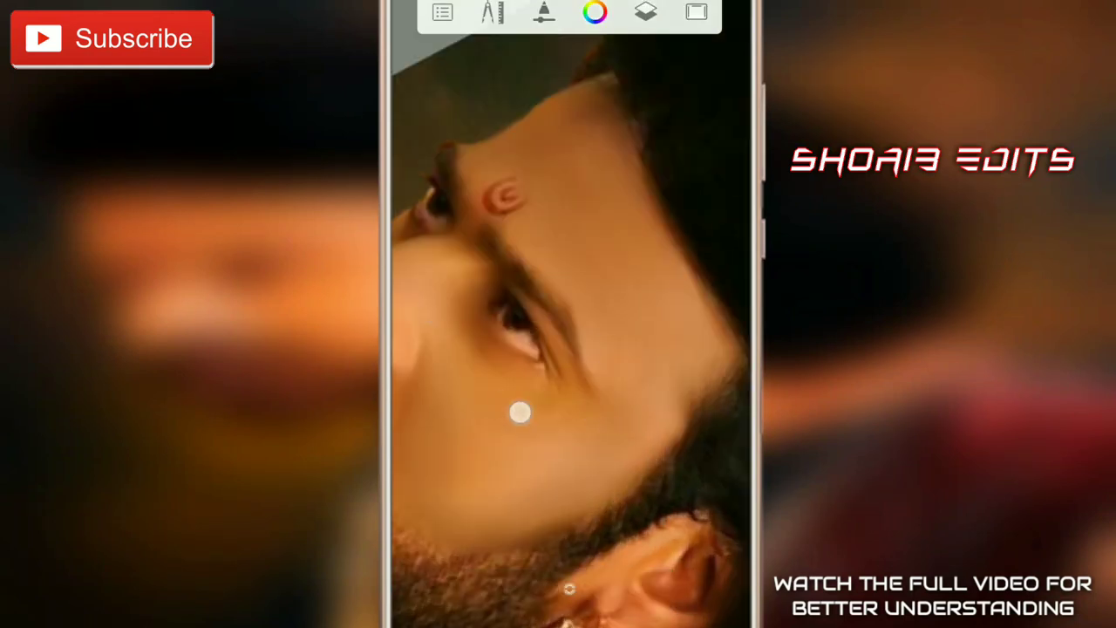
pyautogui.moveTo(579, 359); pyautogui.dragTo(518, 475)
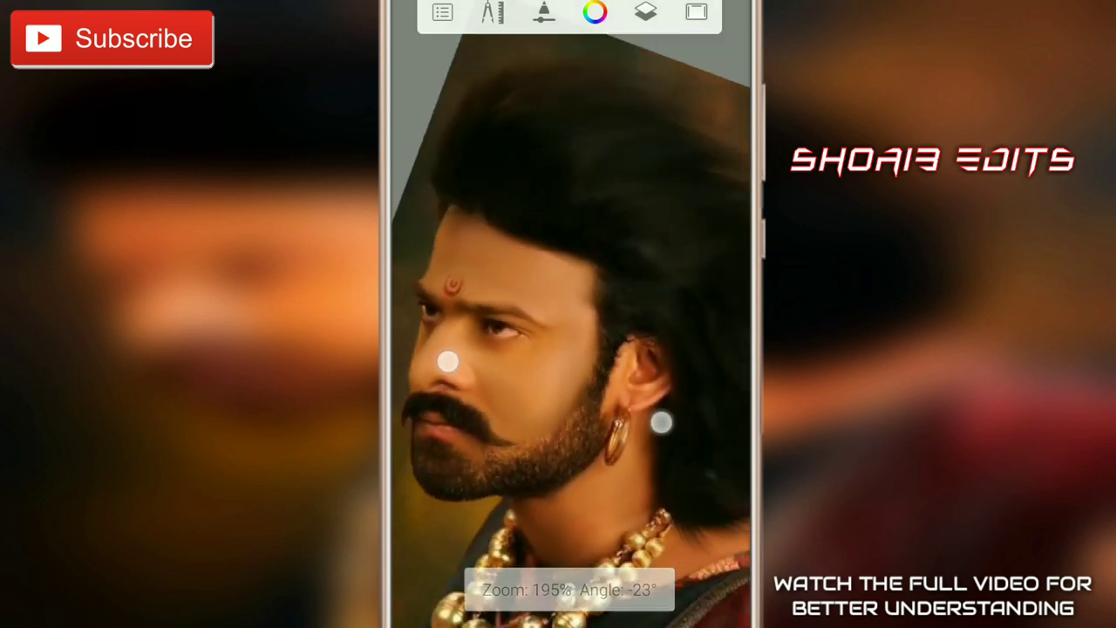
pyautogui.click(543, 11)
pyautogui.scroll(-10, 647, 357)
# Select the Synthetic Bristle Round Brush and zoom in on the mustache and beard.
pyautogui.scroll(10, 648, 358)
pyautogui.click(456, 189)
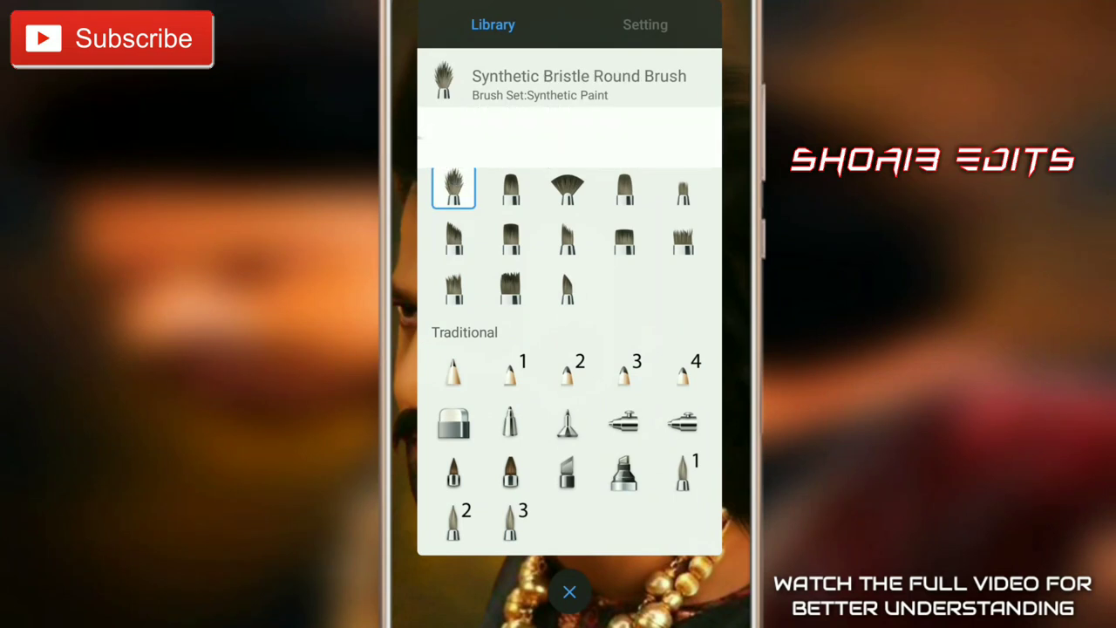
pyautogui.click(417, 352)
pyautogui.moveTo(417, 351); pyautogui.dragTo(689, 488)
pyautogui.click(580, 558)
pyautogui.click(567, 590)
# Zoom and rotate onto the face and enlarge the brush to about 21.
pyautogui.click(645, 11)
pyautogui.click(440, 391)
pyautogui.moveTo(488, 331)
pyautogui.mouseDown()
pyautogui.moveTo(407, 351)
pyautogui.moveTo(638, 560)
pyautogui.moveTo(433, 379)
pyautogui.moveTo(503, 507)
pyautogui.moveTo(699, 492)
pyautogui.mouseUp()
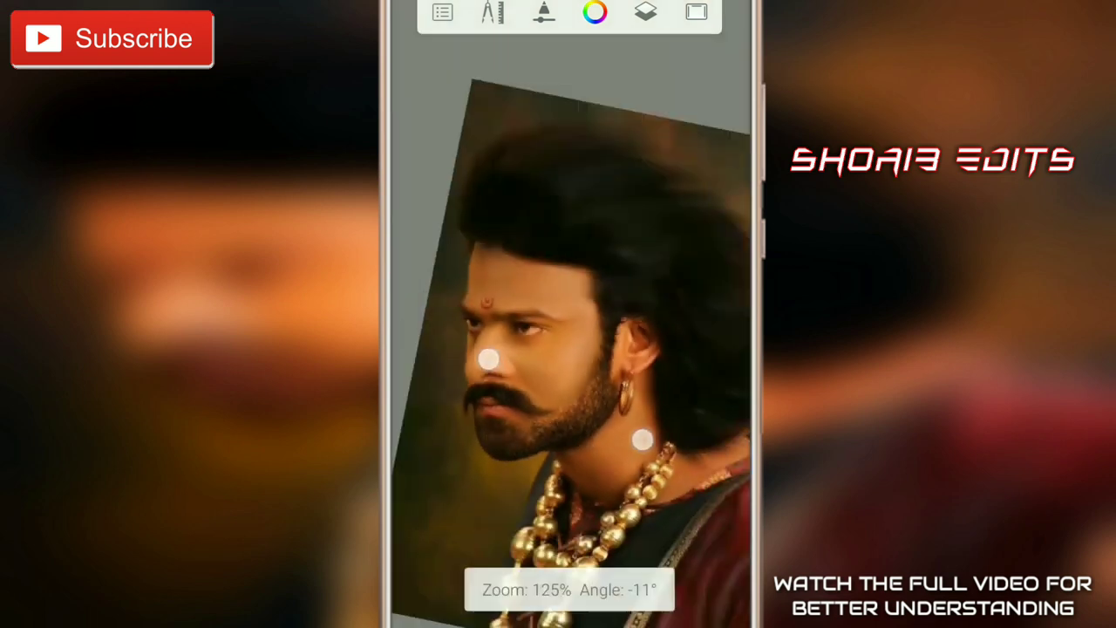
pyautogui.moveTo(735, 320); pyautogui.dragTo(675, 301)
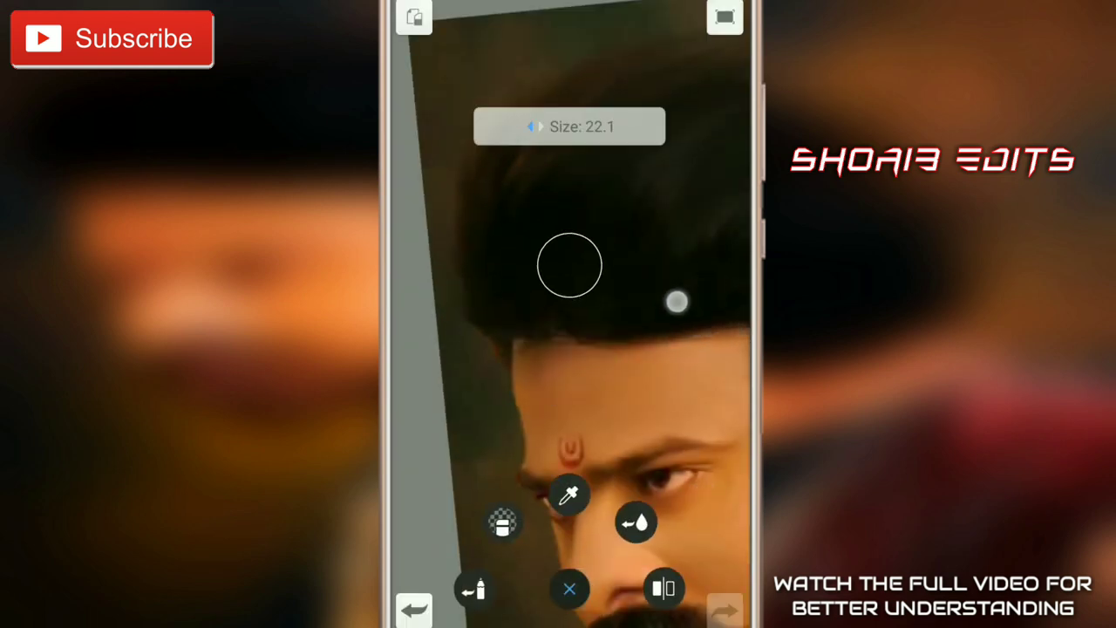
# Set the brush colour to a very dark reddish-brown, hue 2 and saturation 44.
pyautogui.click(568, 287)
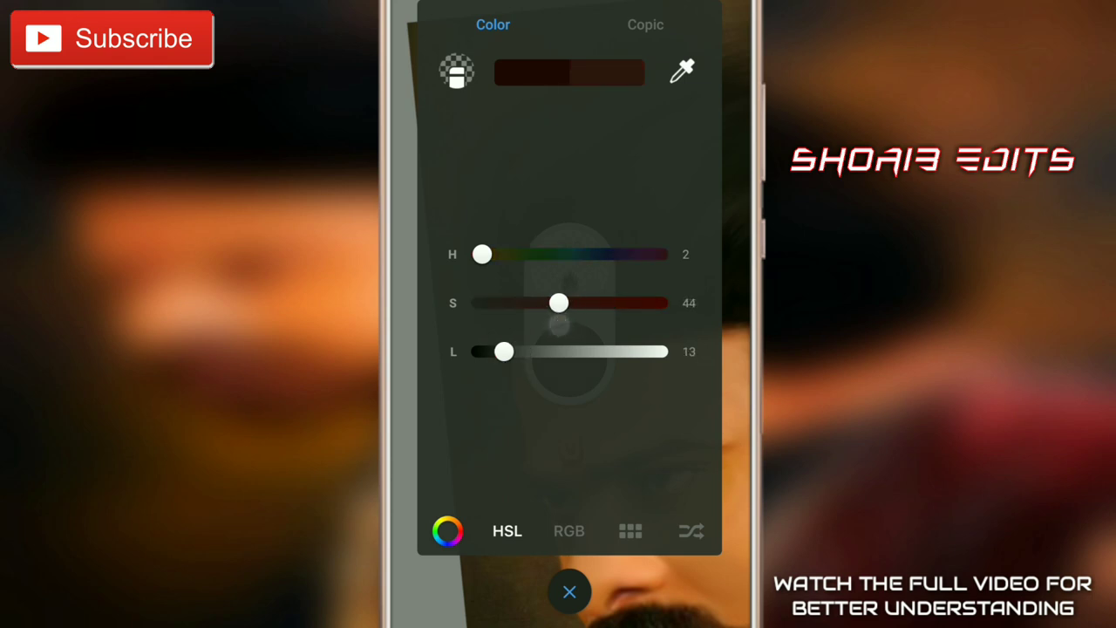
pyautogui.moveTo(428, 294); pyautogui.dragTo(628, 160)
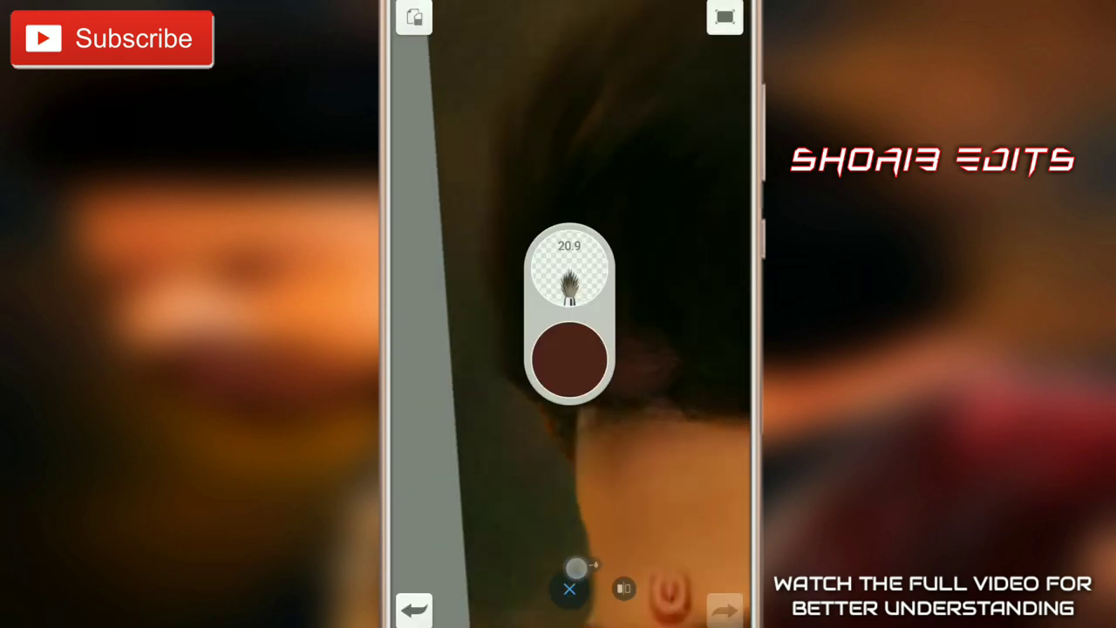
pyautogui.click(568, 359)
pyautogui.moveTo(517, 393); pyautogui.dragTo(552, 393)
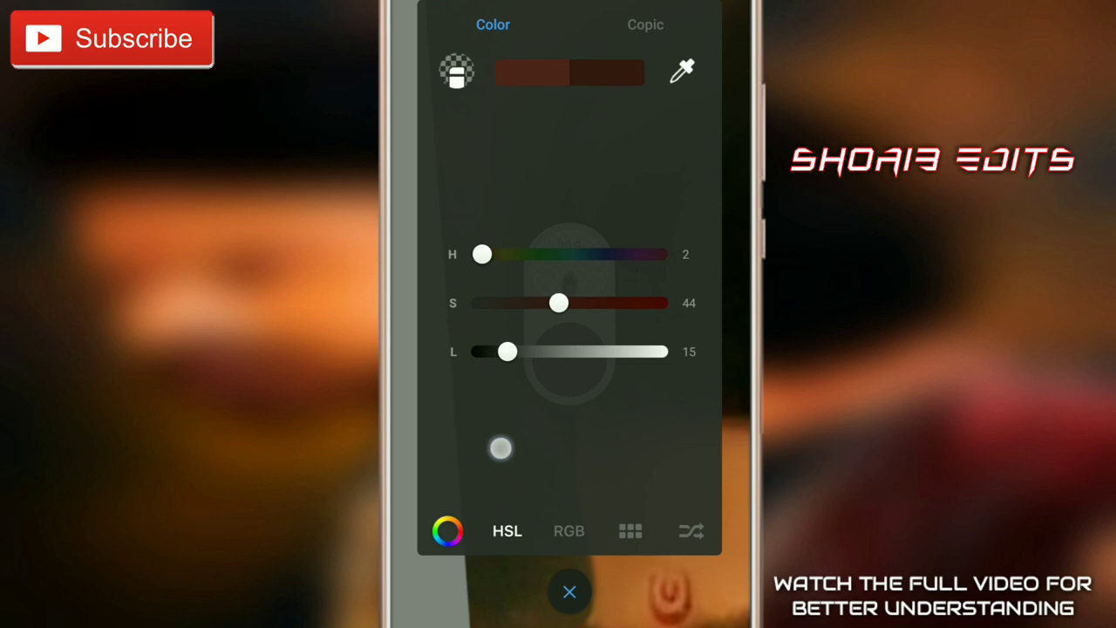
pyautogui.click(435, 351)
pyautogui.moveTo(516, 297)
pyautogui.mouseDown()
pyautogui.moveTo(589, 350)
pyautogui.moveTo(658, 447)
pyautogui.moveTo(660, 468)
pyautogui.mouseUp()
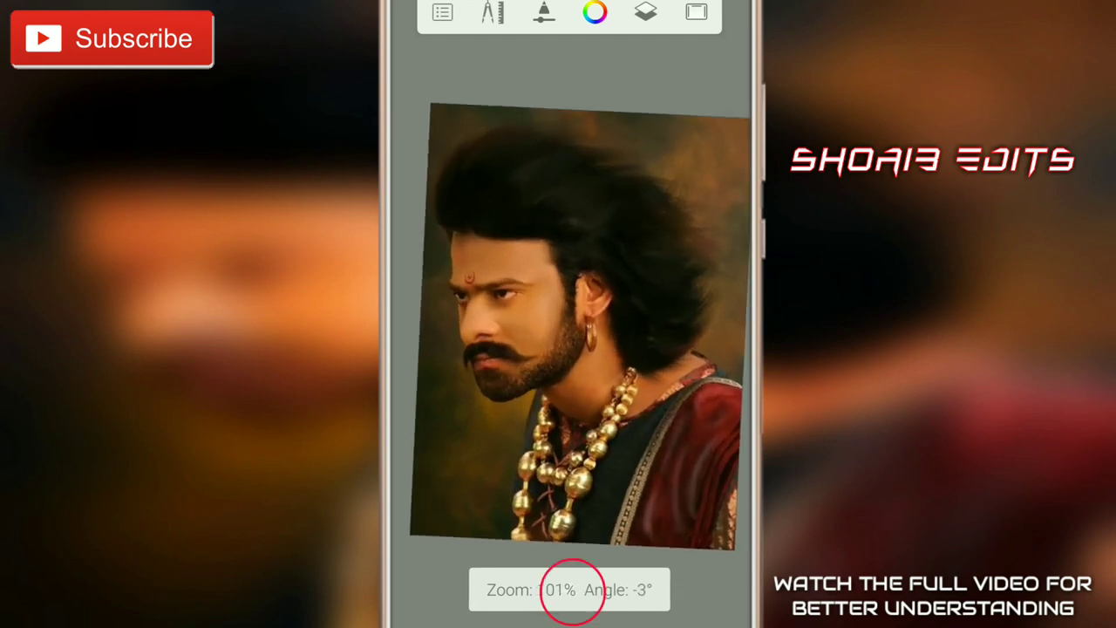
pyautogui.click(569, 589)
pyautogui.click(570, 357)
pyautogui.click(568, 590)
pyautogui.click(569, 589)
# Zoom in on the beard and sample its colour with the eyedropper.
pyautogui.moveTo(568, 256); pyautogui.dragTo(643, 398)
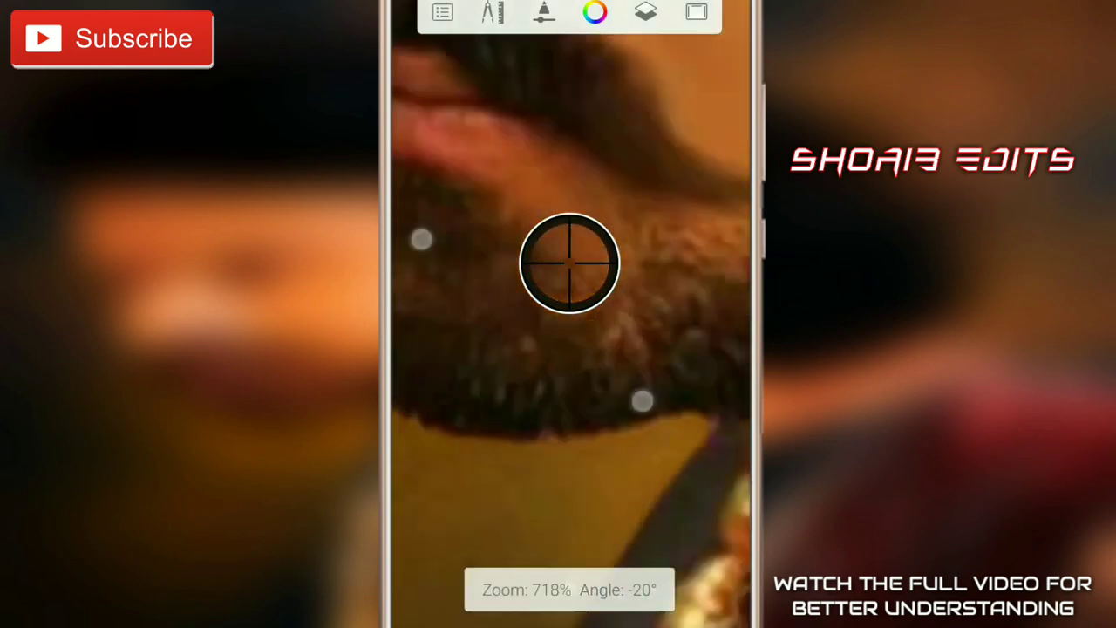
pyautogui.click(570, 589)
pyautogui.click(568, 494)
pyautogui.moveTo(568, 305)
pyautogui.mouseDown()
pyautogui.moveTo(677, 262)
pyautogui.moveTo(674, 287)
pyautogui.mouseUp()
# Choose the Anemone_2 shape brush and set its opacity to 25%.
pyautogui.click(569, 589)
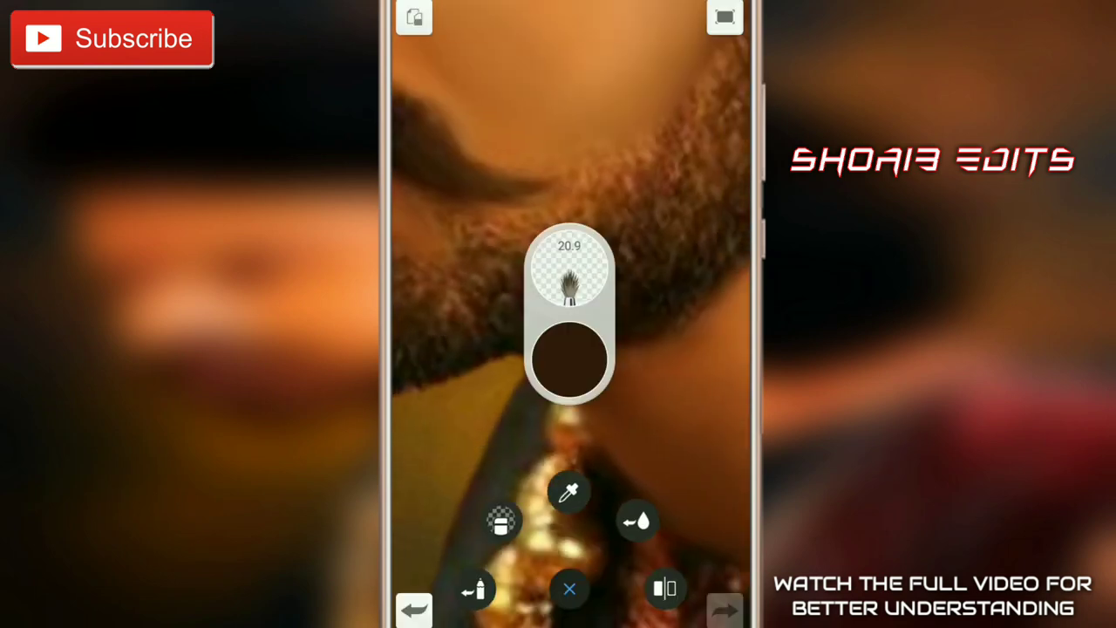
pyautogui.click(502, 521)
pyautogui.moveTo(669, 523); pyautogui.dragTo(680, 261)
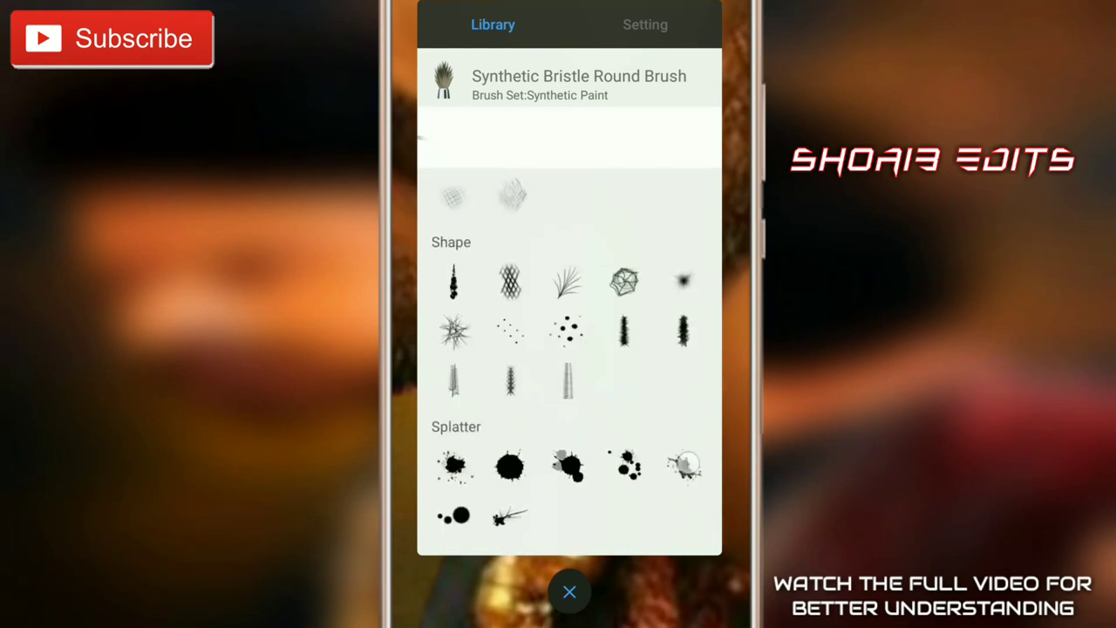
pyautogui.moveTo(684, 427); pyautogui.dragTo(686, 447)
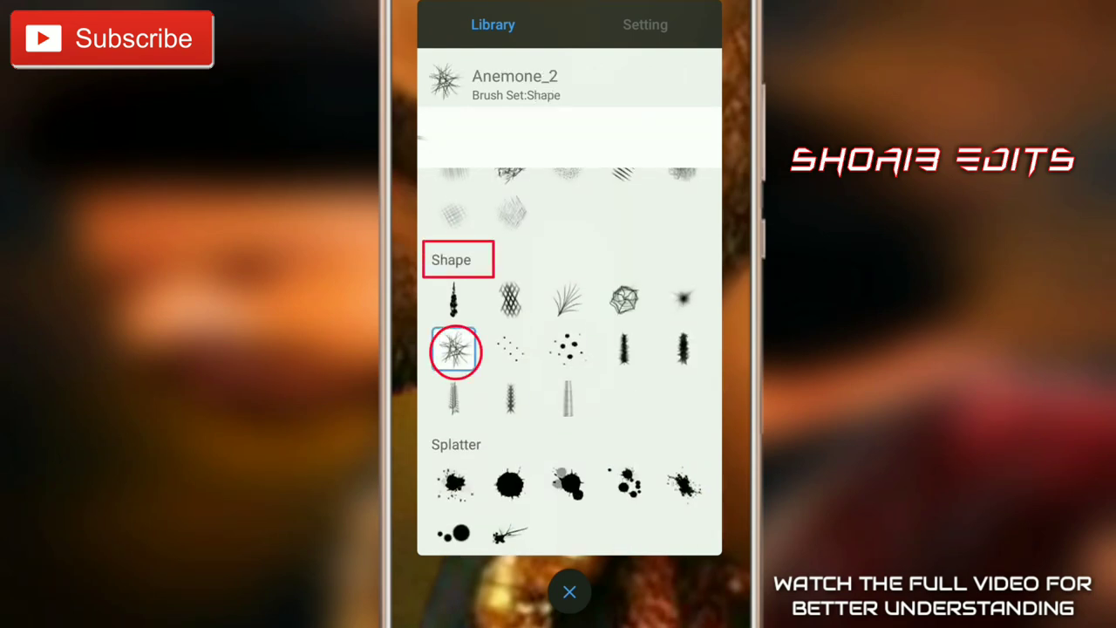
pyautogui.click(454, 349)
pyautogui.moveTo(527, 438); pyautogui.dragTo(560, 423)
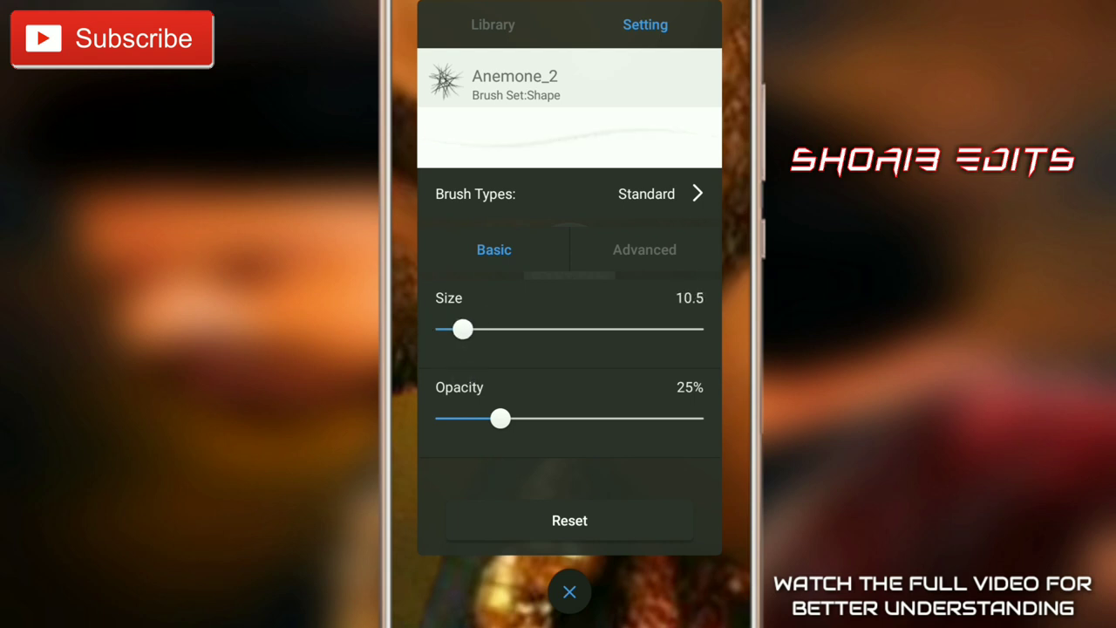
pyautogui.click(570, 592)
# Work the Anemone_2 texture across the beard and cheek.
pyautogui.scroll(5, 572, 324)
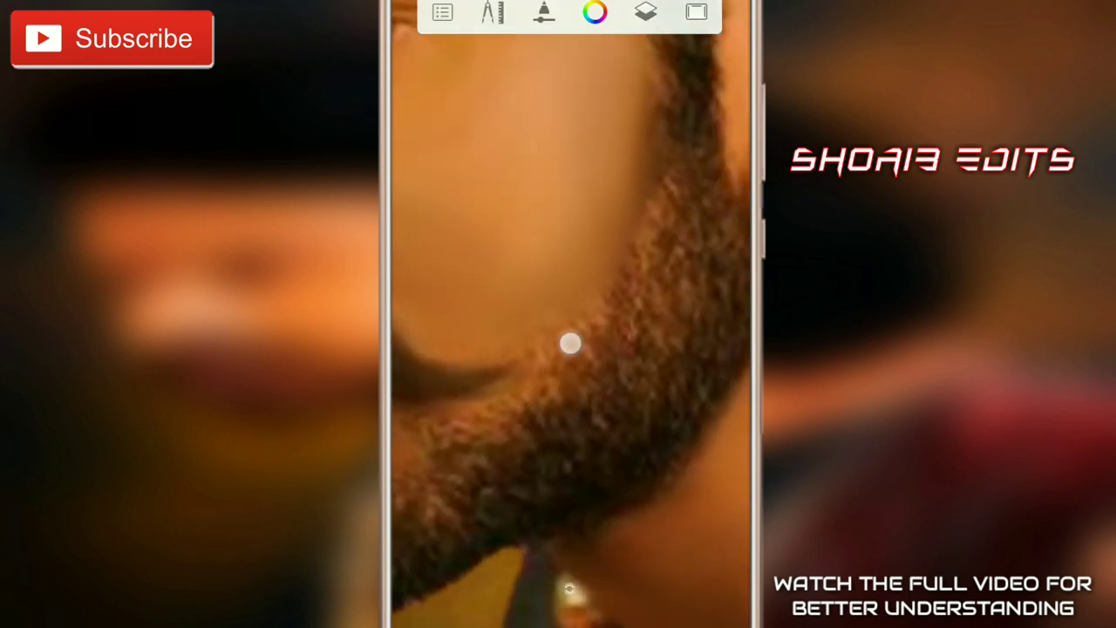
pyautogui.moveTo(686, 213); pyautogui.dragTo(652, 304)
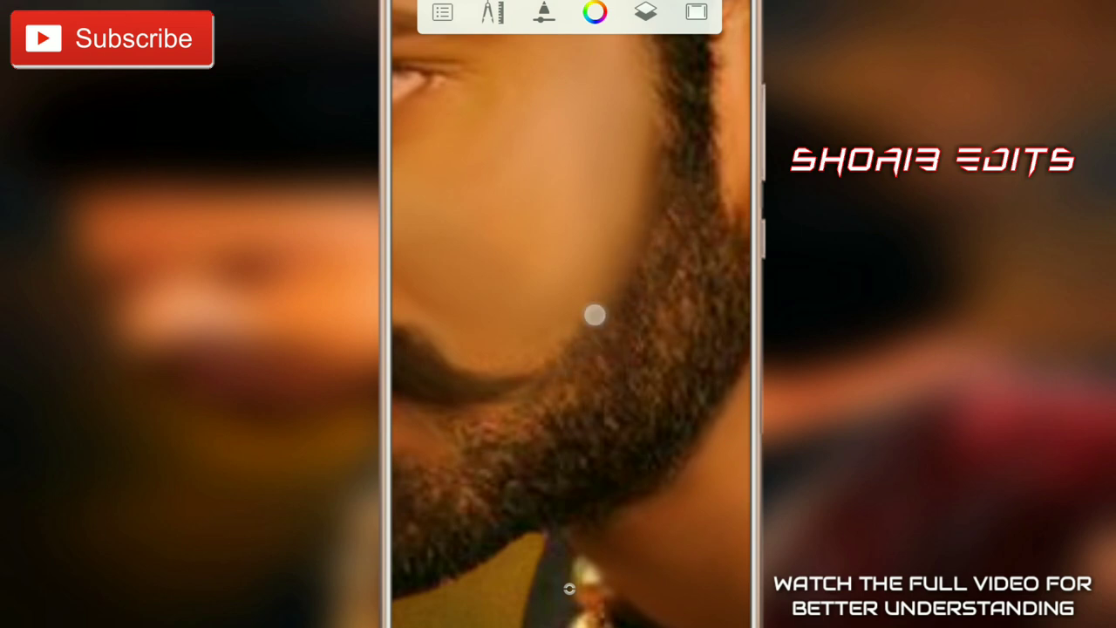
pyautogui.moveTo(543, 425); pyautogui.dragTo(710, 229)
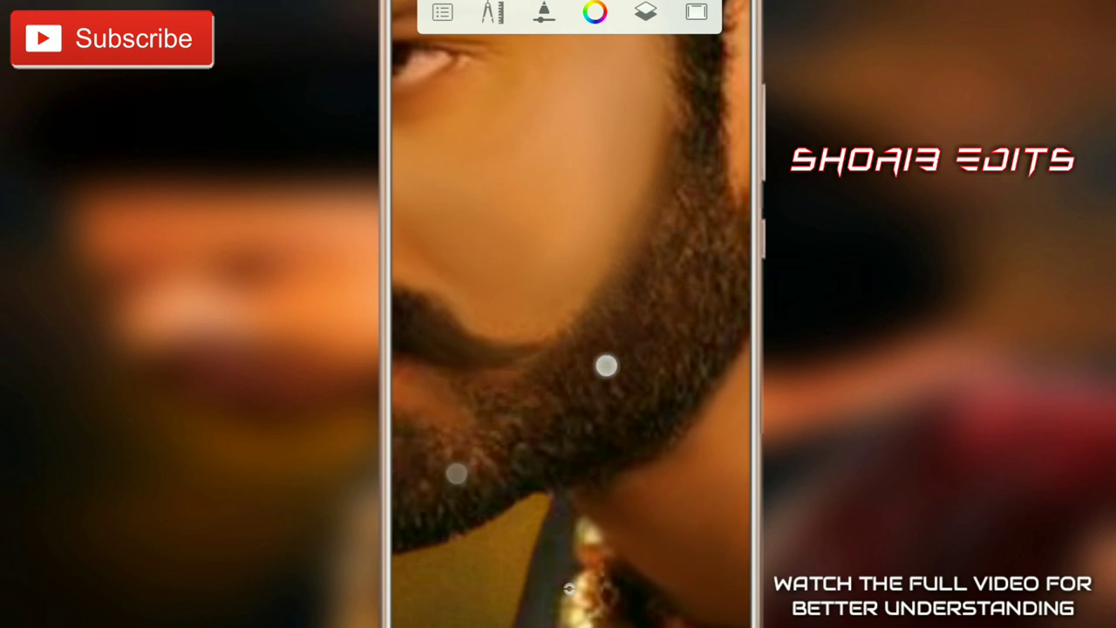
pyautogui.scroll(-5, 575, 348)
pyautogui.scroll(5, 578, 412)
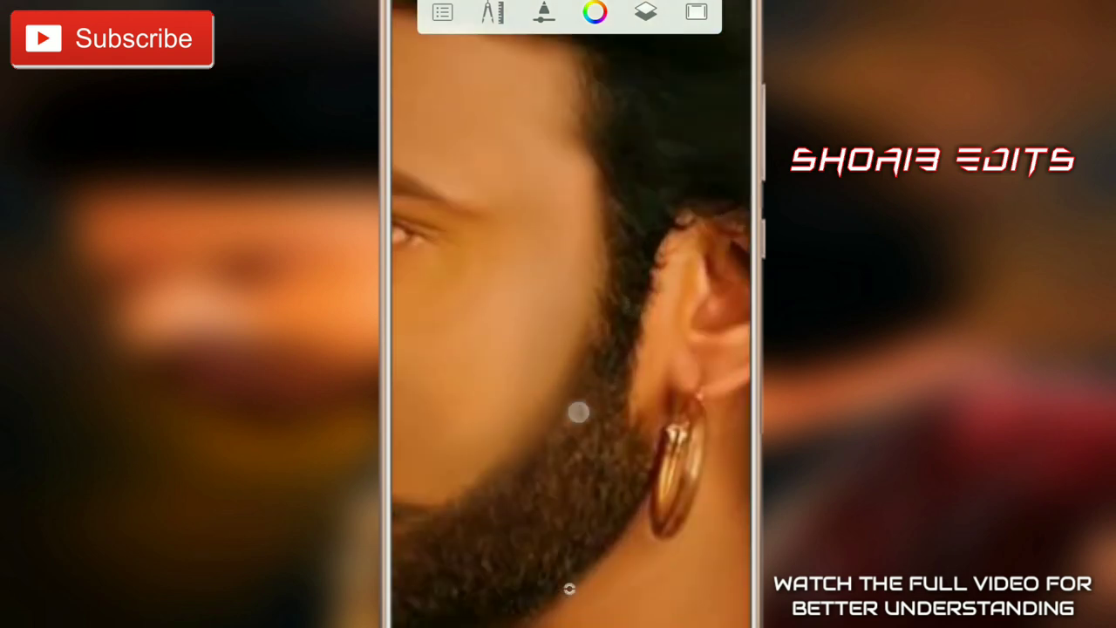
pyautogui.scroll(-2, 572, 389)
# Bring up the brush settings and browse the full brush list.
pyautogui.click(572, 324)
pyautogui.click(573, 252)
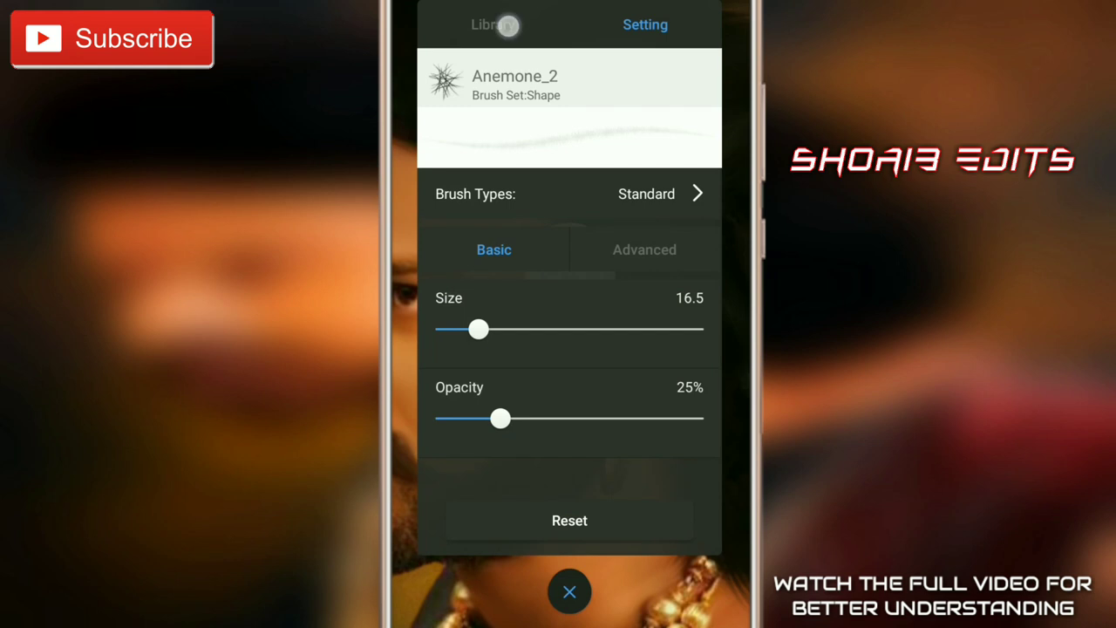
pyautogui.click(493, 24)
pyautogui.scroll(10, 569, 348)
# Choose a Synthetic Paint brush and bring the hair edge and earring into view.
pyautogui.scroll(3, 569, 349)
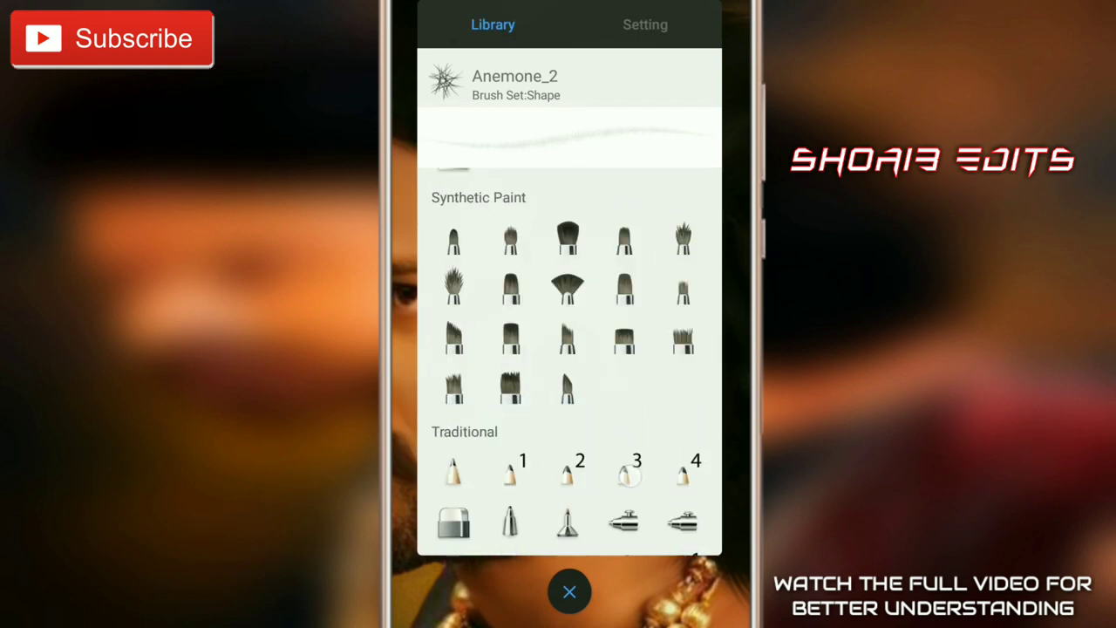
pyautogui.click(454, 287)
pyautogui.scroll(5, 574, 348)
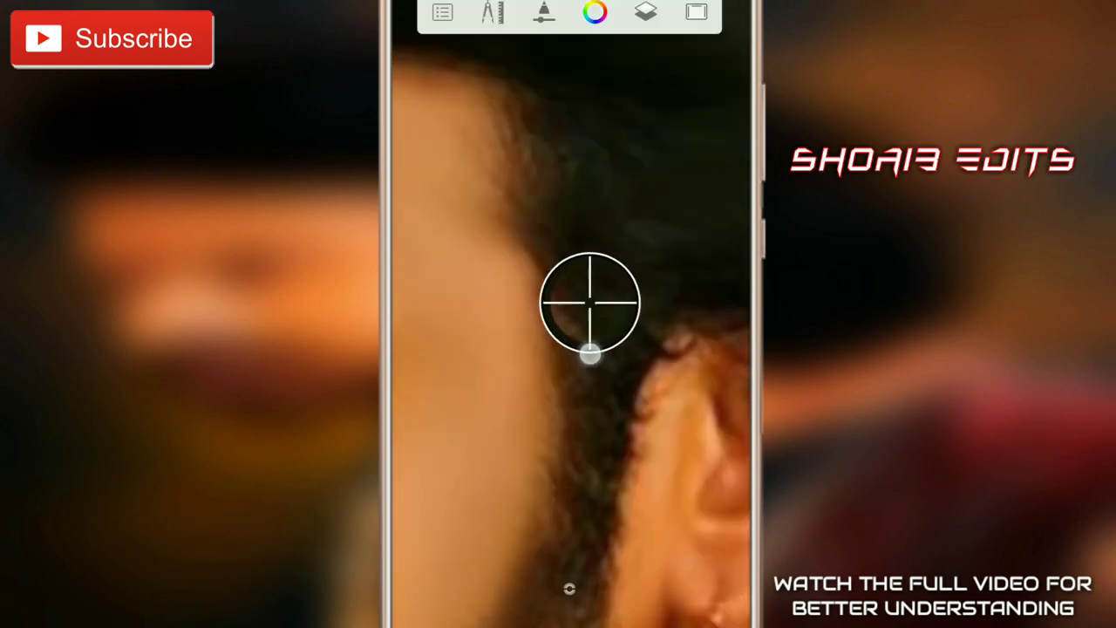
pyautogui.moveTo(481, 321); pyautogui.dragTo(557, 313)
pyautogui.moveTo(651, 291)
pyautogui.mouseDown()
pyautogui.moveTo(568, 588)
pyautogui.moveTo(523, 366)
pyautogui.moveTo(474, 398)
pyautogui.moveTo(423, 348)
pyautogui.mouseUp()
pyautogui.click(414, 601)
pyautogui.click(414, 602)
# Shrink the brush size to 4.0.
pyautogui.moveTo(569, 348); pyautogui.dragTo(398, 378)
pyautogui.click(569, 271)
pyautogui.click(645, 25)
pyautogui.click(461, 294)
pyautogui.click(508, 572)
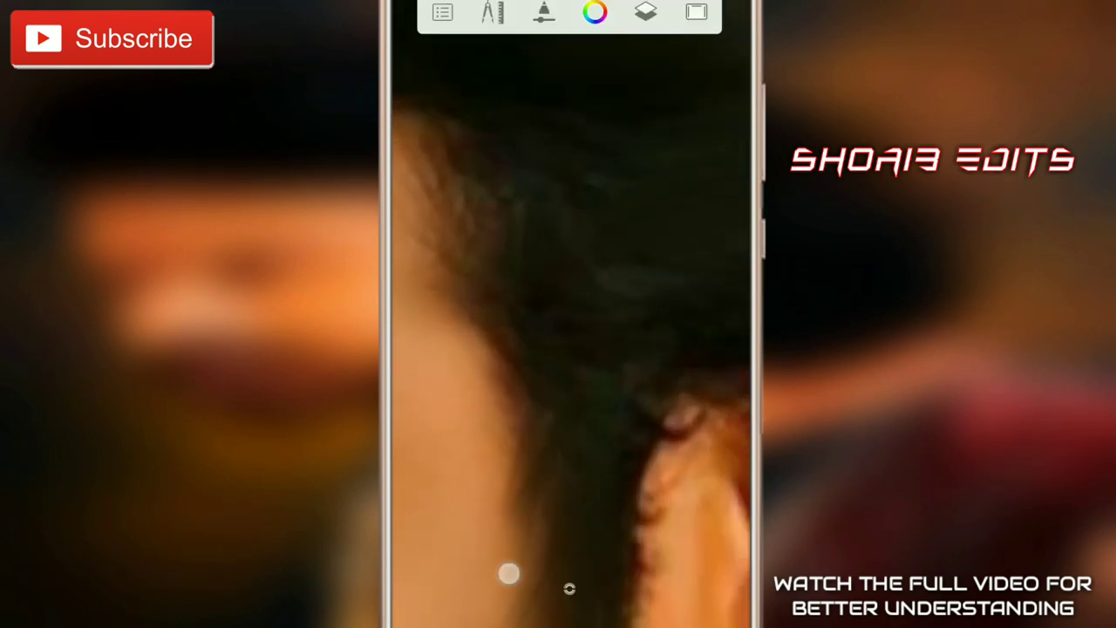
# Refine the hair edge above the ear, then zoom out to the whole portrait.
pyautogui.moveTo(443, 317); pyautogui.dragTo(465, 401)
pyautogui.moveTo(618, 464); pyautogui.dragTo(533, 491)
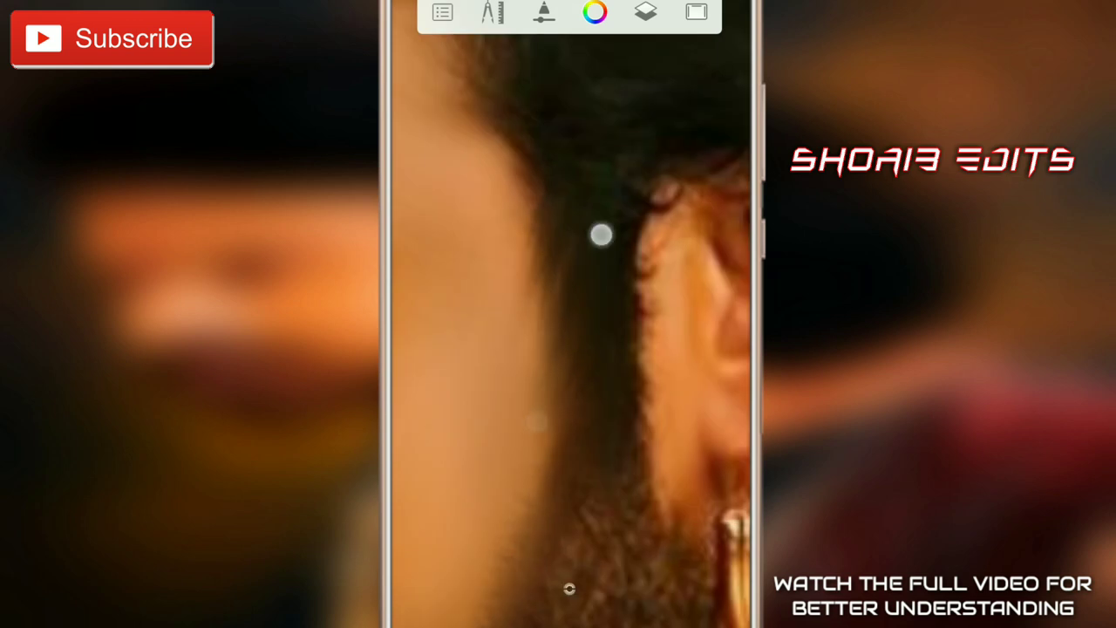
pyautogui.moveTo(601, 234); pyautogui.dragTo(641, 399)
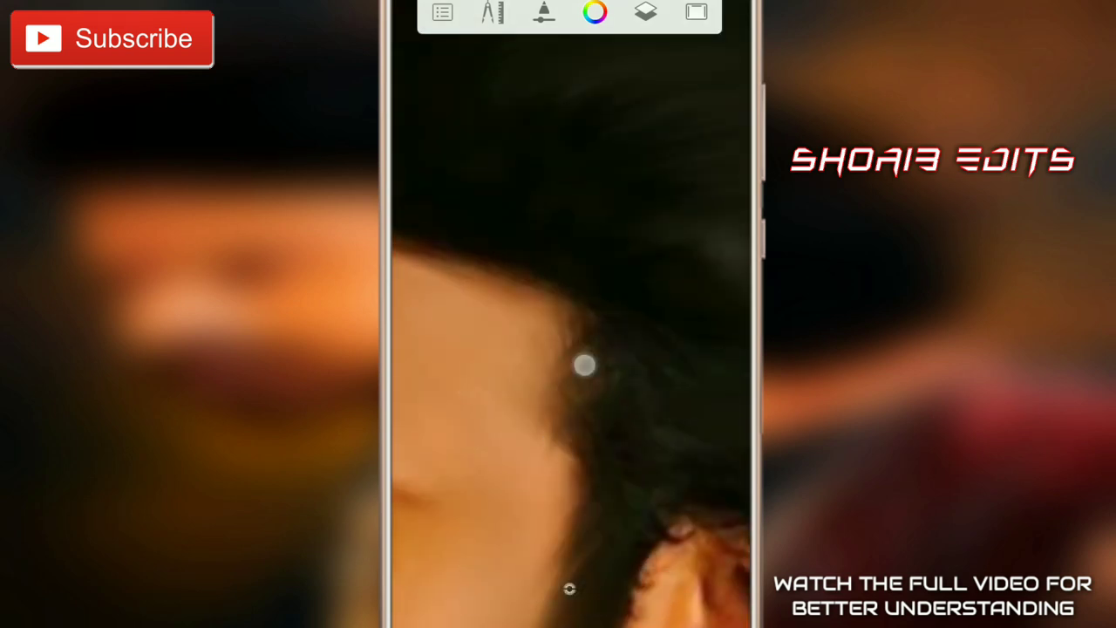
pyautogui.moveTo(645, 455); pyautogui.dragTo(589, 290)
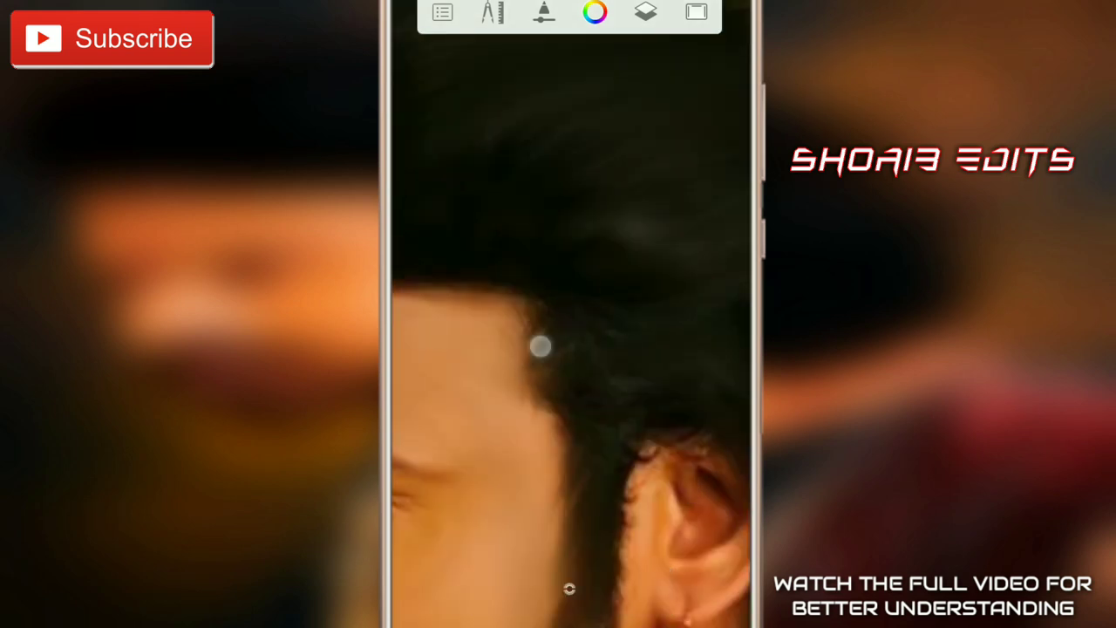
pyautogui.moveTo(556, 382); pyautogui.dragTo(555, 429)
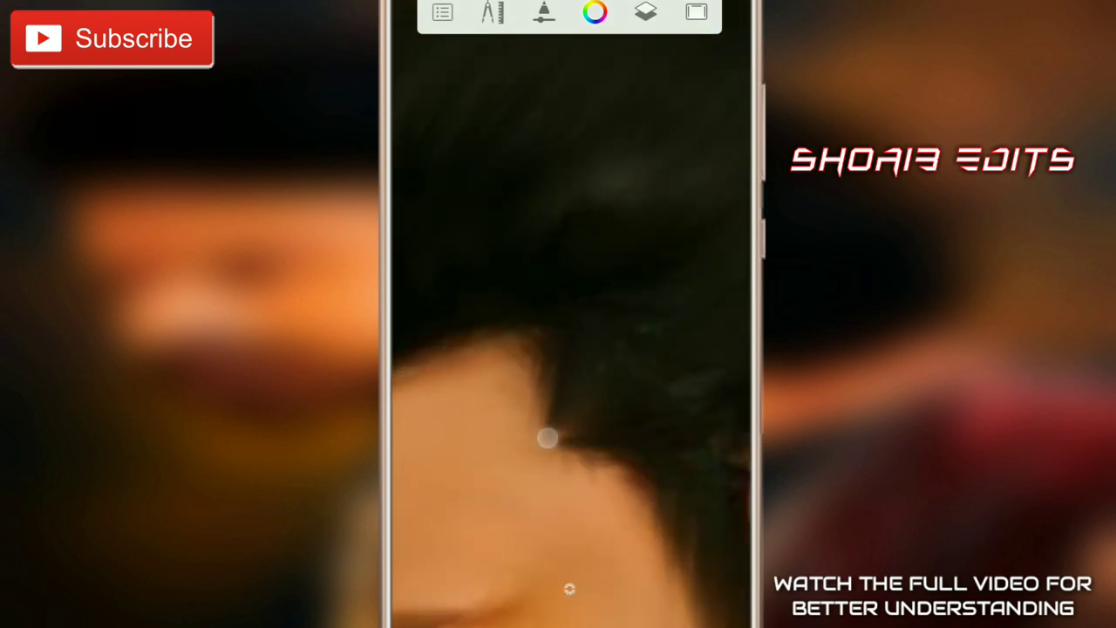
pyautogui.moveTo(702, 313)
pyautogui.mouseDown()
pyautogui.moveTo(650, 361)
pyautogui.moveTo(627, 300)
pyautogui.moveTo(635, 423)
pyautogui.mouseUp()
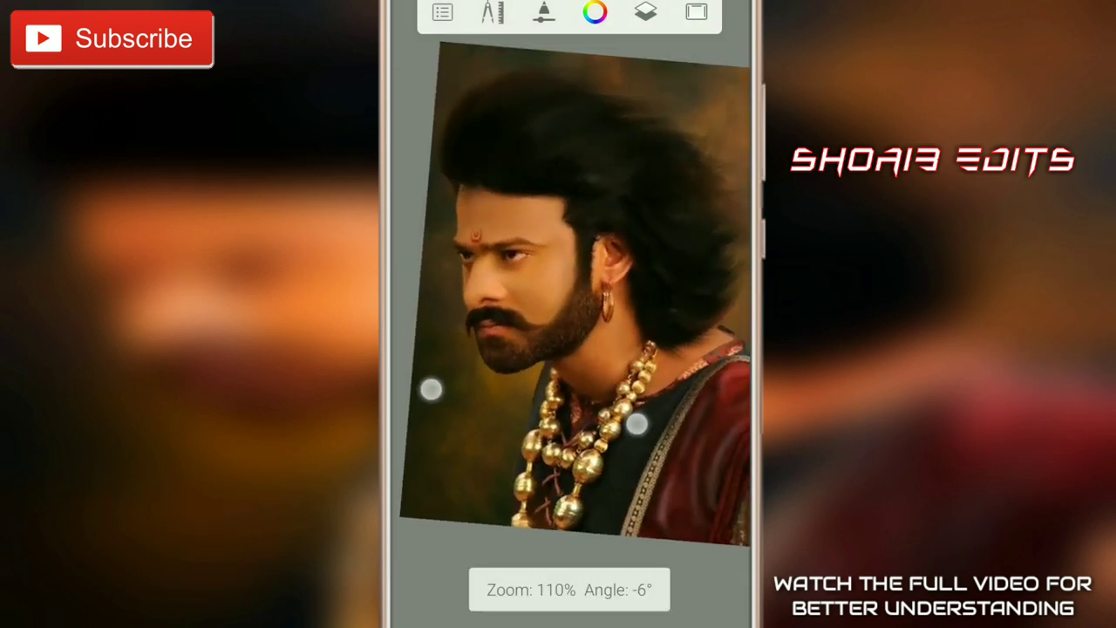
# Turn the canvas upright and check the layer stack.
pyautogui.moveTo(678, 366); pyautogui.dragTo(668, 366)
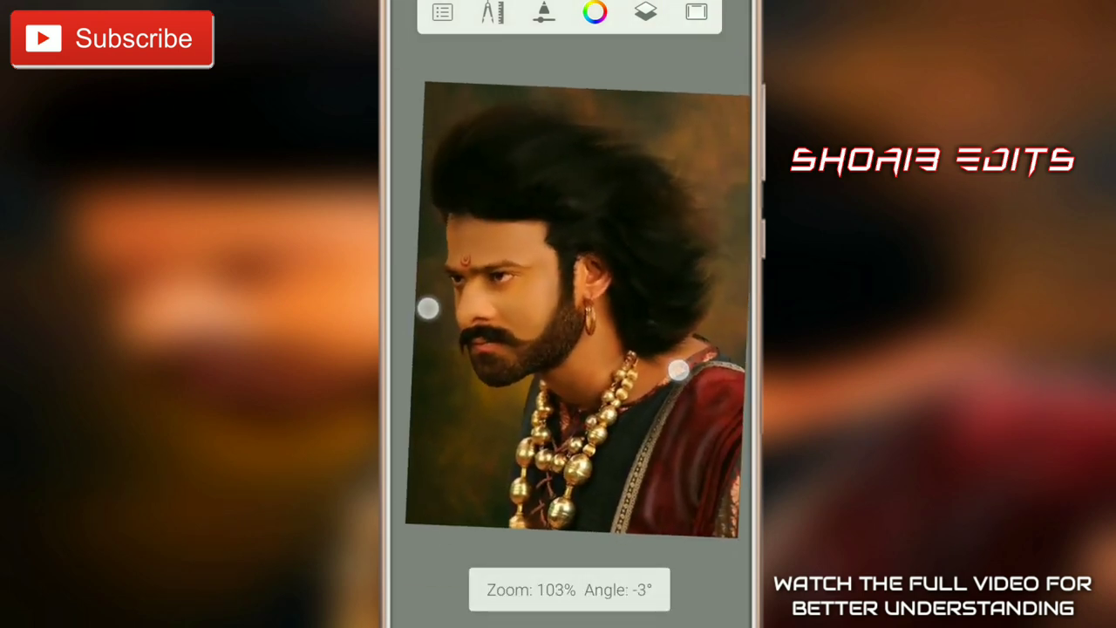
pyautogui.click(645, 11)
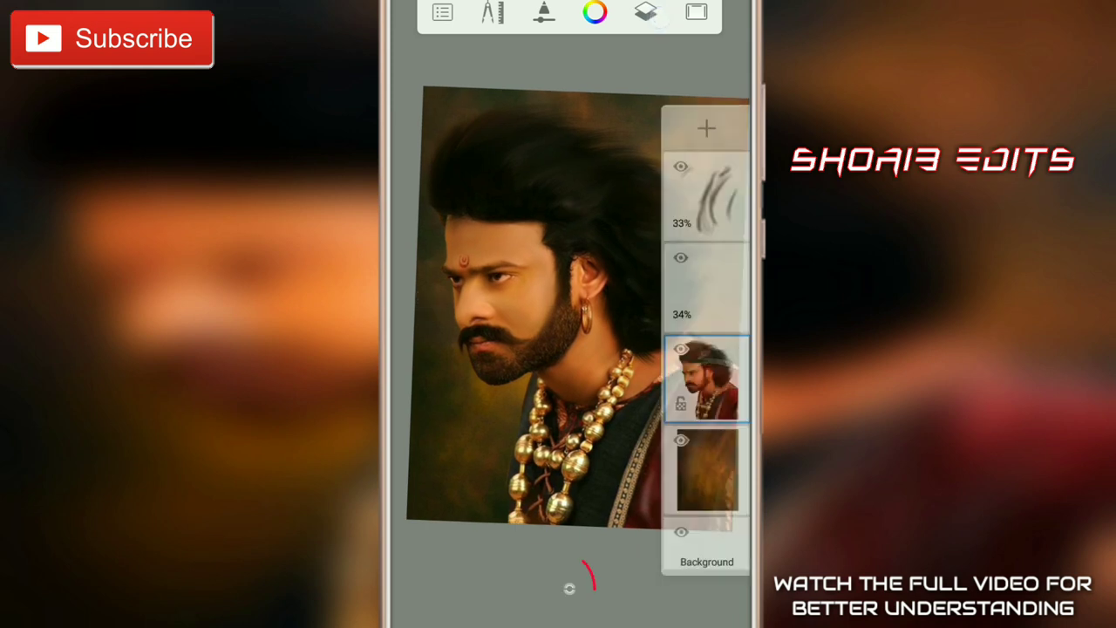
pyautogui.click(569, 588)
# Pick a smudge brush for blending and enlarge it to size 17.0.
pyautogui.click(570, 364)
pyautogui.click(492, 25)
pyautogui.moveTo(686, 488); pyautogui.dragTo(686, 214)
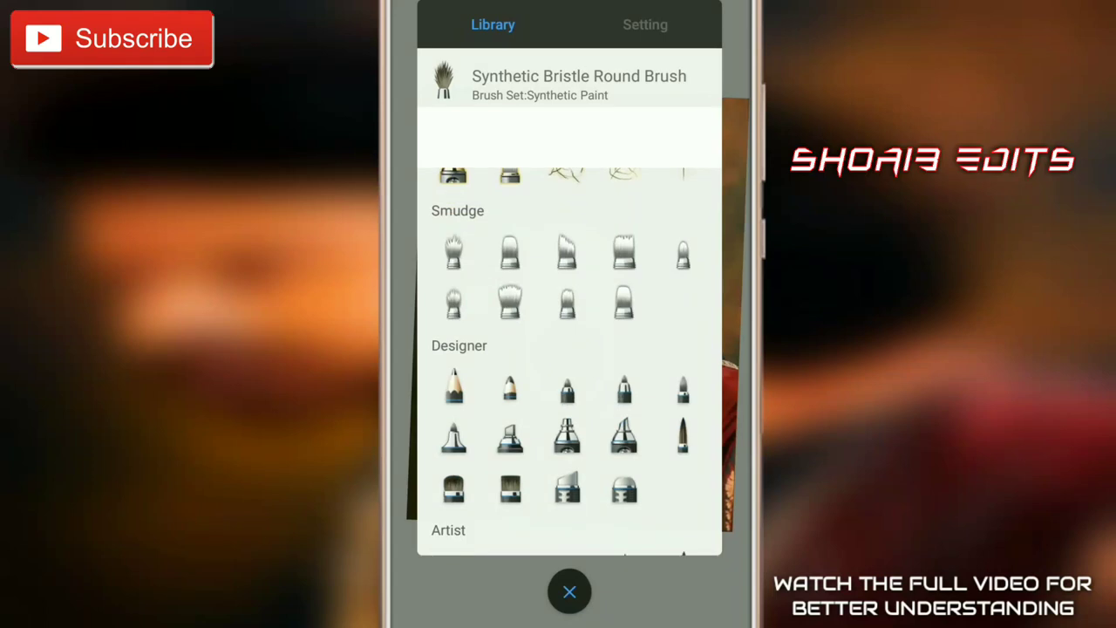
pyautogui.click(510, 252)
pyautogui.click(569, 591)
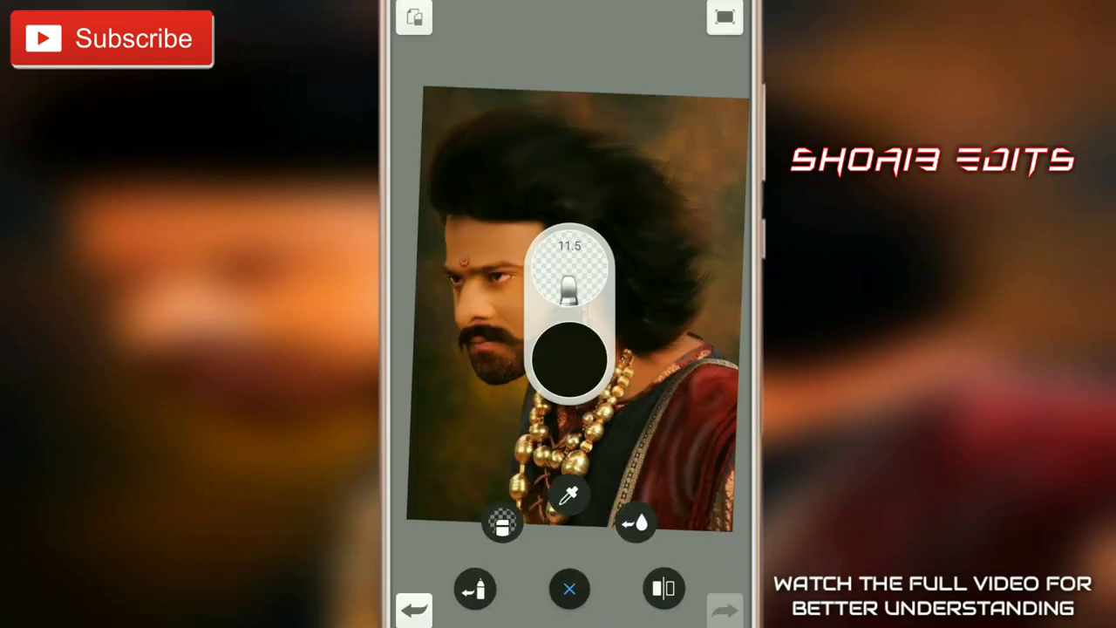
pyautogui.scroll(5, 569, 314)
pyautogui.moveTo(569, 262)
pyautogui.mouseDown()
pyautogui.moveTo(690, 266)
pyautogui.moveTo(685, 227)
pyautogui.mouseUp()
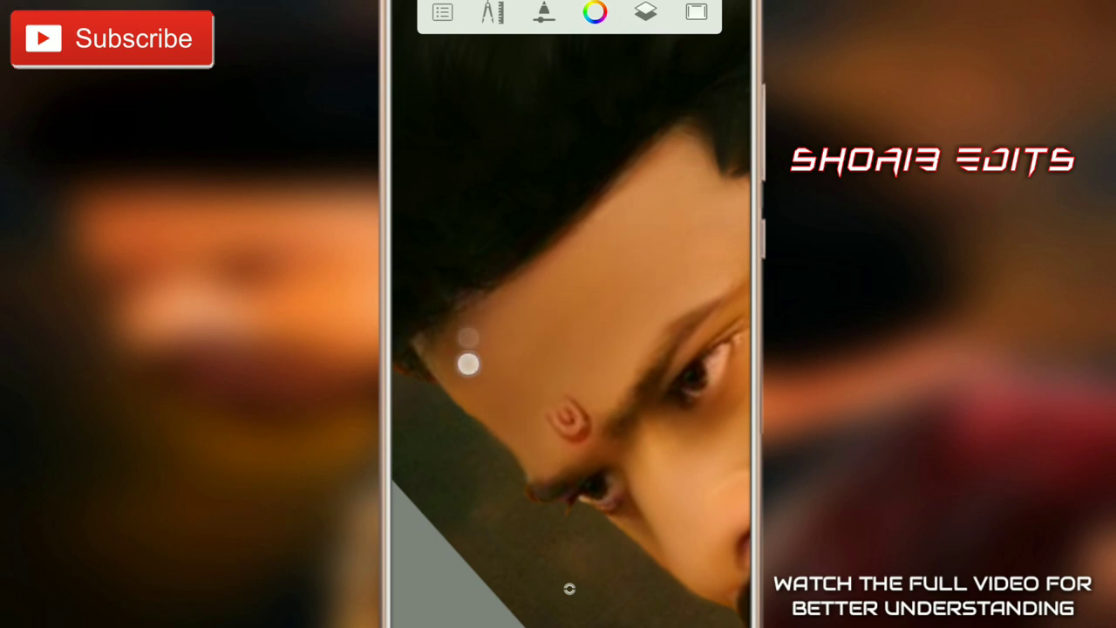
# Zoom in on the upright face and select Smudge Soft Round Brush 2.
pyautogui.moveTo(594, 273)
pyautogui.mouseDown()
pyautogui.moveTo(689, 337)
pyautogui.moveTo(581, 374)
pyautogui.mouseUp()
pyautogui.moveTo(482, 424); pyautogui.dragTo(634, 450)
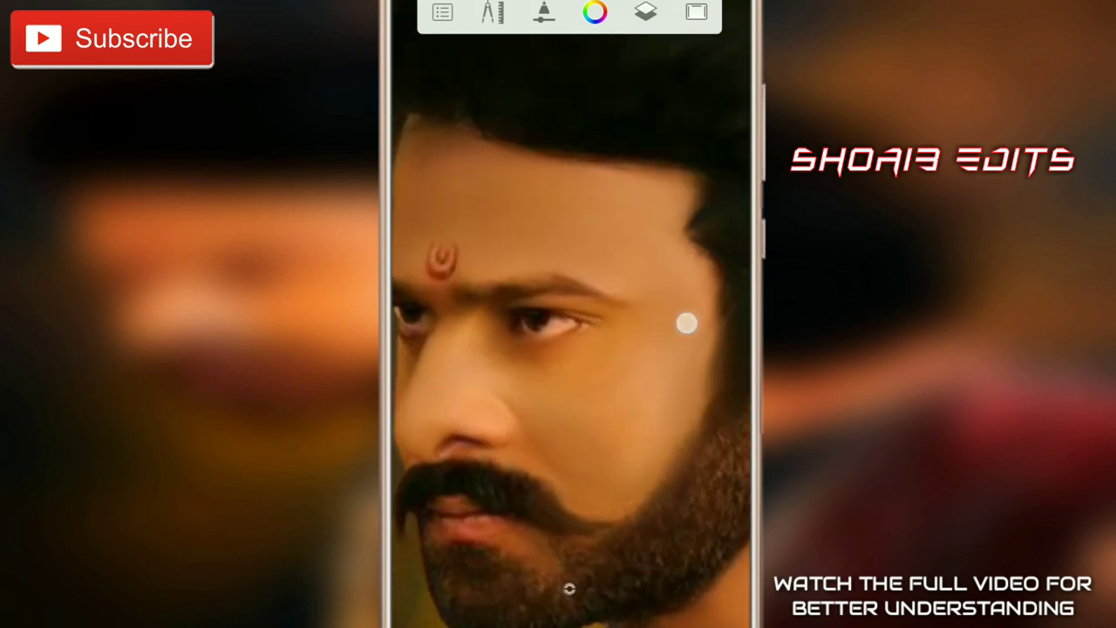
pyautogui.moveTo(687, 324); pyautogui.dragTo(529, 324)
pyautogui.click(492, 11)
pyautogui.scroll(3, 664, 446)
pyautogui.doubleClick(454, 498)
pyautogui.click(492, 24)
pyautogui.click(454, 276)
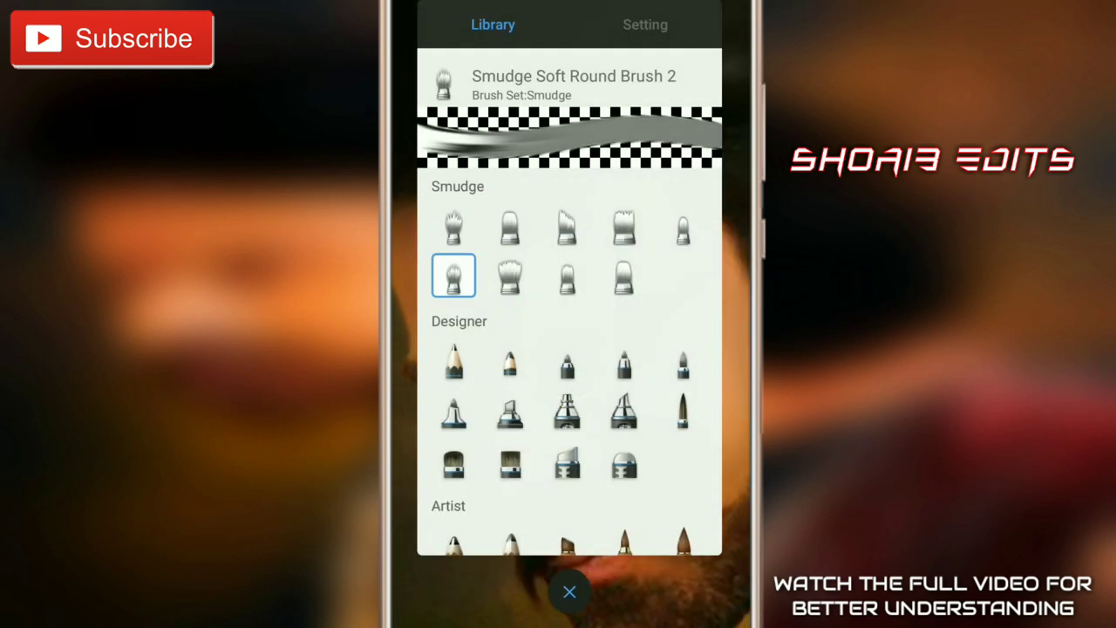
# Adjust the Smudge Web Brush size down to about 1.6.
pyautogui.doubleClick(453, 226)
pyautogui.moveTo(451, 329); pyautogui.dragTo(460, 328)
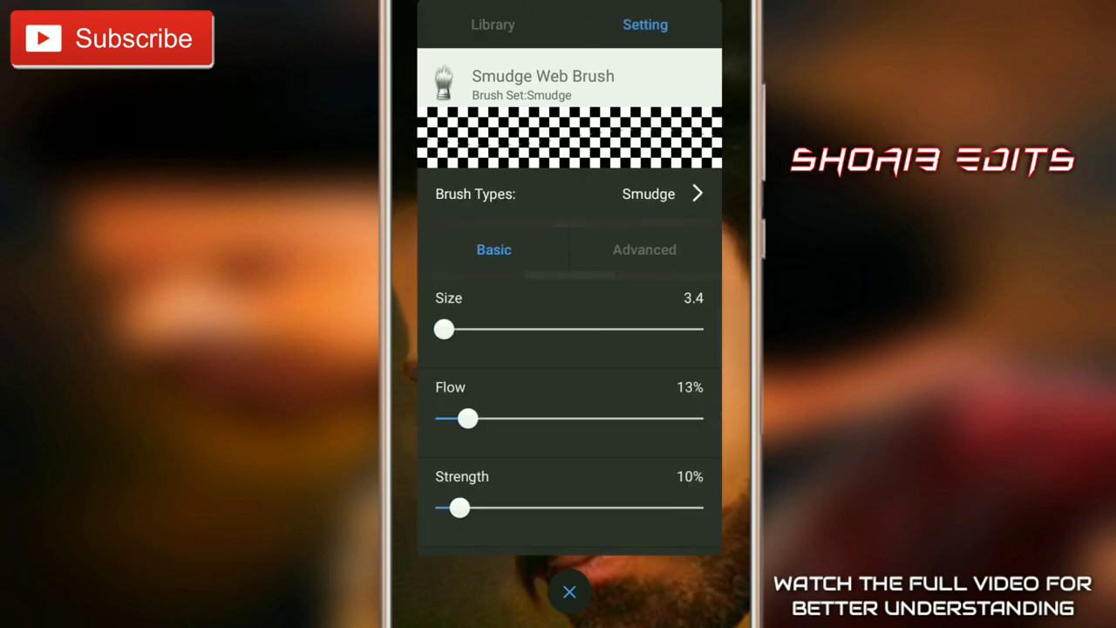
pyautogui.moveTo(702, 328); pyautogui.dragTo(433, 329)
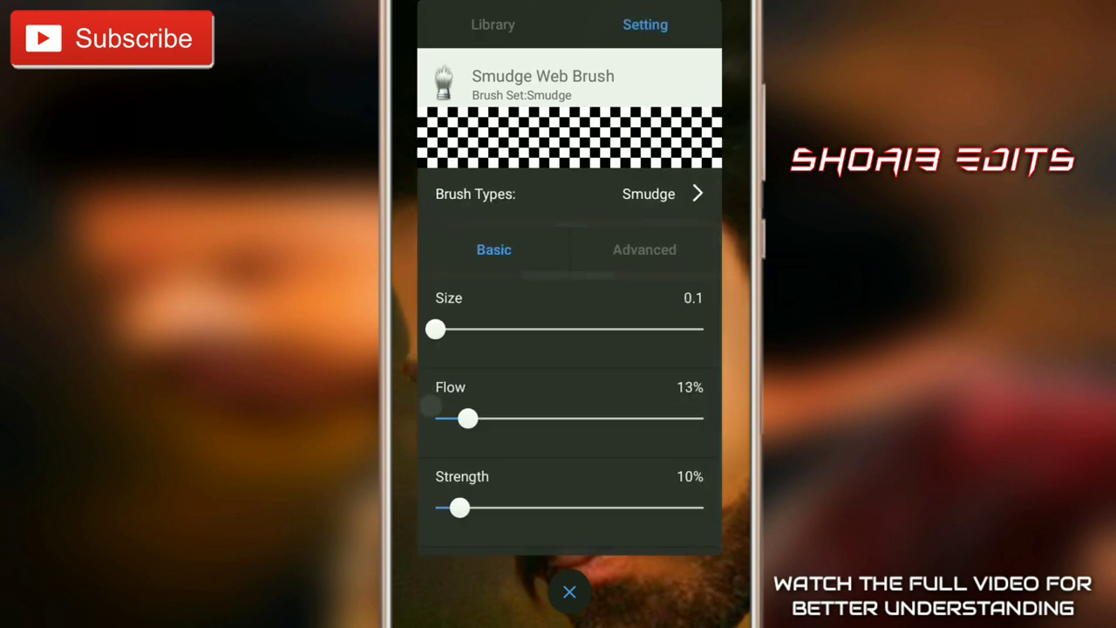
pyautogui.scroll(3, 584, 310)
pyautogui.moveTo(692, 252); pyautogui.dragTo(712, 254)
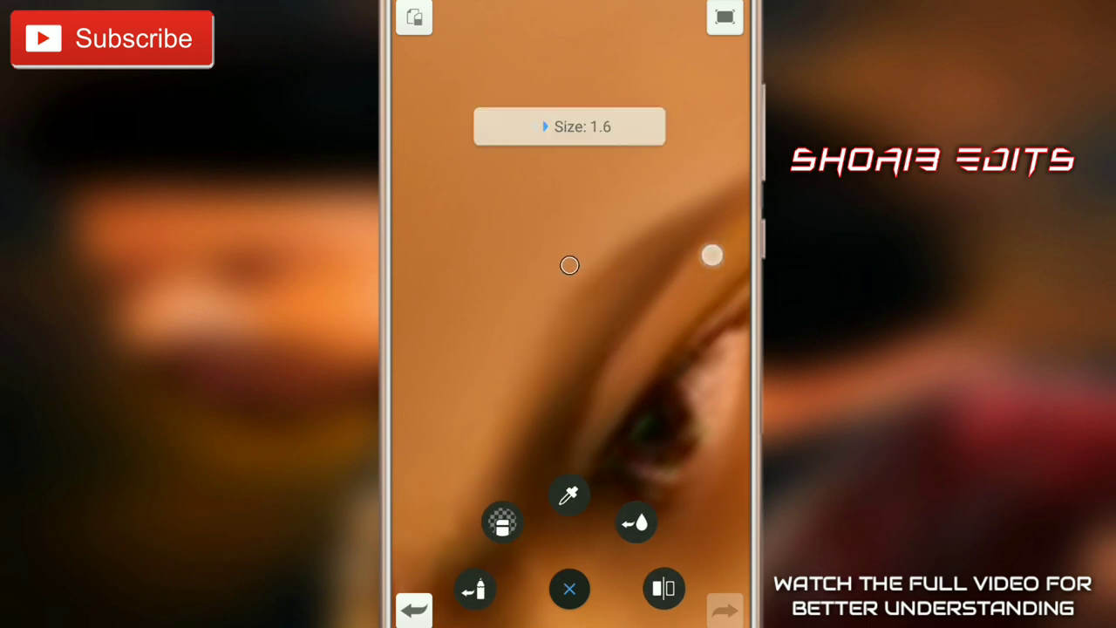
# Check the colour settings, then choose Smudge Soft Round Brush 2 from the library.
pyautogui.click(595, 12)
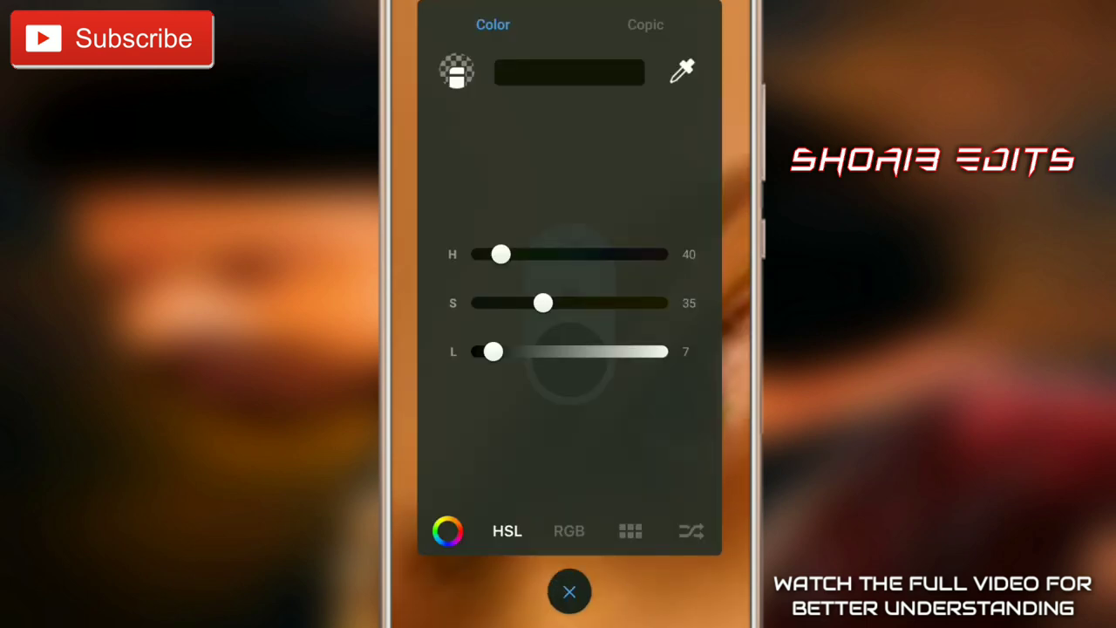
pyautogui.click(570, 591)
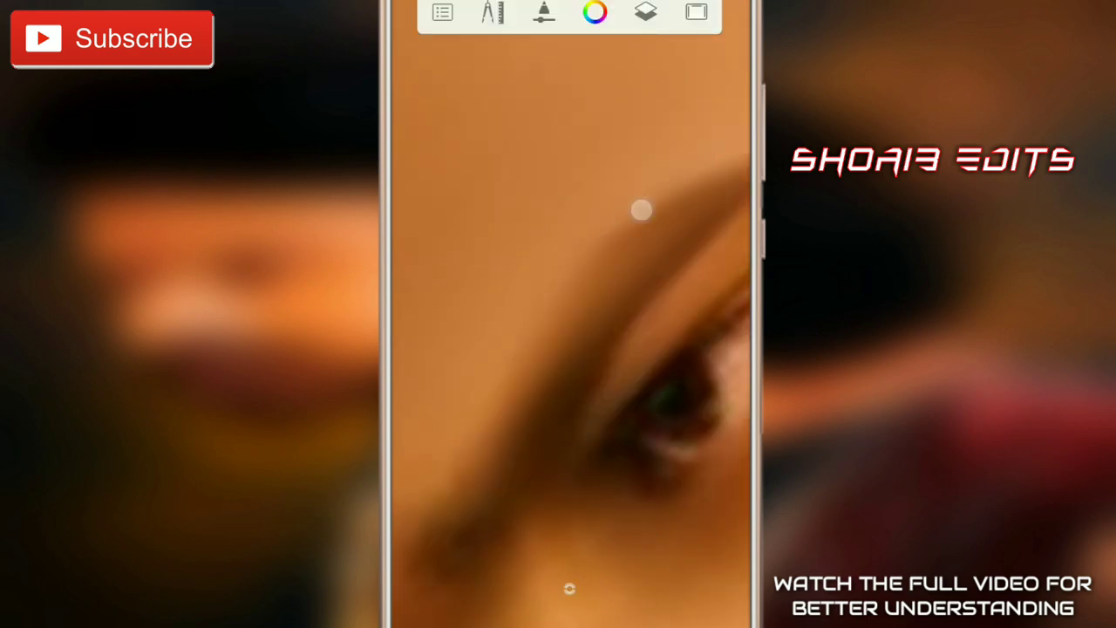
pyautogui.scroll(3, 556, 240)
pyautogui.scroll(-5, 556, 239)
pyautogui.click(493, 12)
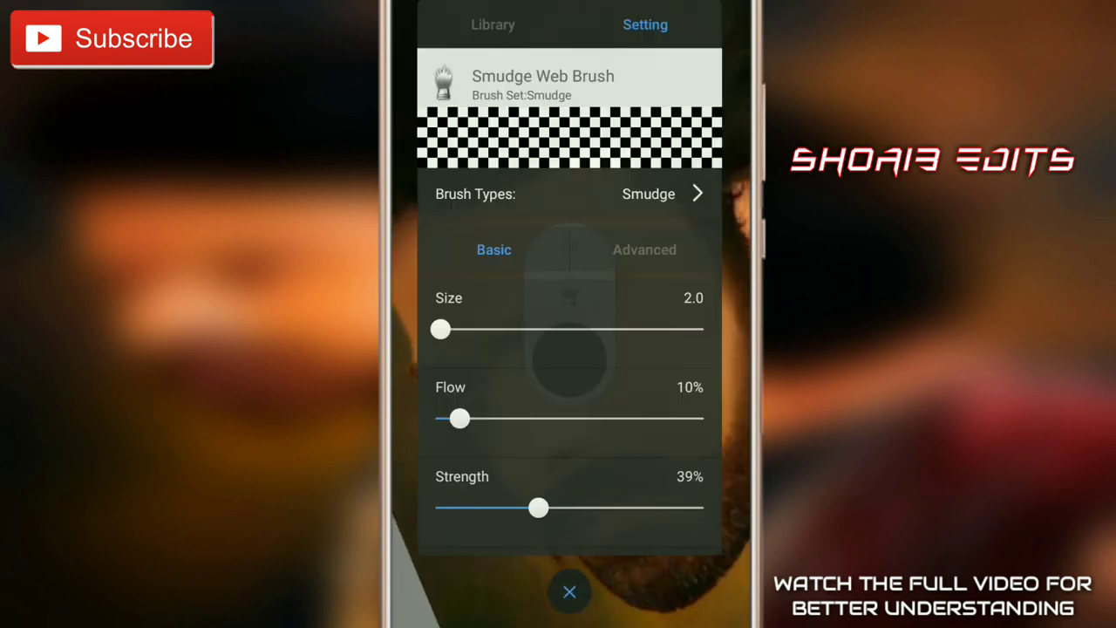
pyautogui.scroll(3, 696, 431)
pyautogui.scroll(3, 672, 261)
pyautogui.scroll(-5, 672, 261)
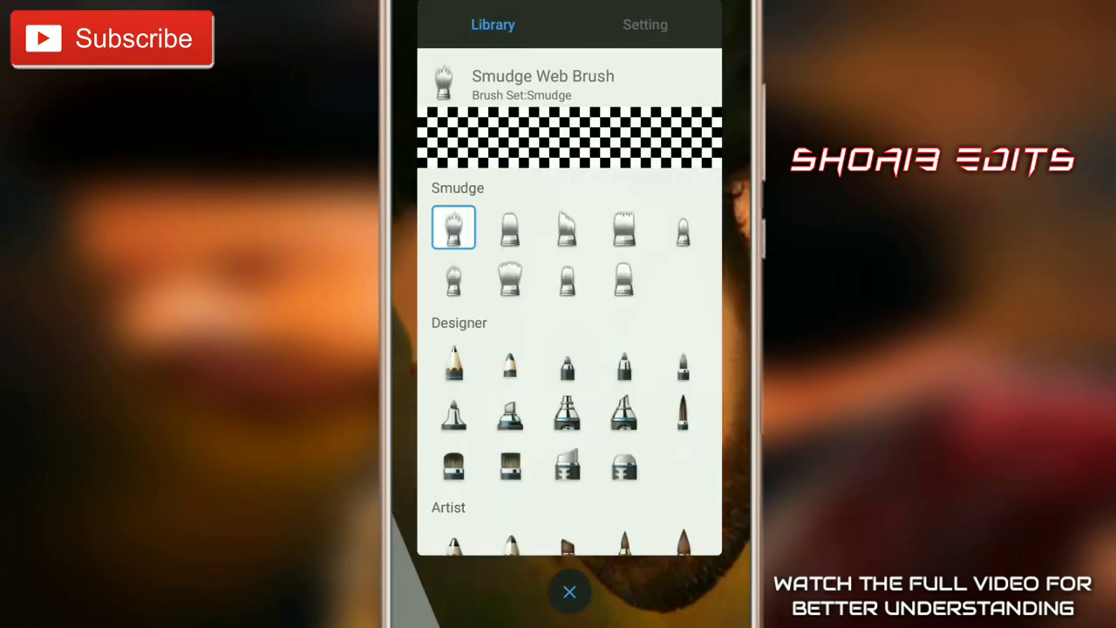
pyautogui.click(453, 323)
# Set Smudge Soft Round Brush 2 to size 6.7 and 37% flow.
pyautogui.click(645, 25)
pyautogui.moveTo(512, 329); pyautogui.dragTo(452, 329)
pyautogui.moveTo(559, 420); pyautogui.dragTo(519, 442)
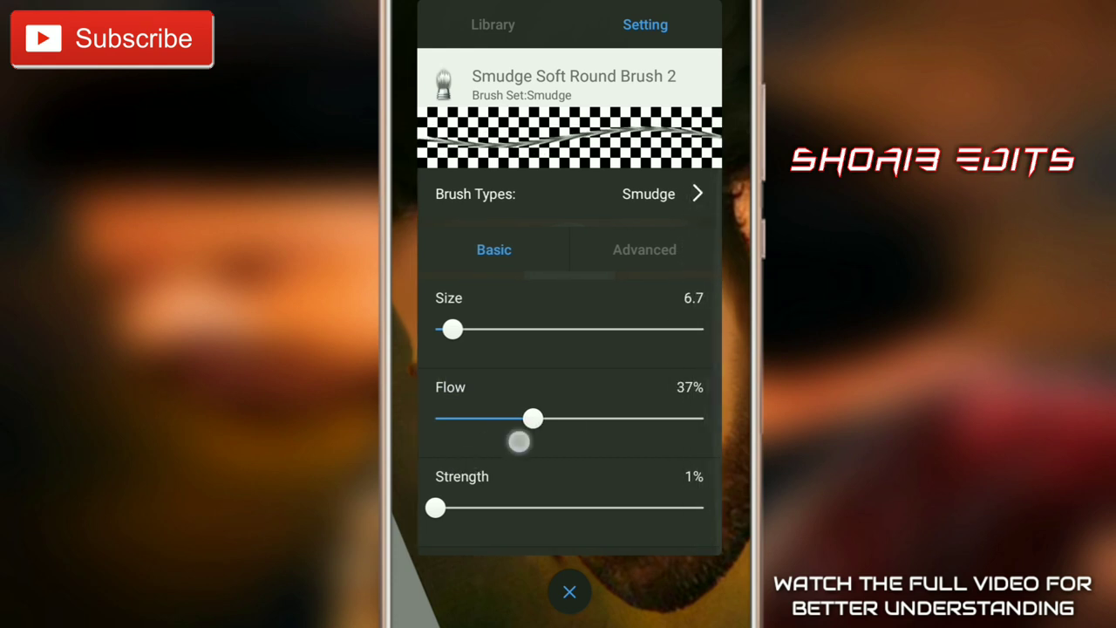
pyautogui.click(569, 591)
# Blend the face skin smoothly around the eyes and cheek.
pyautogui.scroll(5, 575, 348)
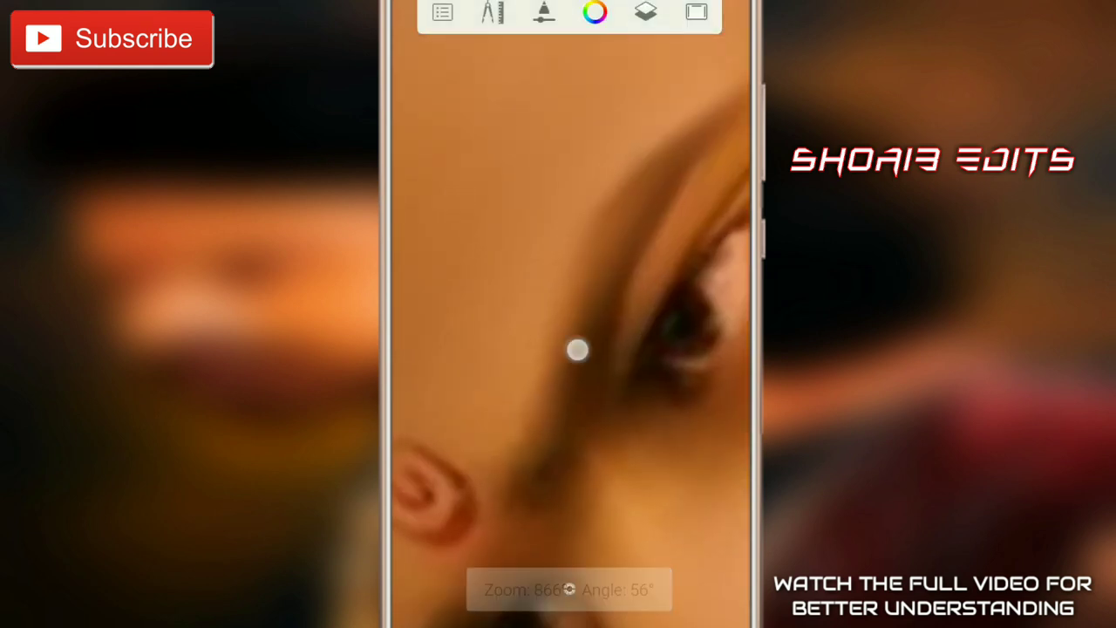
pyautogui.scroll(3, 583, 373)
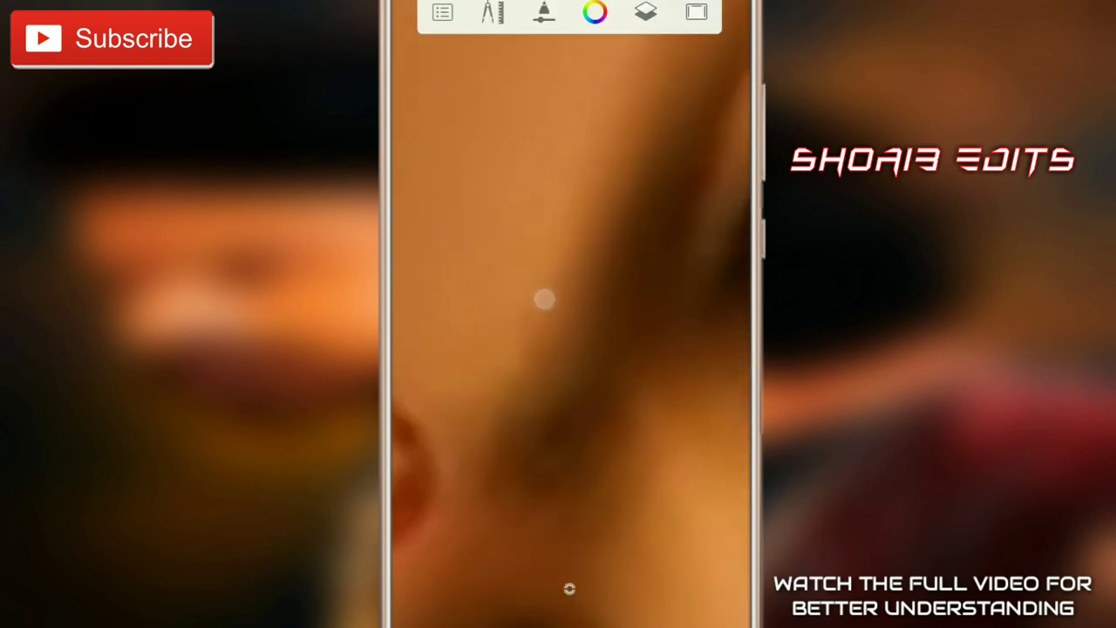
pyautogui.scroll(5, 540, 353)
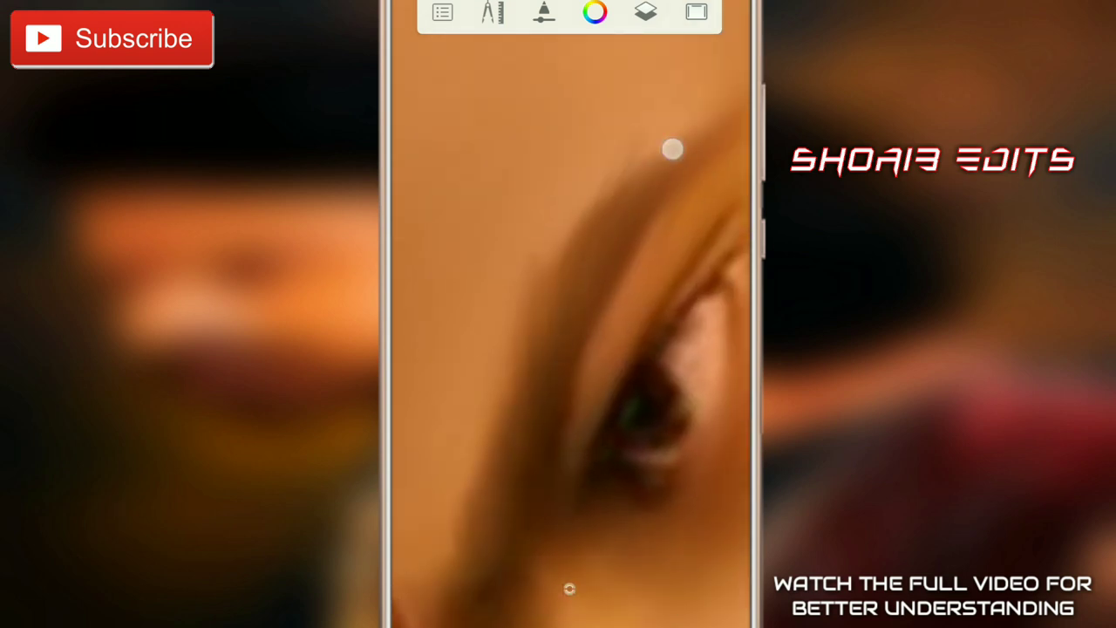
pyautogui.scroll(2, 569, 313)
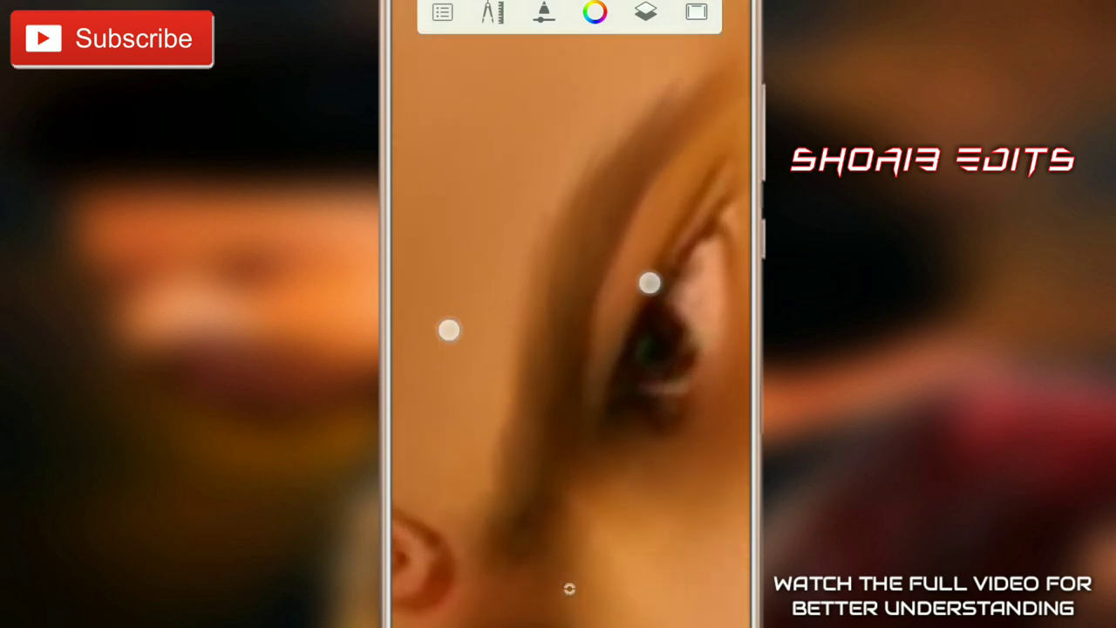
pyautogui.scroll(1, 549, 305)
pyautogui.scroll(-2, 579, 292)
pyautogui.scroll(-2, 558, 262)
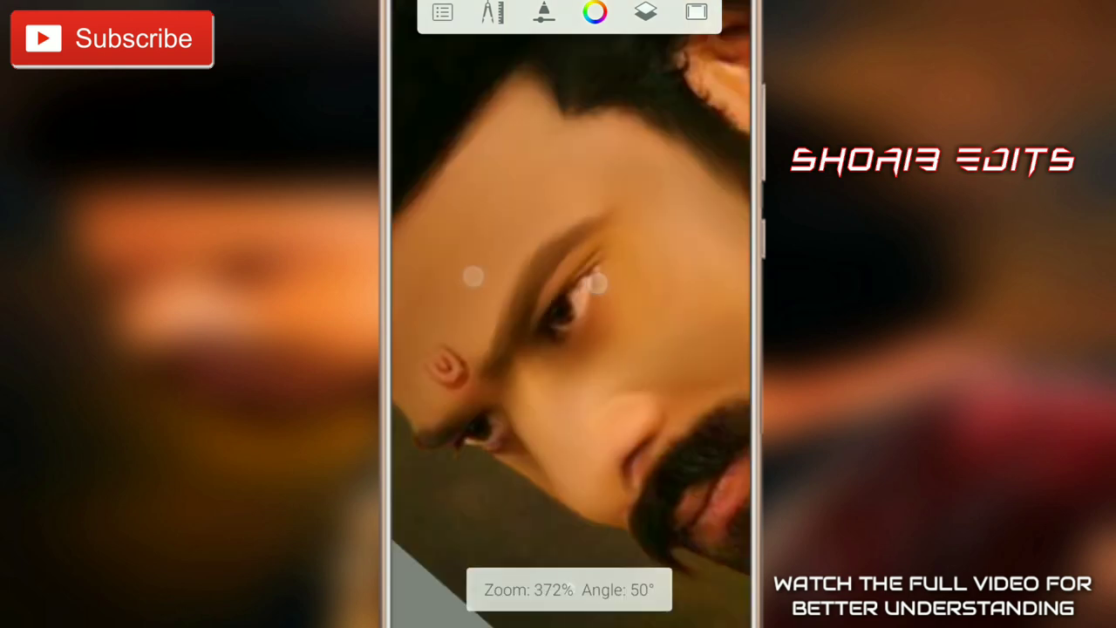
pyautogui.scroll(-2, 523, 336)
pyautogui.scroll(-3, 520, 337)
# Switch to another smudge brush from the brush library.
pyautogui.click(569, 314)
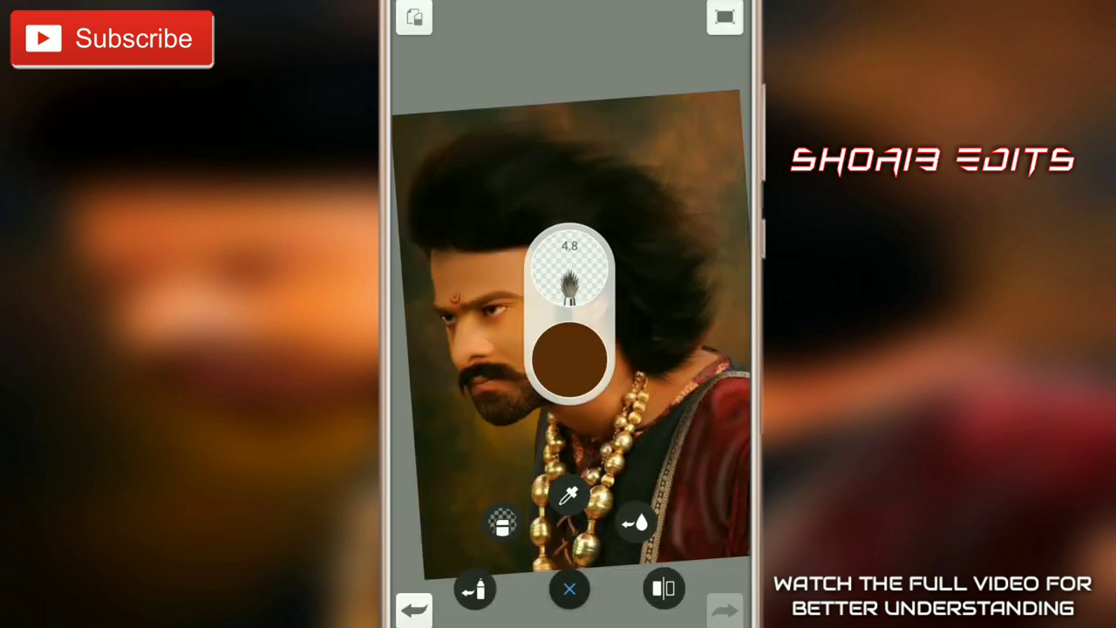
pyautogui.click(569, 278)
pyautogui.scroll(-3, 567, 348)
pyautogui.scroll(-3, 566, 349)
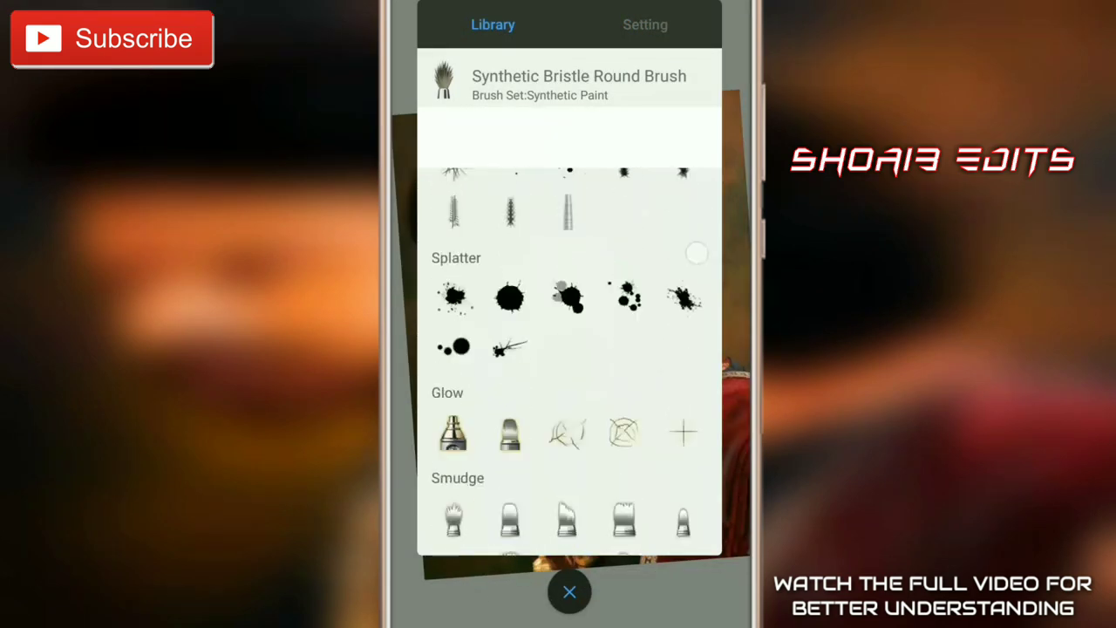
pyautogui.click(510, 518)
pyautogui.click(569, 589)
pyautogui.scroll(3, 566, 314)
# Zoom in around the cheek and beard to continue blending.
pyautogui.moveTo(567, 262); pyautogui.dragTo(657, 269)
pyautogui.scroll(3, 583, 334)
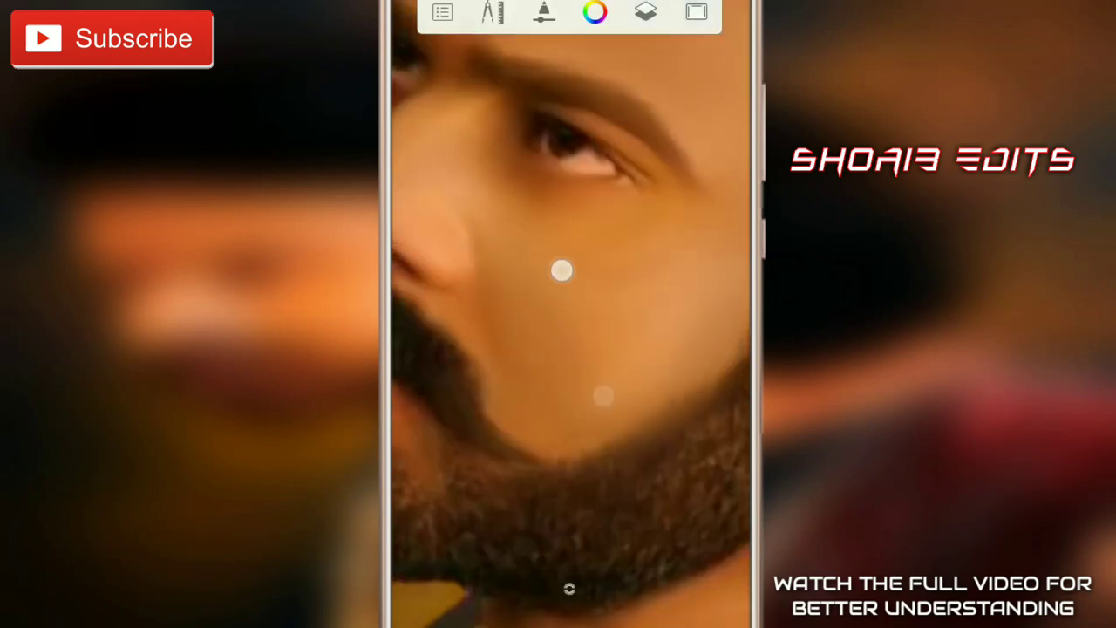
pyautogui.scroll(-3, 542, 327)
pyautogui.scroll(2, 564, 339)
pyautogui.scroll(3, 576, 302)
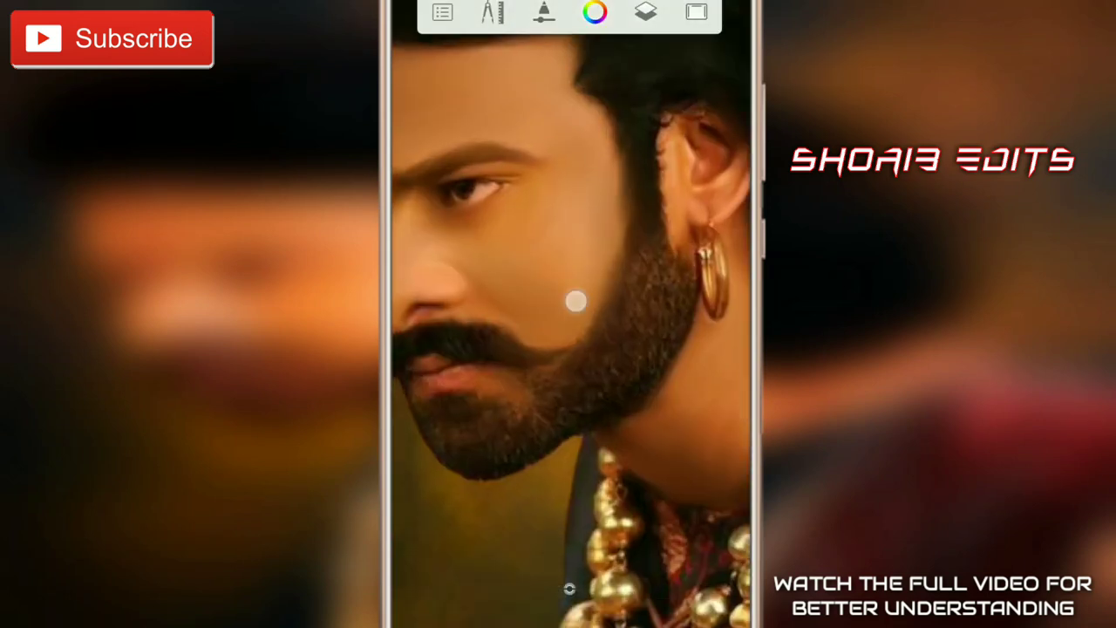
pyautogui.scroll(-3, 564, 344)
pyautogui.scroll(-1, 555, 353)
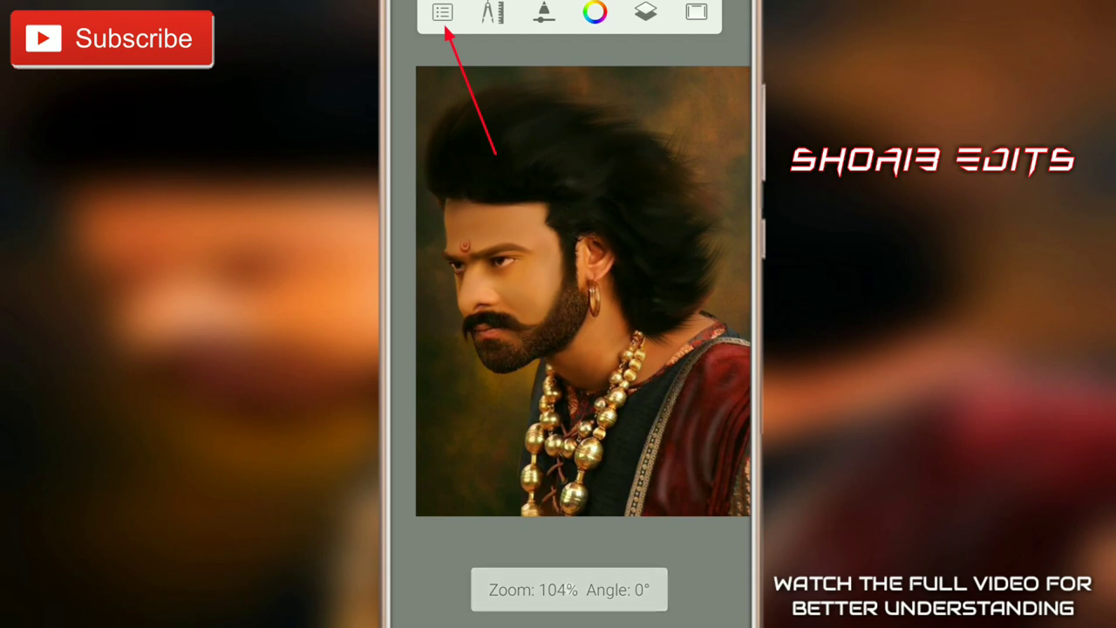
# Share the portrait via Share > Others to the Add to Lr app.
pyautogui.click(442, 12)
pyautogui.click(539, 380)
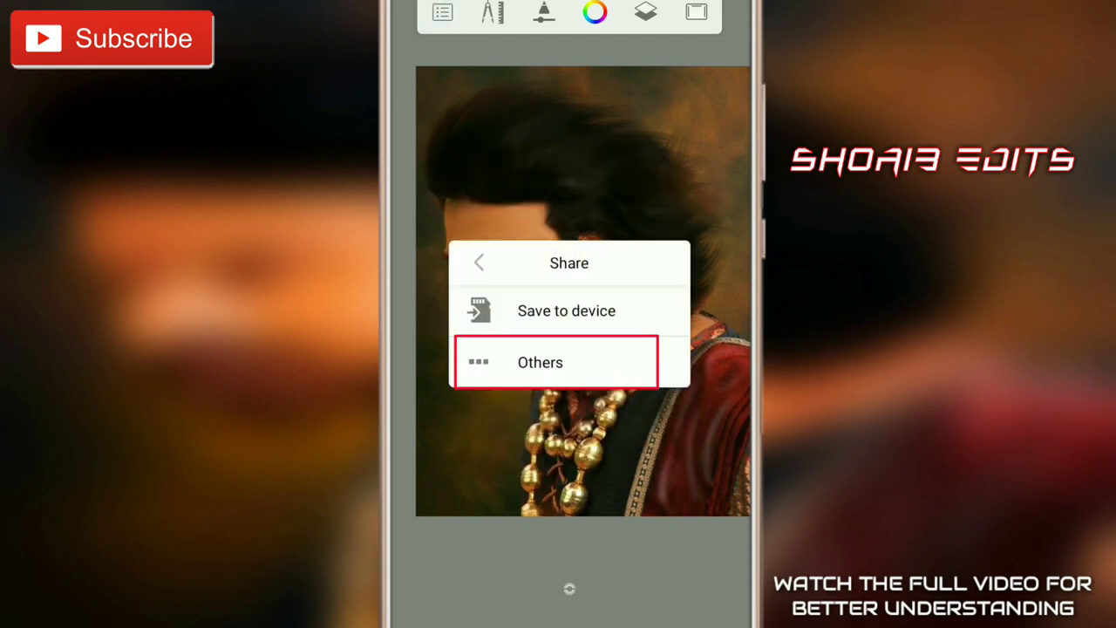
pyautogui.click(540, 361)
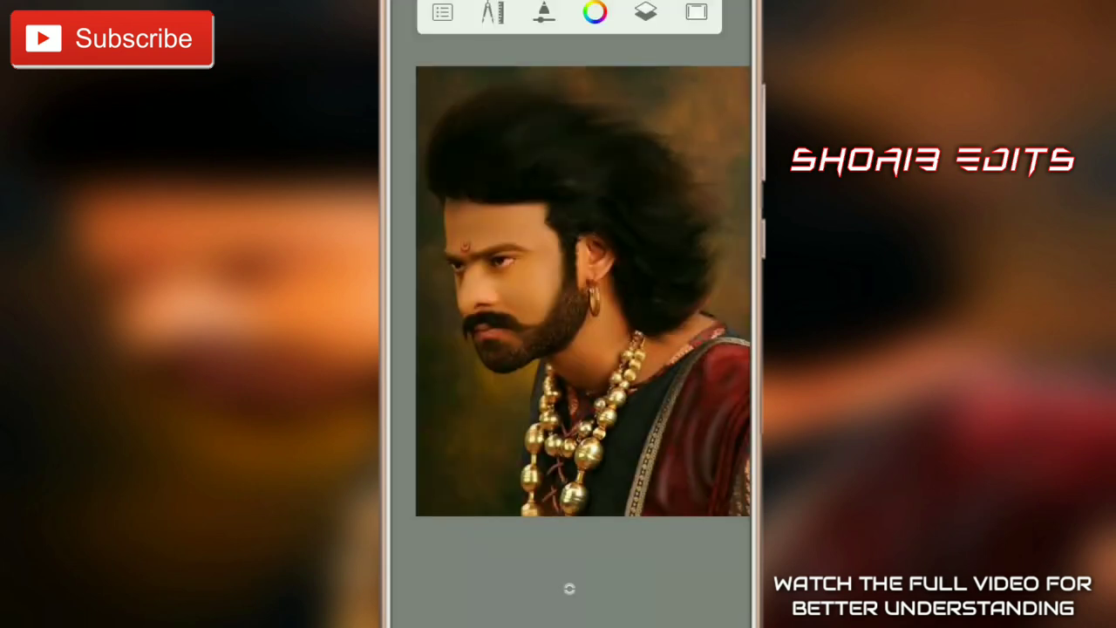
pyautogui.scroll(-5, 575, 348)
pyautogui.scroll(-4, 575, 348)
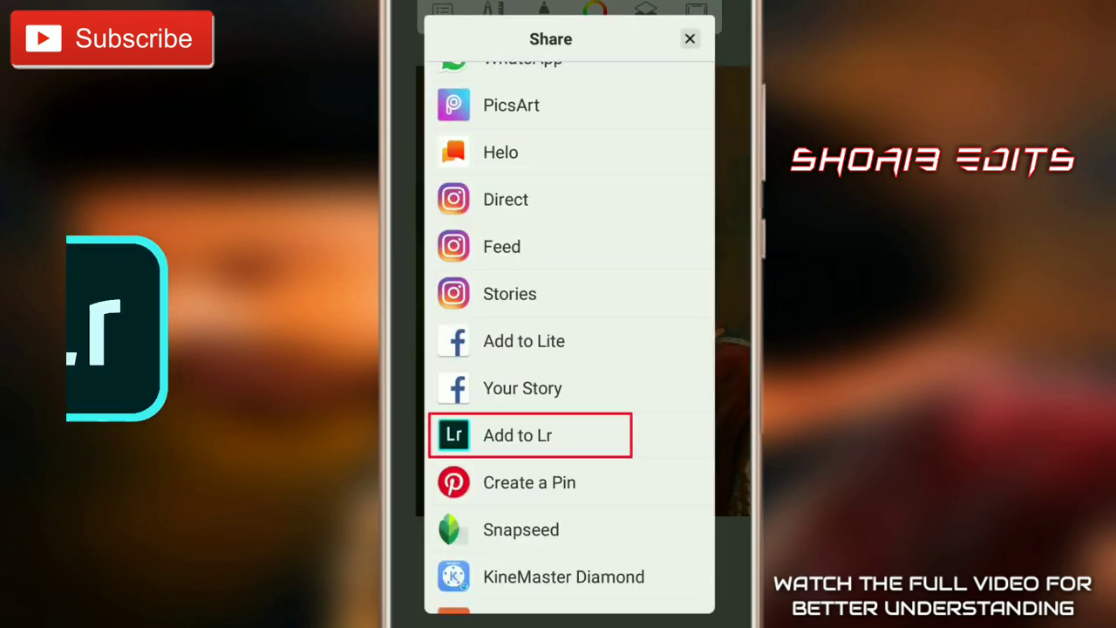
pyautogui.click(517, 435)
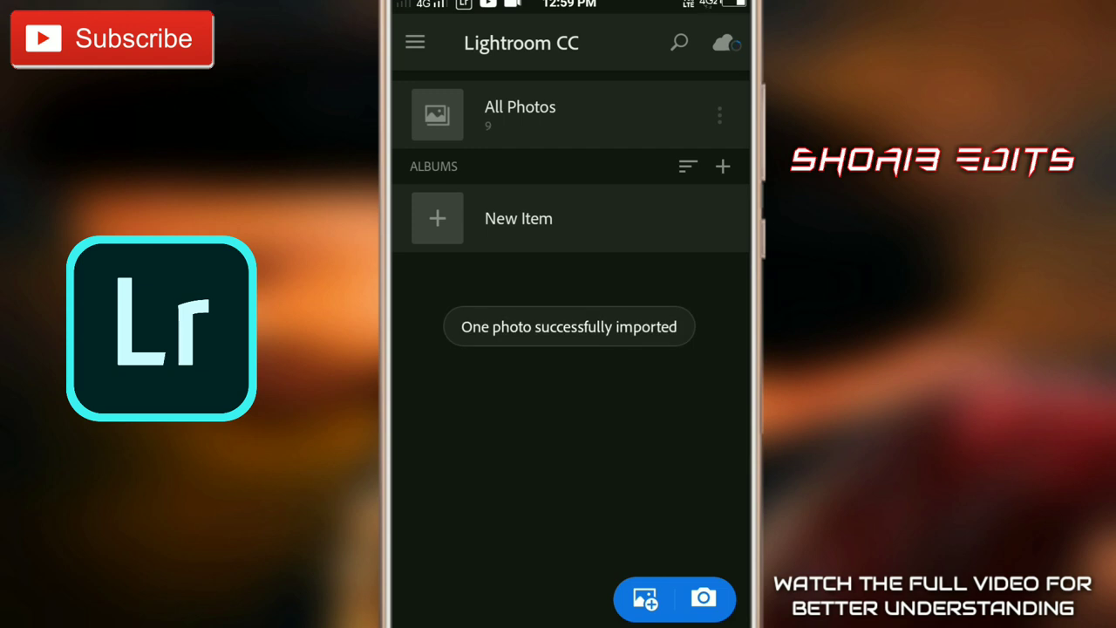
# Open the imported portrait from All Photos and apply Artistic 04 at amount 68.
pyautogui.click(519, 109)
pyautogui.click(448, 149)
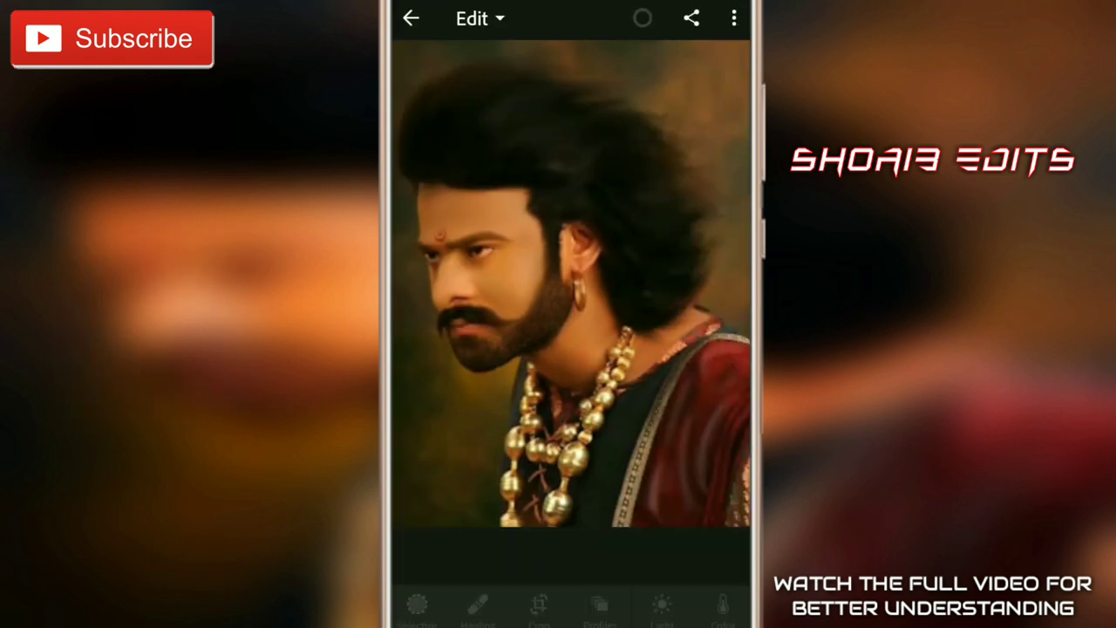
pyautogui.click(607, 598)
pyautogui.moveTo(697, 584); pyautogui.dragTo(488, 584)
pyautogui.moveTo(697, 584); pyautogui.dragTo(488, 584)
pyautogui.click(697, 588)
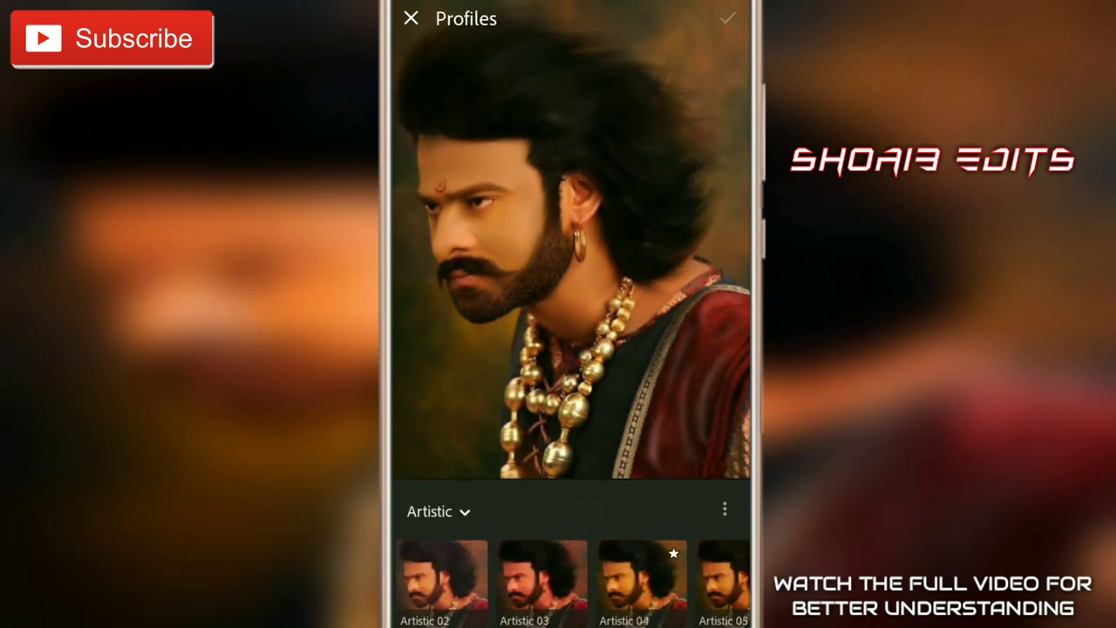
pyautogui.click(536, 581)
pyautogui.moveTo(558, 472); pyautogui.dragTo(501, 472)
pyautogui.click(727, 18)
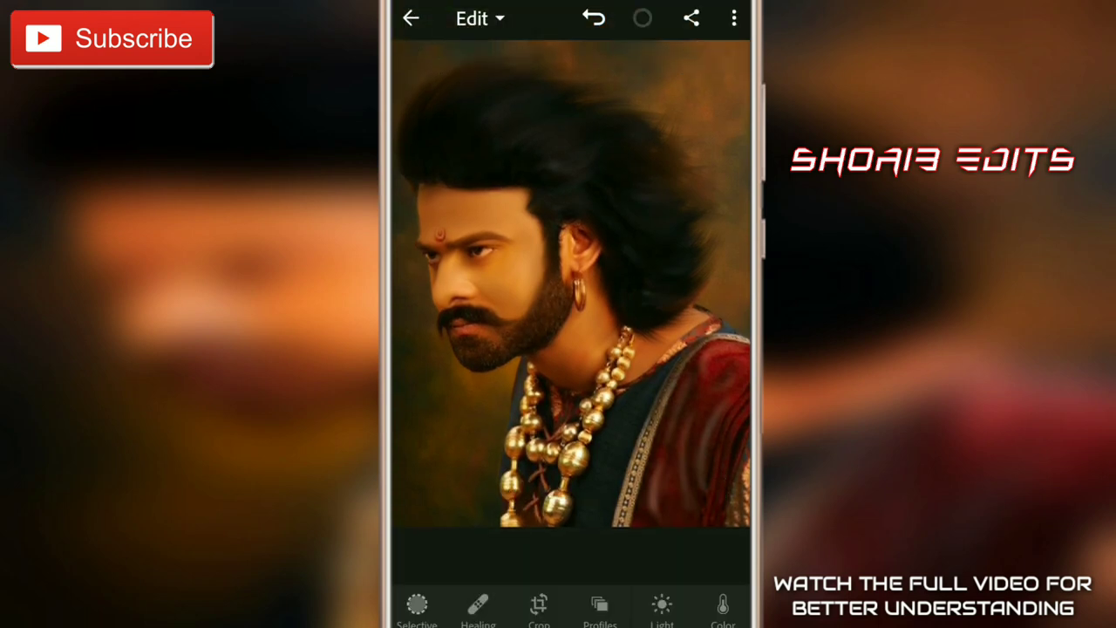
# Cool the colour temperature to -11 in the Color panel.
pyautogui.moveTo(523, 606); pyautogui.dragTo(504, 606)
pyautogui.click(642, 610)
pyautogui.moveTo(570, 548)
pyautogui.mouseDown()
pyautogui.moveTo(599, 556)
pyautogui.moveTo(577, 552)
pyautogui.mouseUp()
pyautogui.moveTo(560, 450); pyautogui.dragTo(554, 451)
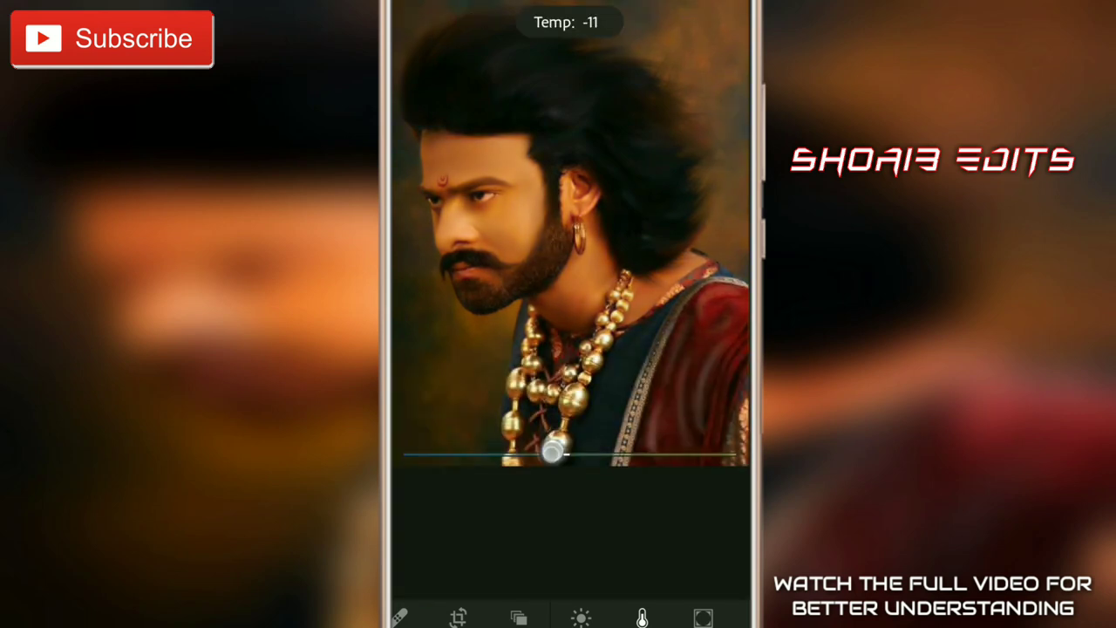
# In Color Mix, fully desaturate and darken the greens and aquas to about -100.
pyautogui.moveTo(569, 599); pyautogui.dragTo(607, 597)
pyautogui.moveTo(570, 543); pyautogui.dragTo(553, 543)
pyautogui.moveTo(607, 598); pyautogui.dragTo(624, 598)
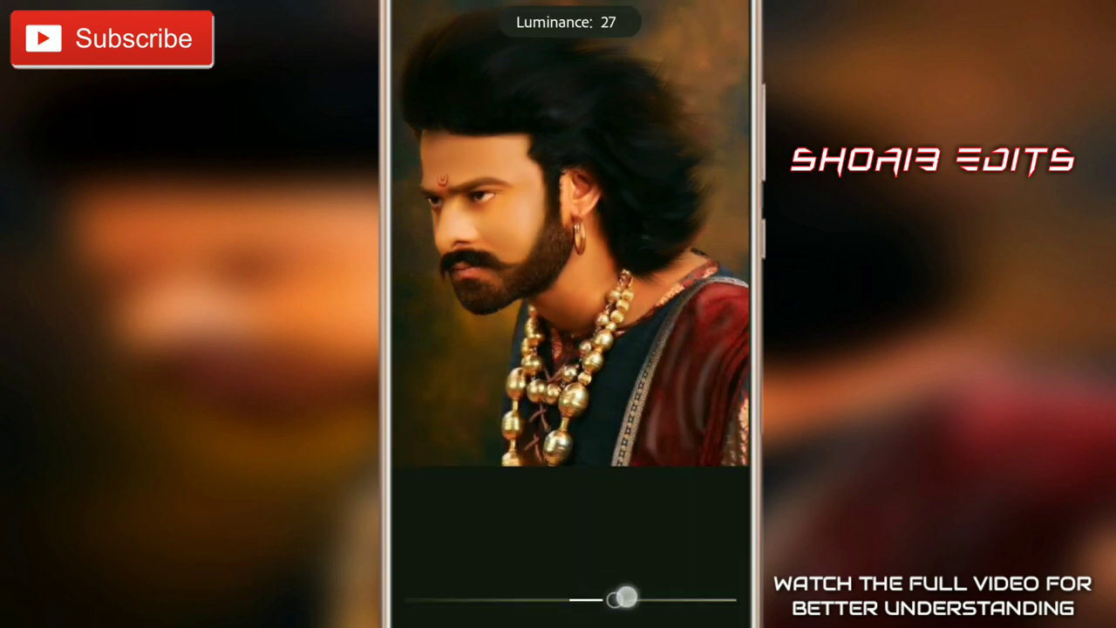
pyautogui.moveTo(570, 543); pyautogui.dragTo(605, 546)
pyautogui.moveTo(570, 595); pyautogui.dragTo(602, 595)
pyautogui.moveTo(568, 546); pyautogui.dragTo(402, 548)
pyautogui.moveTo(569, 600); pyautogui.dragTo(425, 599)
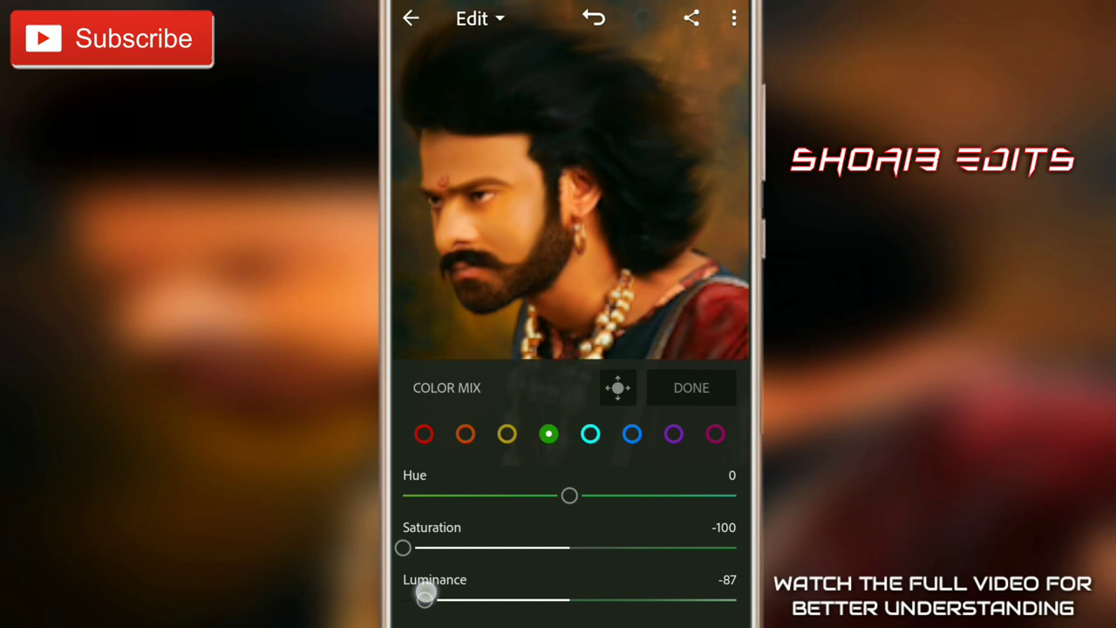
pyautogui.moveTo(421, 547)
pyautogui.mouseDown()
pyautogui.moveTo(483, 548)
pyautogui.moveTo(403, 547)
pyautogui.mouseUp()
pyautogui.moveTo(570, 600); pyautogui.dragTo(405, 599)
# Desaturate and darken the blues, purples and magentas to around -100.
pyautogui.moveTo(570, 547); pyautogui.dragTo(409, 547)
pyautogui.moveTo(569, 600); pyautogui.dragTo(403, 600)
pyautogui.moveTo(409, 548)
pyautogui.mouseDown()
pyautogui.moveTo(536, 537)
pyautogui.moveTo(402, 548)
pyautogui.mouseUp()
pyautogui.moveTo(569, 599); pyautogui.dragTo(410, 599)
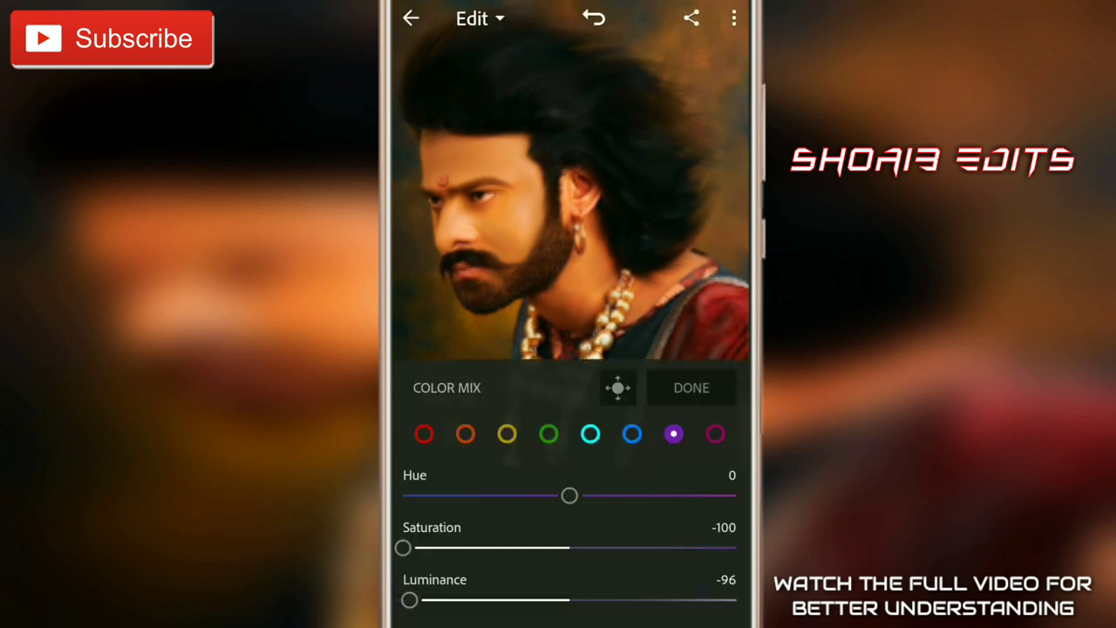
pyautogui.moveTo(569, 547); pyautogui.dragTo(403, 548)
# Brighten the oranges slightly and set reds to saturation -34, luminance 56.
pyautogui.click(470, 431)
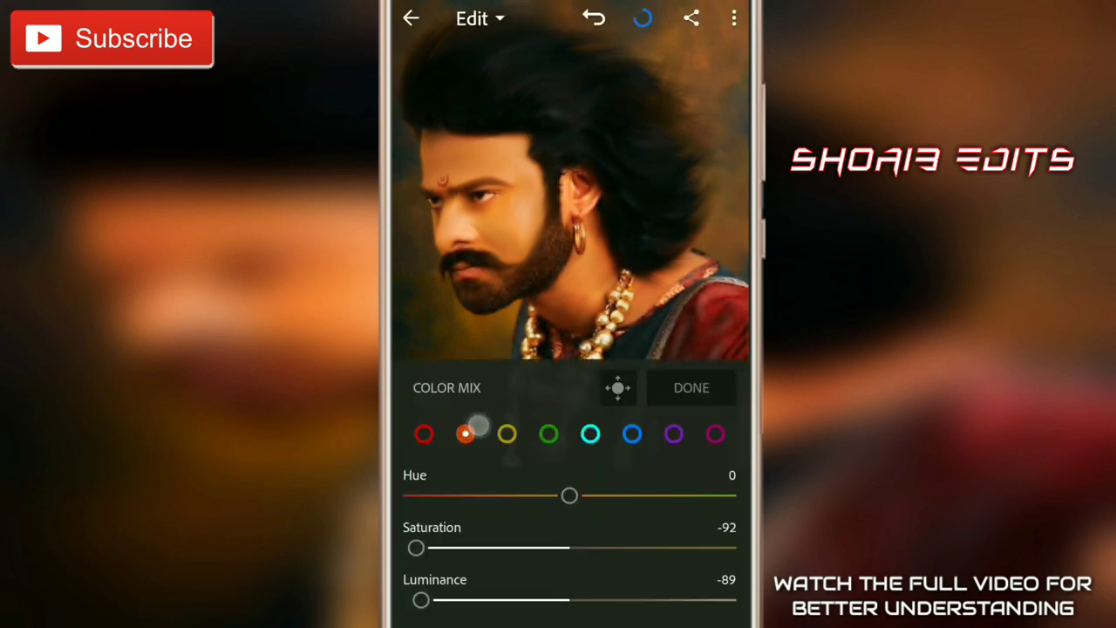
pyautogui.moveTo(600, 599); pyautogui.dragTo(612, 598)
pyautogui.click(427, 433)
pyautogui.moveTo(561, 548)
pyautogui.mouseDown()
pyautogui.moveTo(504, 545)
pyautogui.moveTo(659, 542)
pyautogui.moveTo(512, 546)
pyautogui.mouseUp()
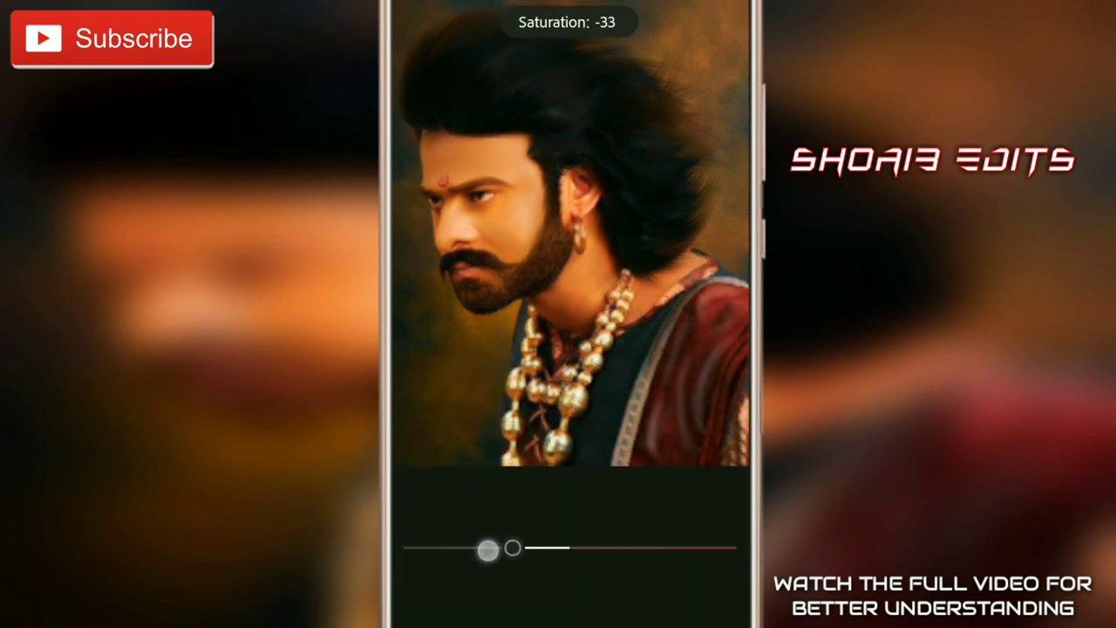
pyautogui.moveTo(673, 599); pyautogui.dragTo(663, 599)
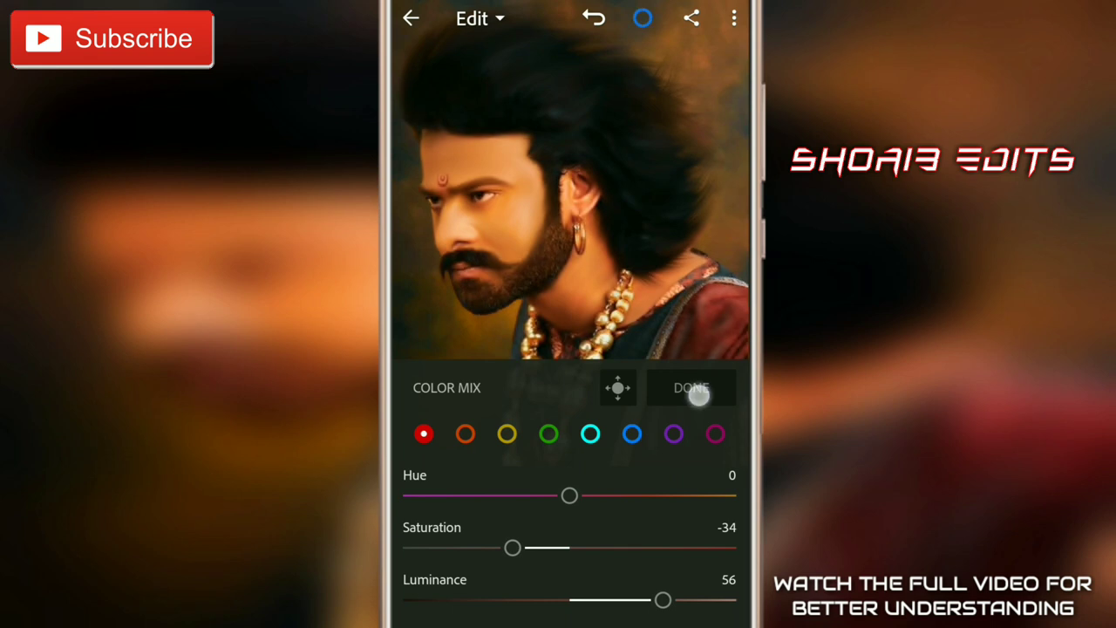
pyautogui.click(699, 396)
# Set colour saturation 18, tint 11 and vibrance -12.
pyautogui.click(580, 617)
pyautogui.click(641, 617)
pyautogui.moveTo(571, 552); pyautogui.dragTo(583, 556)
pyautogui.moveTo(627, 505); pyautogui.dragTo(627, 436)
pyautogui.moveTo(561, 448)
pyautogui.mouseDown()
pyautogui.moveTo(531, 451)
pyautogui.moveTo(596, 449)
pyautogui.mouseUp()
pyautogui.moveTo(555, 499); pyautogui.dragTo(538, 503)
pyautogui.moveTo(597, 447); pyautogui.dragTo(587, 447)
pyautogui.moveTo(584, 552); pyautogui.dragTo(601, 551)
# Raise exposure to 0.24EV, increase contrast, darken shadows and lift blacks to 23.
pyautogui.click(662, 617)
pyautogui.moveTo(569, 439); pyautogui.dragTo(577, 440)
pyautogui.moveTo(569, 491); pyautogui.dragTo(620, 491)
pyautogui.moveTo(569, 540)
pyautogui.mouseDown()
pyautogui.moveTo(547, 543)
pyautogui.moveTo(587, 541)
pyautogui.moveTo(520, 535)
pyautogui.moveTo(545, 538)
pyautogui.moveTo(543, 528)
pyautogui.moveTo(609, 550)
pyautogui.mouseUp()
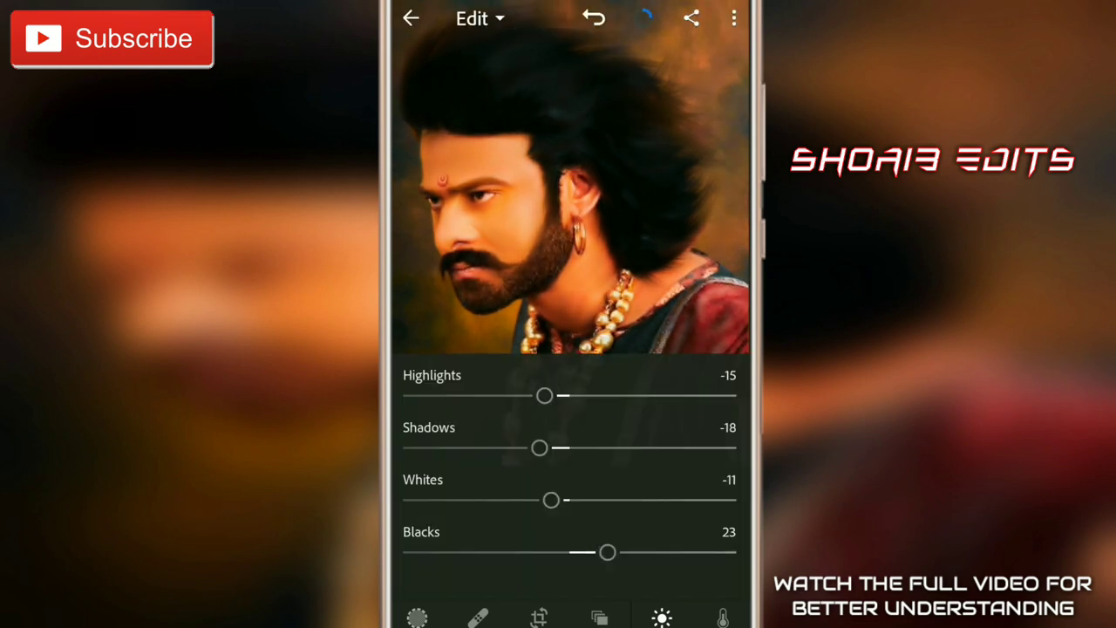
pyautogui.moveTo(662, 618); pyautogui.dragTo(554, 617)
# Add clarity 19, dehaze 15 and a soft vignette with feather 70.
pyautogui.click(671, 618)
pyautogui.moveTo(566, 440); pyautogui.dragTo(601, 440)
pyautogui.moveTo(571, 492); pyautogui.dragTo(594, 491)
pyautogui.moveTo(633, 516); pyautogui.dragTo(632, 451)
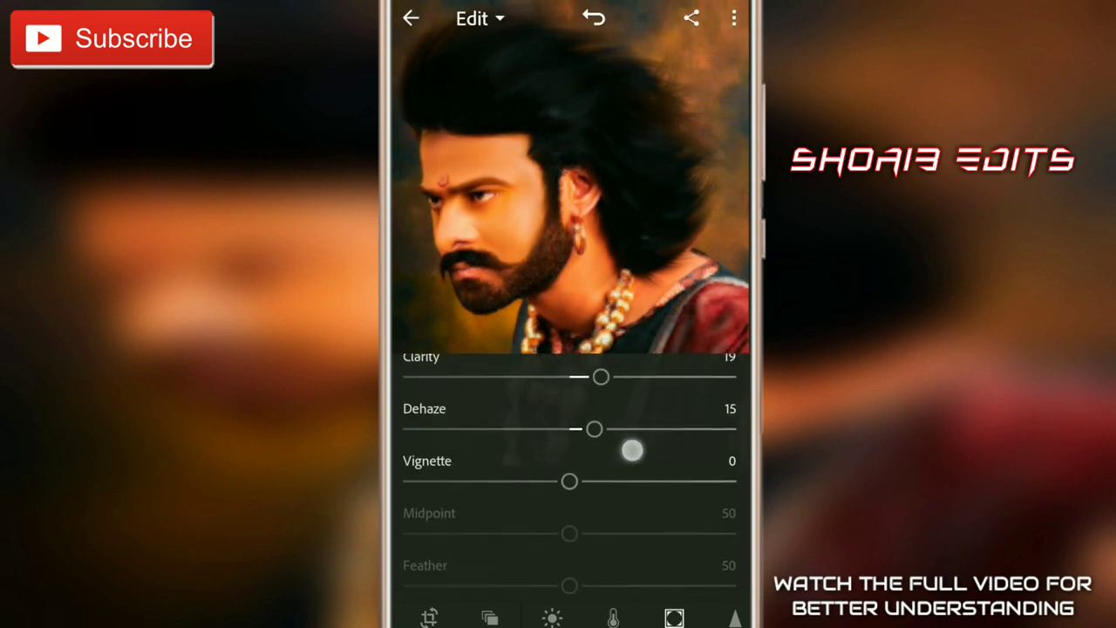
pyautogui.moveTo(568, 478); pyautogui.dragTo(535, 478)
pyautogui.moveTo(623, 533)
pyautogui.mouseDown()
pyautogui.moveTo(623, 483)
pyautogui.moveTo(550, 486)
pyautogui.mouseUp()
pyautogui.moveTo(569, 529)
pyautogui.mouseDown()
pyautogui.moveTo(649, 529)
pyautogui.moveTo(626, 526)
pyautogui.mouseUp()
# Add film grain with amount 8, size 9 and roughness 34.
pyautogui.moveTo(685, 433); pyautogui.dragTo(685, 396)
pyautogui.moveTo(566, 451); pyautogui.dragTo(526, 451)
pyautogui.moveTo(403, 475); pyautogui.dragTo(451, 486)
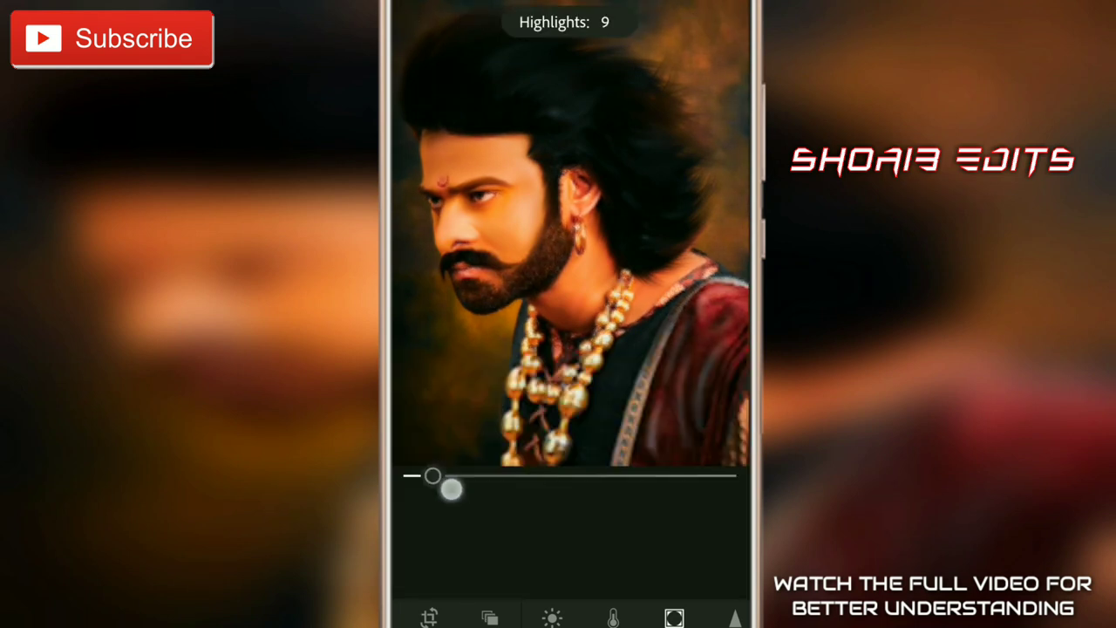
pyautogui.moveTo(403, 528)
pyautogui.mouseDown()
pyautogui.moveTo(424, 480)
pyautogui.moveTo(438, 479)
pyautogui.mouseUp()
pyautogui.moveTo(486, 520); pyautogui.dragTo(428, 520)
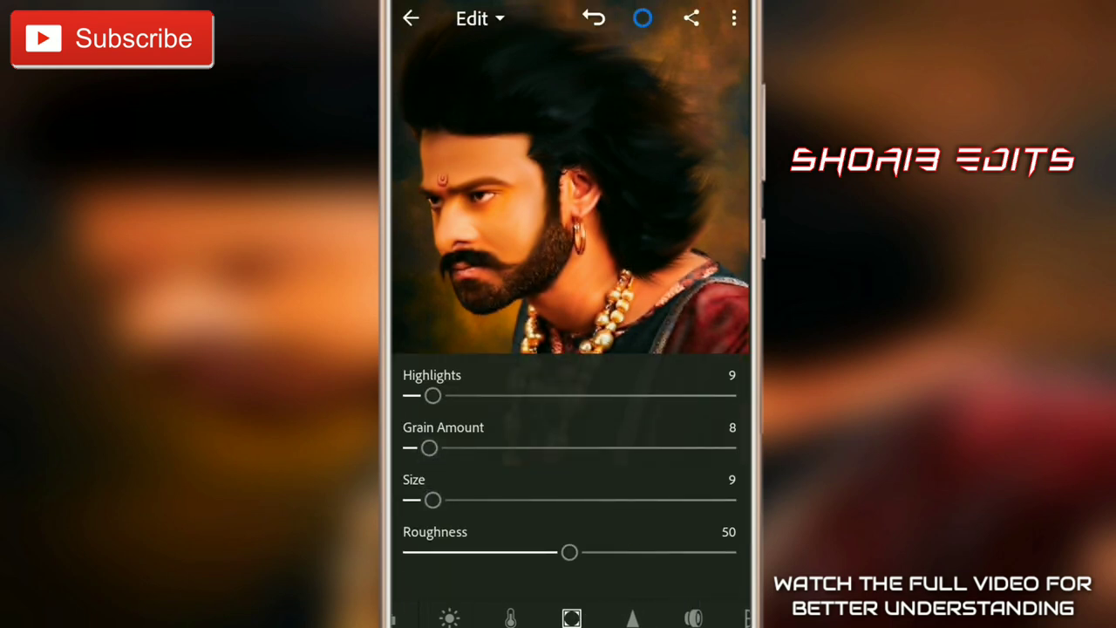
pyautogui.moveTo(547, 545); pyautogui.dragTo(491, 550)
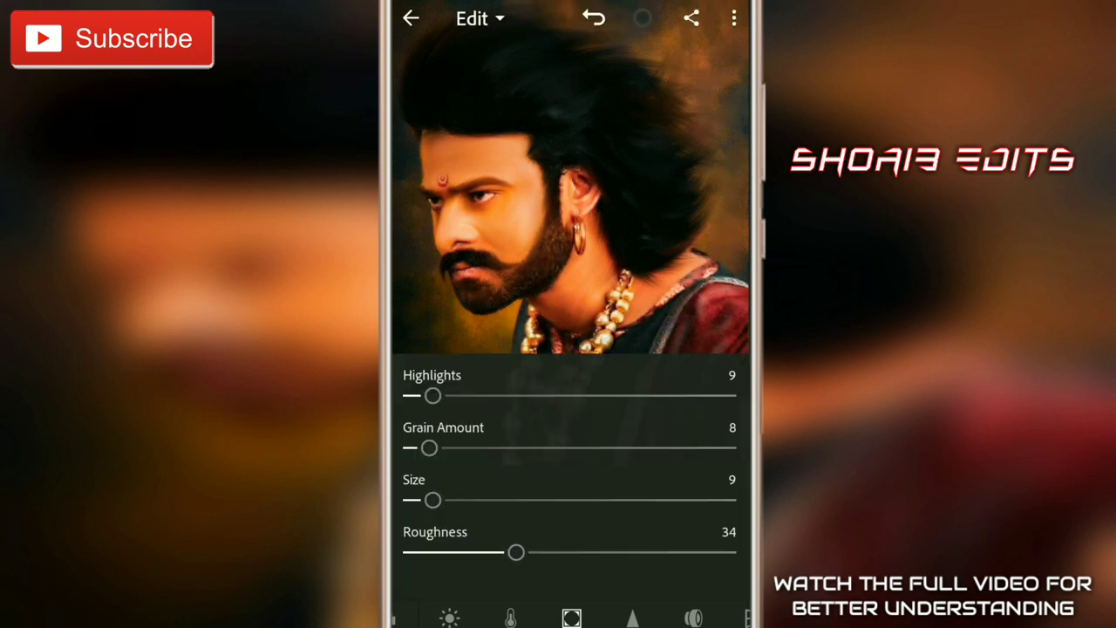
# In Detail, set noise reduction 13 and colour noise reduction 15.
pyautogui.click(632, 618)
pyautogui.scroll(-3, 567, 488)
pyautogui.moveTo(403, 491)
pyautogui.mouseDown()
pyautogui.moveTo(463, 495)
pyautogui.moveTo(458, 506)
pyautogui.mouseUp()
pyautogui.moveTo(415, 459); pyautogui.dragTo(423, 458)
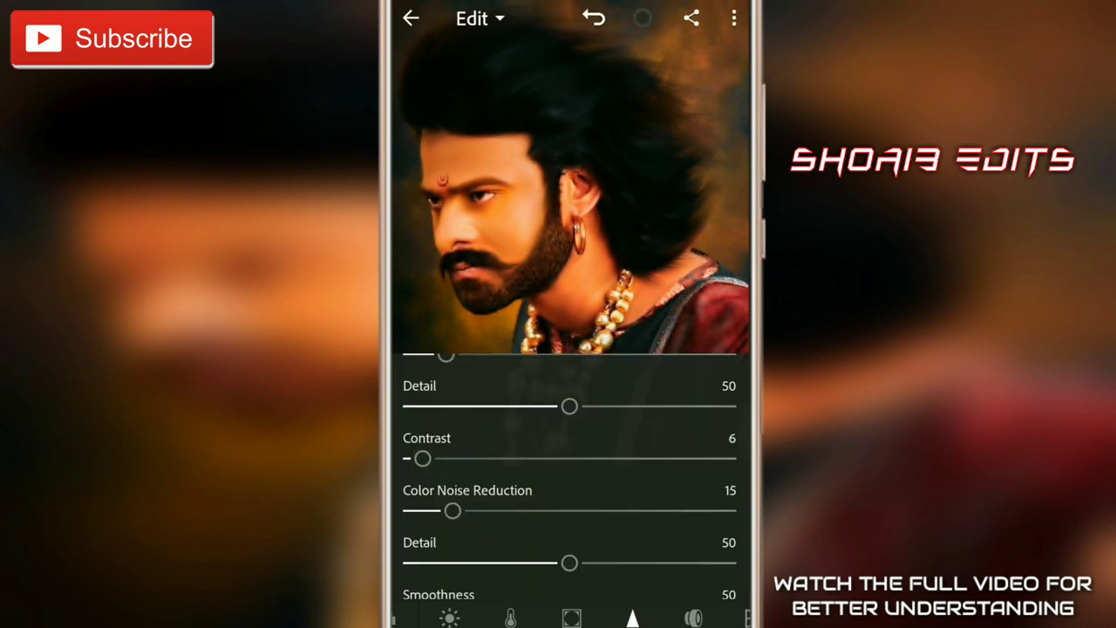